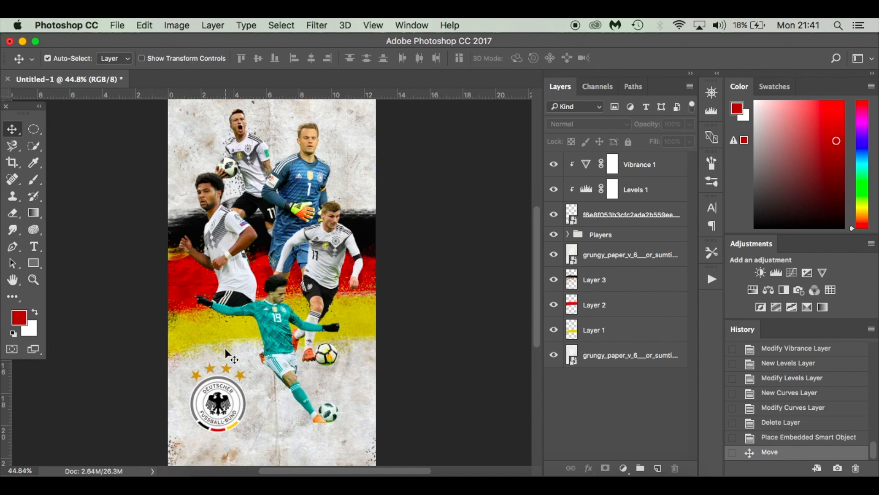
# Step: Examine the reference poster IMG_4547 beside the finished design, then close it
pyautogui.click(642, 473)
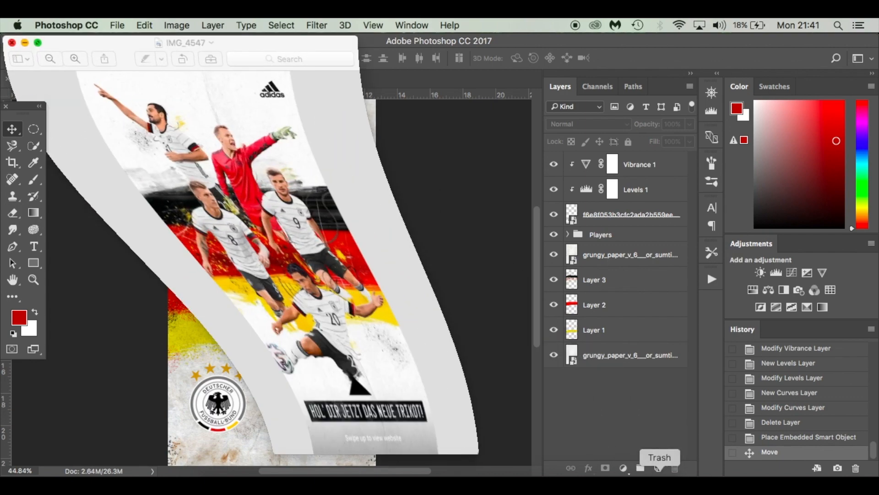
pyautogui.moveTo(239, 41); pyautogui.dragTo(639, 60)
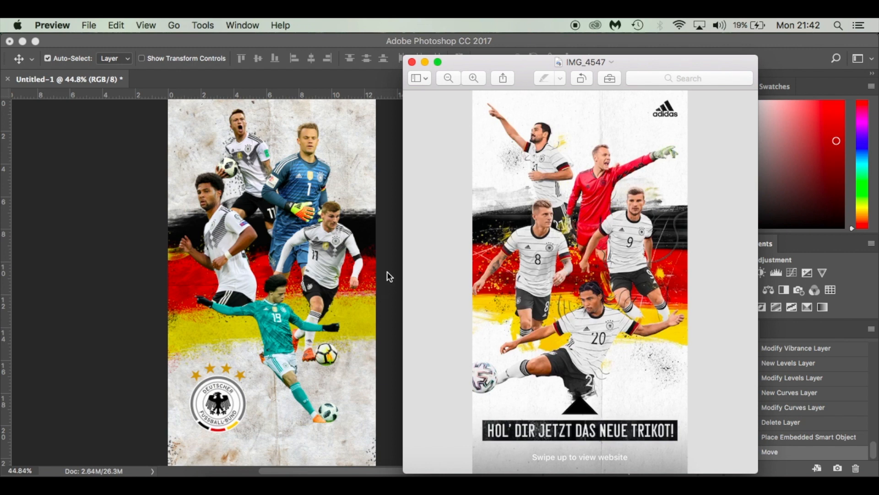
pyautogui.click(411, 62)
pyautogui.click(412, 229)
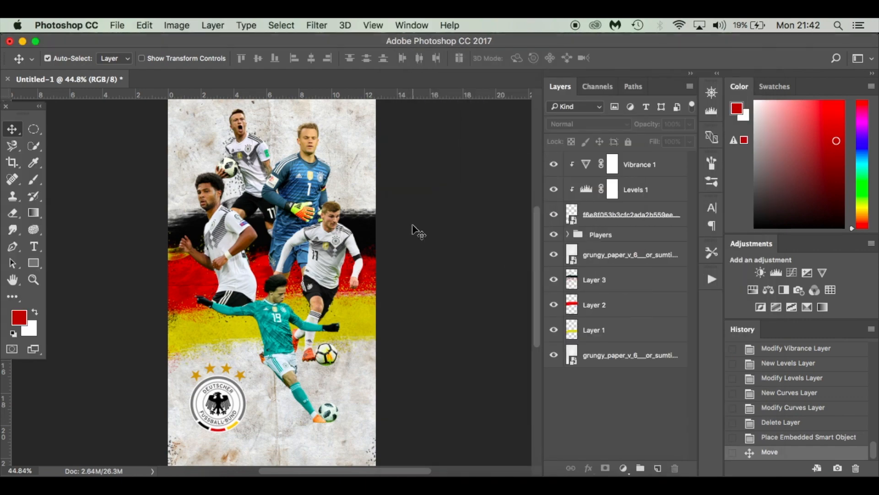
# Step: Create a new 720 x 1280 px RGB document at 144 ppi with a white background and fit it to the screen
pyautogui.press('super+n')
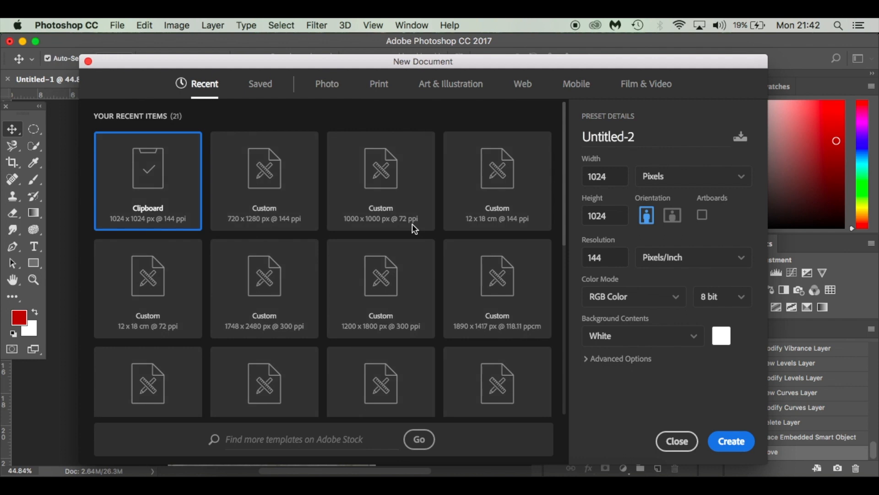
pyautogui.click(272, 191)
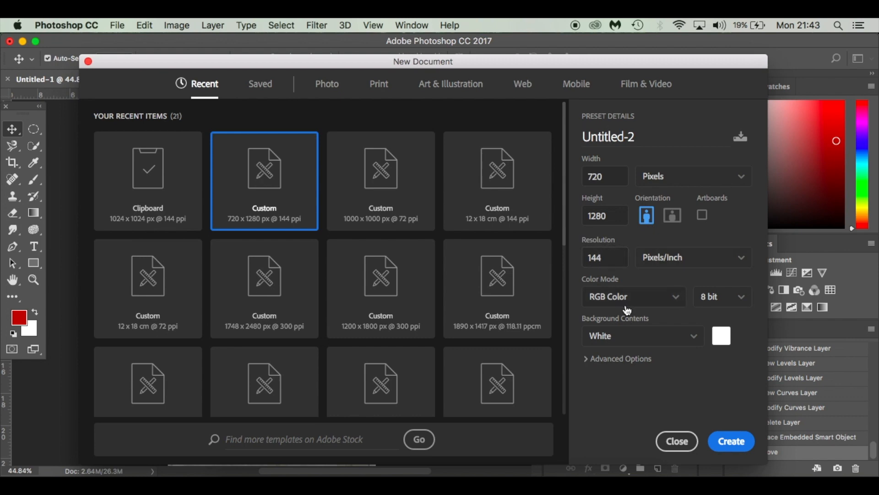
pyautogui.click(729, 442)
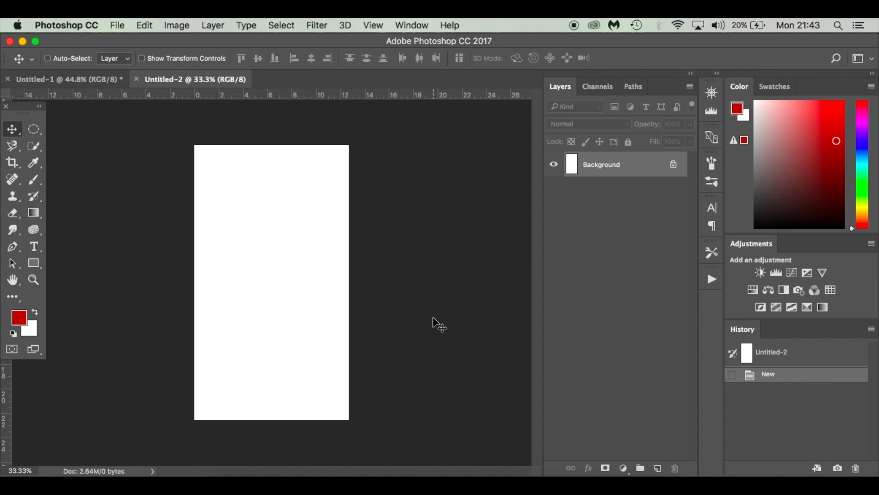
pyautogui.press('super+0')
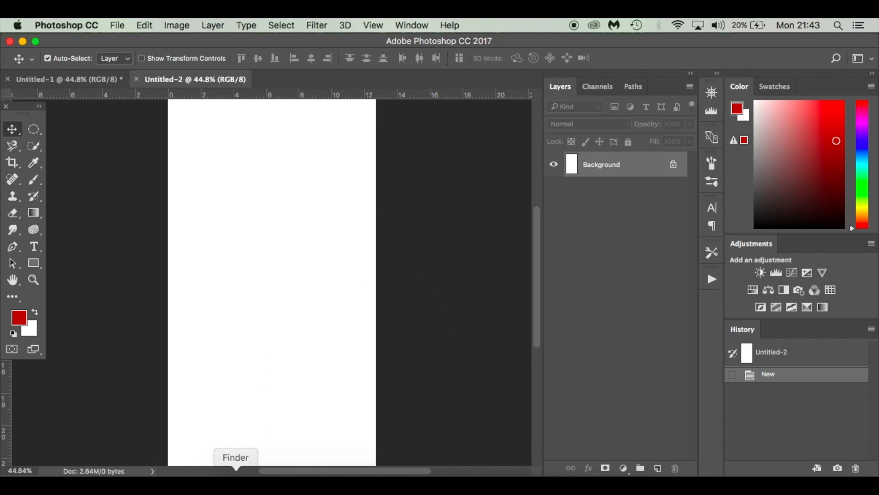
# Step: Place the grungy paper texture in the document, enlarge it to cover the whole canvas, and delete the Background layer
pyautogui.click(236, 474)
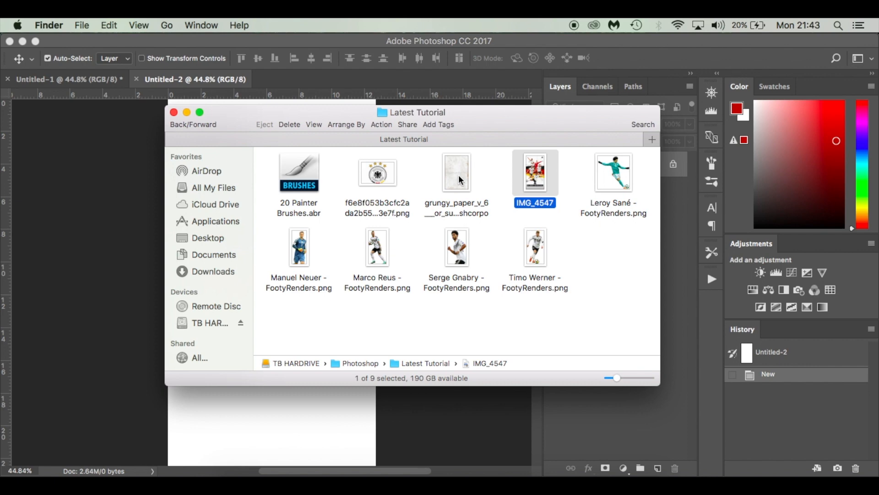
pyautogui.moveTo(454, 173); pyautogui.dragTo(301, 417)
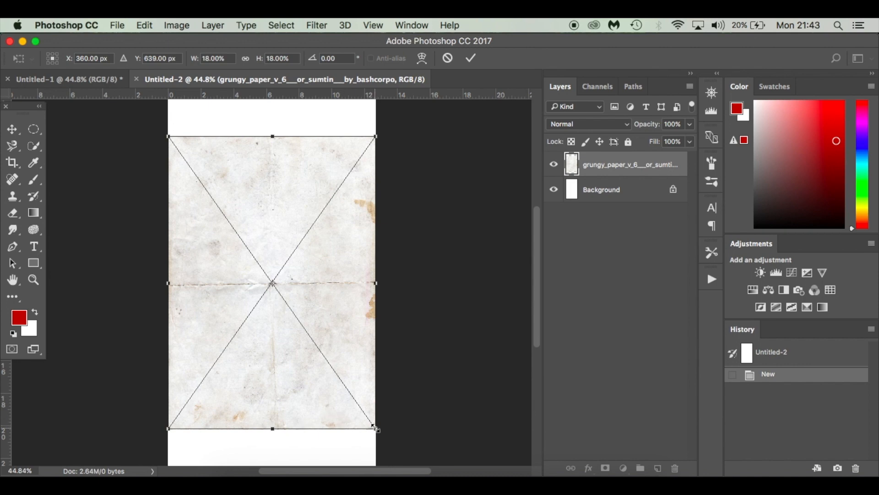
pyautogui.moveTo(375, 429)
pyautogui.mouseDown()
pyautogui.moveTo(404, 471)
pyautogui.moveTo(376, 431)
pyautogui.moveTo(381, 437)
pyautogui.mouseUp()
pyautogui.press('Return')
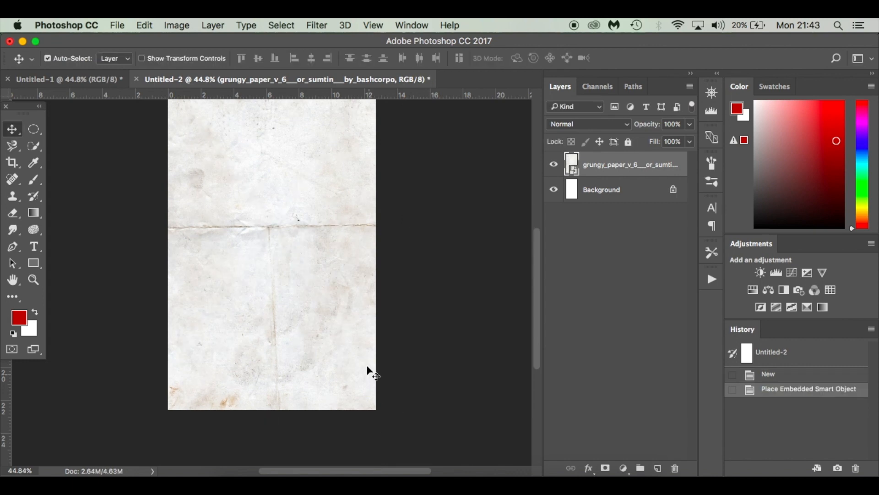
pyautogui.scroll(4, 367, 364)
pyautogui.scroll(-2, 365, 363)
pyautogui.scroll(1, 364, 362)
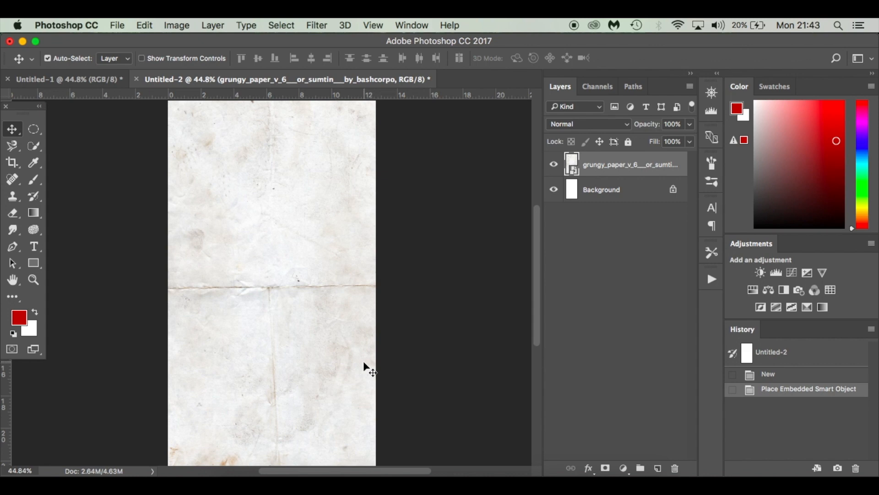
pyautogui.moveTo(645, 192); pyautogui.dragTo(675, 469)
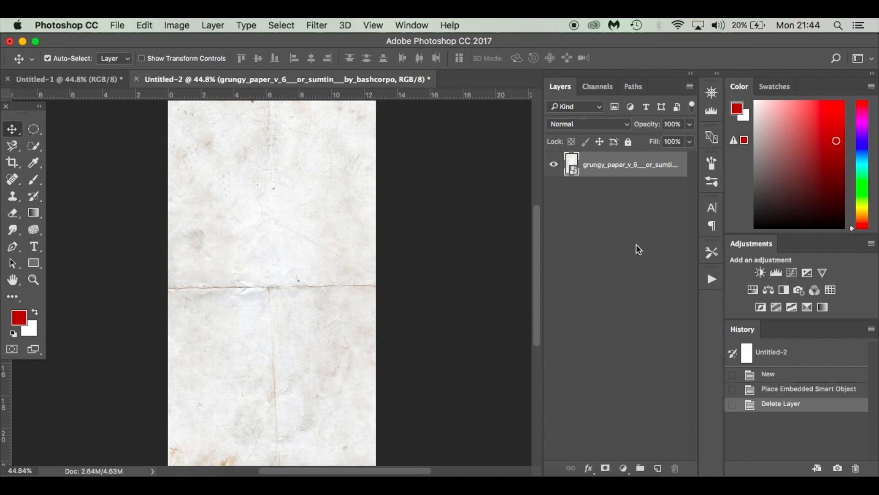
pyautogui.click(236, 474)
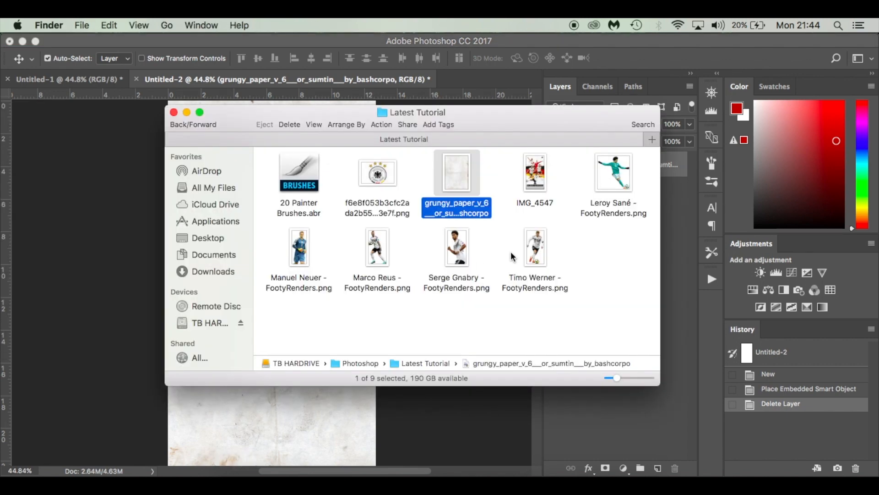
pyautogui.click(614, 180)
pyautogui.moveTo(613, 180); pyautogui.dragTo(265, 413)
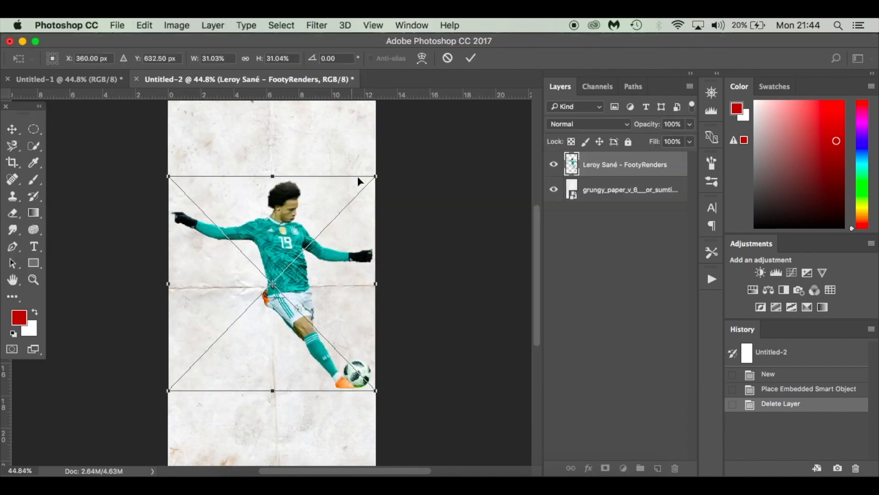
pyautogui.moveTo(377, 175); pyautogui.dragTo(363, 189)
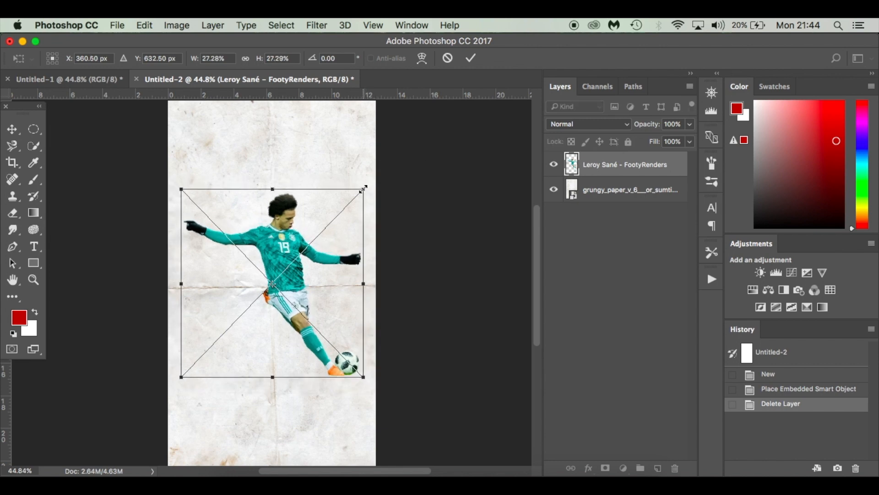
pyautogui.moveTo(365, 189); pyautogui.dragTo(357, 198)
pyautogui.moveTo(300, 264); pyautogui.dragTo(294, 333)
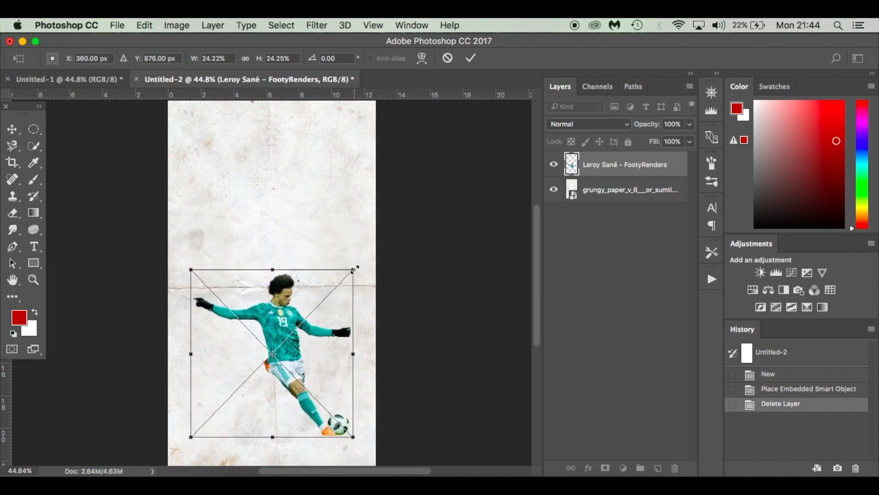
pyautogui.moveTo(354, 268); pyautogui.dragTo(353, 272)
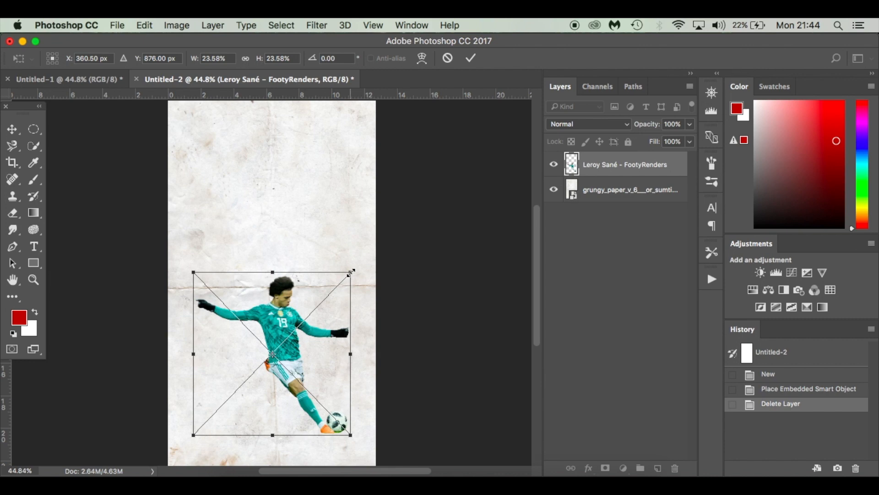
pyautogui.moveTo(351, 273); pyautogui.dragTo(313, 277)
pyautogui.press('super+z')
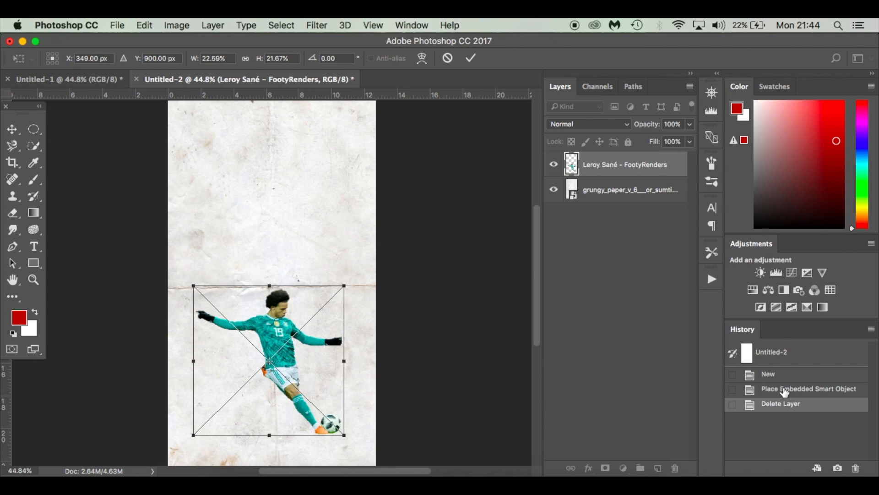
pyautogui.press('Return')
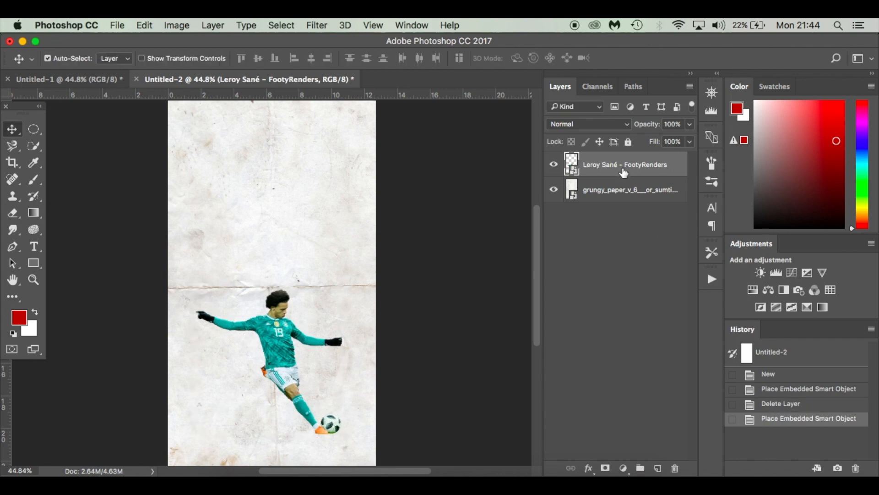
pyautogui.moveTo(621, 172); pyautogui.dragTo(673, 467)
# Step: Place the Leroy Sané render, scaled down proportionally and centred in the lower half of the canvas
pyautogui.click(236, 472)
pyautogui.moveTo(613, 176); pyautogui.dragTo(288, 430)
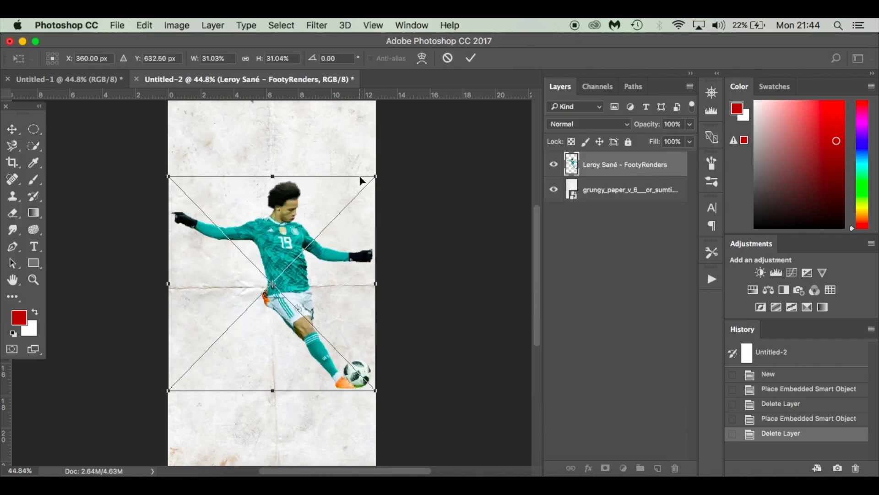
pyautogui.moveTo(376, 175); pyautogui.dragTo(336, 215)
pyautogui.moveTo(284, 280); pyautogui.dragTo(306, 360)
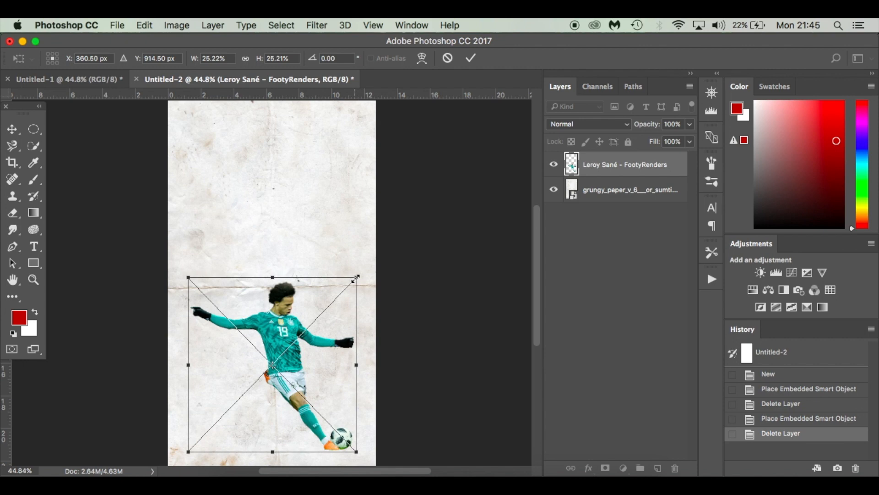
pyautogui.moveTo(357, 277); pyautogui.dragTo(354, 281)
pyautogui.moveTo(309, 354); pyautogui.dragTo(312, 342)
pyautogui.press('Return')
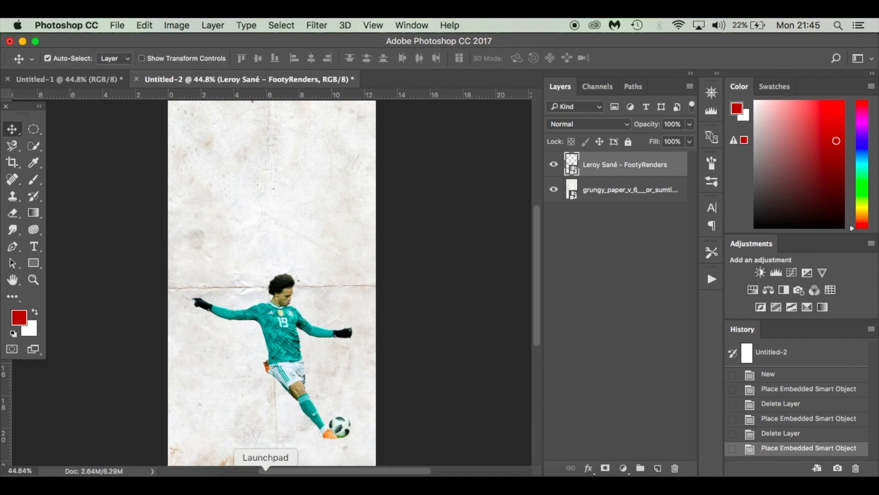
# Step: Place the Serge Gnabry render, scaled down, above Sané's outstretched arm at the canvas's left side, with its layer beneath Leroy Sané's
pyautogui.click(236, 481)
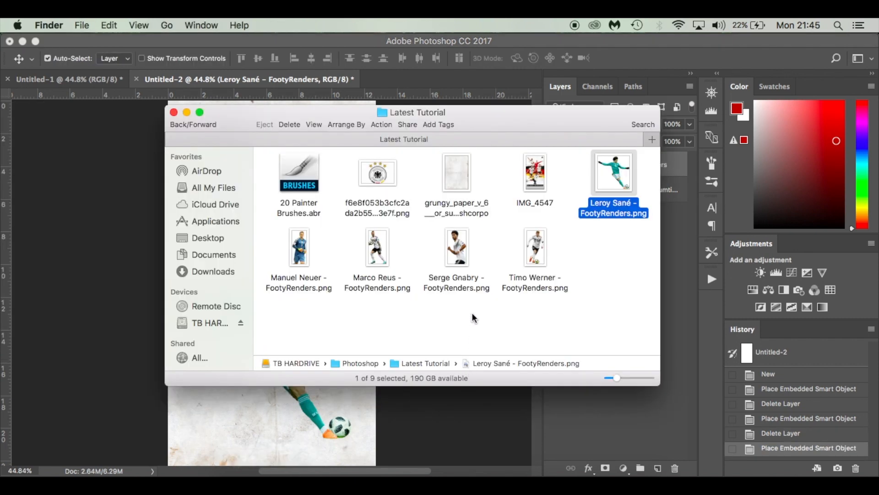
pyautogui.moveTo(461, 259); pyautogui.dragTo(255, 408)
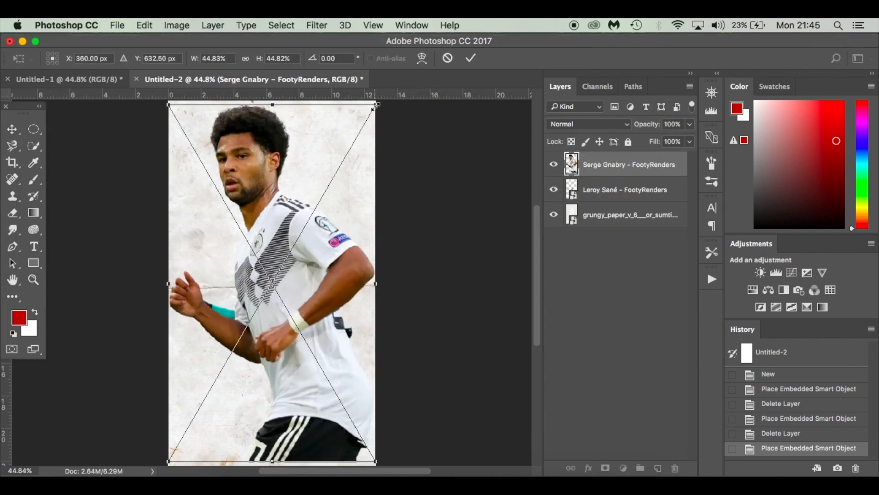
pyautogui.moveTo(376, 105); pyautogui.dragTo(300, 213)
pyautogui.moveTo(288, 263); pyautogui.dragTo(235, 225)
pyautogui.press('Return')
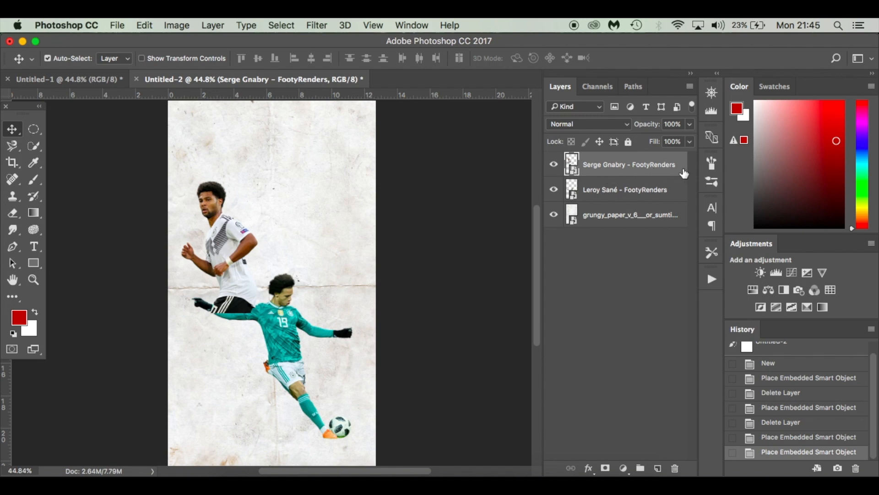
pyautogui.moveTo(680, 173); pyautogui.dragTo(677, 201)
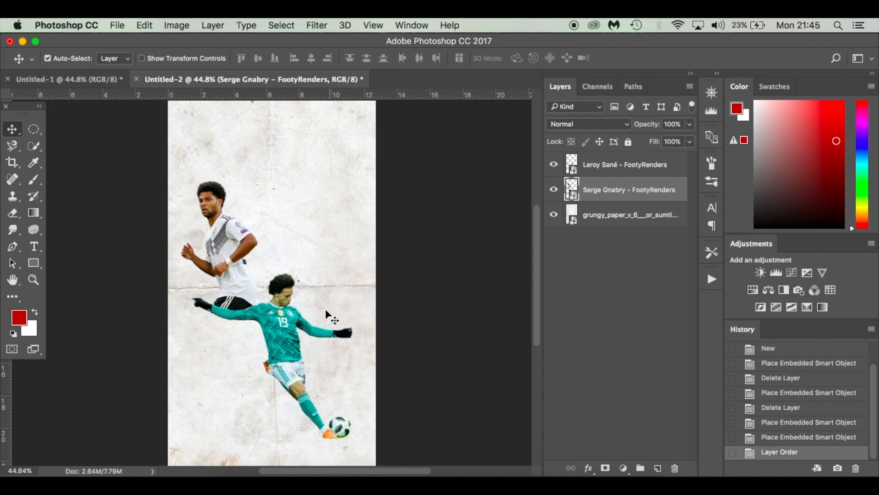
# Step: Place the Timo Werner render, scaled down, at the right side of the canvas opposite Gnabry, with its layer directly beneath Leroy Sané's
pyautogui.click(682, 171)
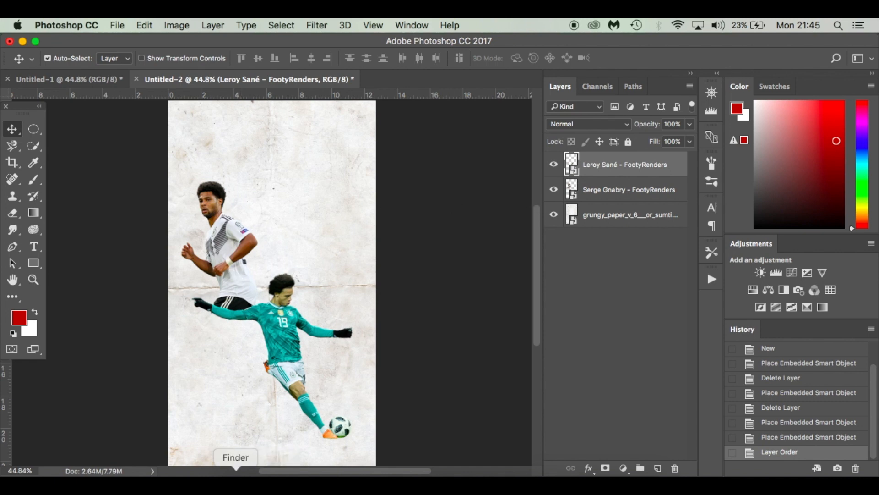
pyautogui.click(236, 472)
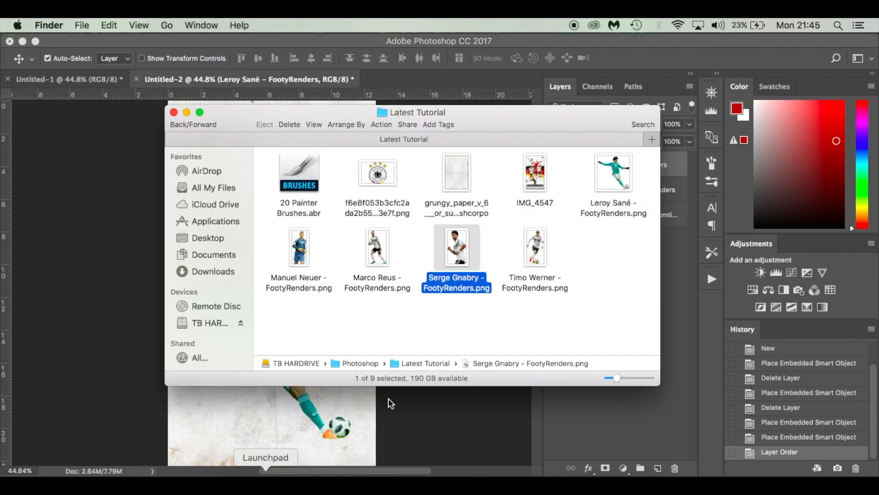
pyautogui.moveTo(531, 261); pyautogui.dragTo(290, 421)
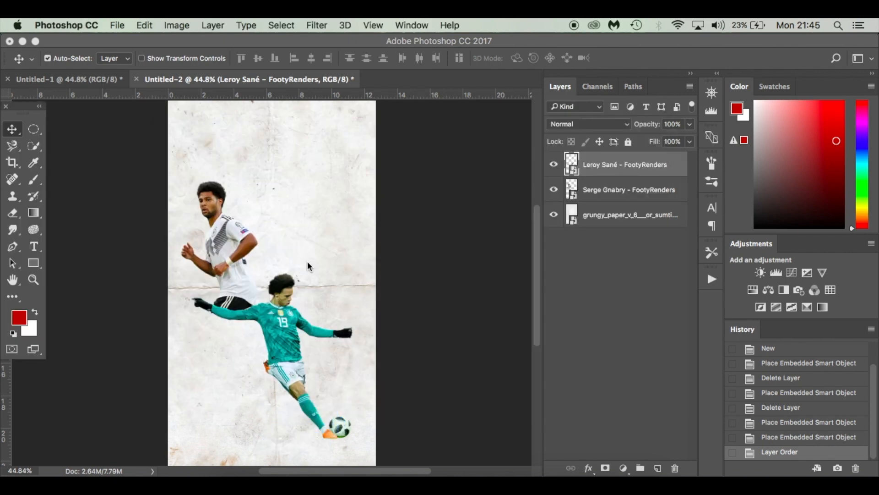
pyautogui.moveTo(372, 103); pyautogui.dragTo(315, 202)
pyautogui.moveTo(290, 240); pyautogui.dragTo(334, 255)
pyautogui.moveTo(359, 222); pyautogui.dragTo(373, 196)
pyautogui.moveTo(340, 249); pyautogui.dragTo(337, 239)
pyautogui.press('Return')
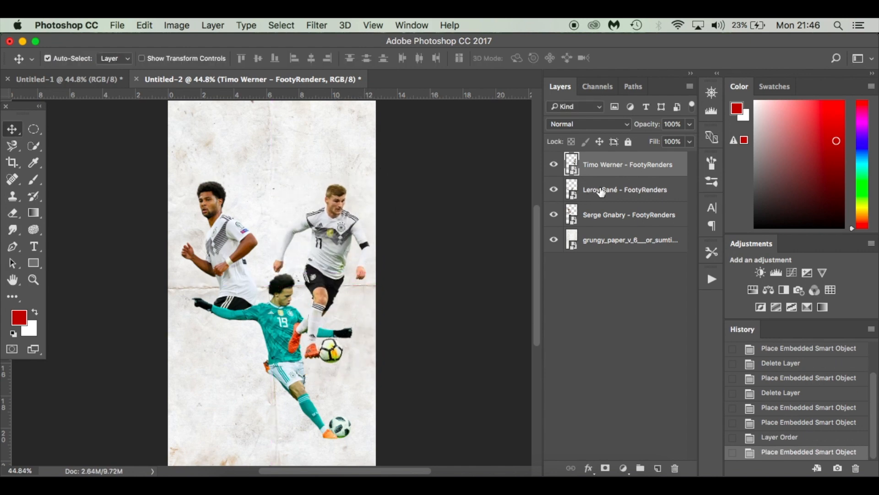
pyautogui.moveTo(653, 165); pyautogui.dragTo(654, 202)
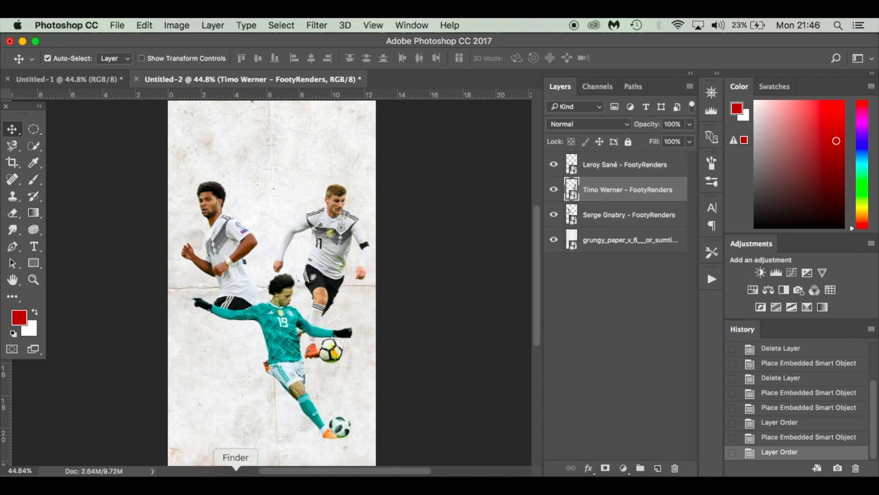
# Step: Place the Manuel Neuer render, scaled down, in the upper canvas between Gnabry and Werner, with its layer just above the paper texture
pyautogui.click(236, 463)
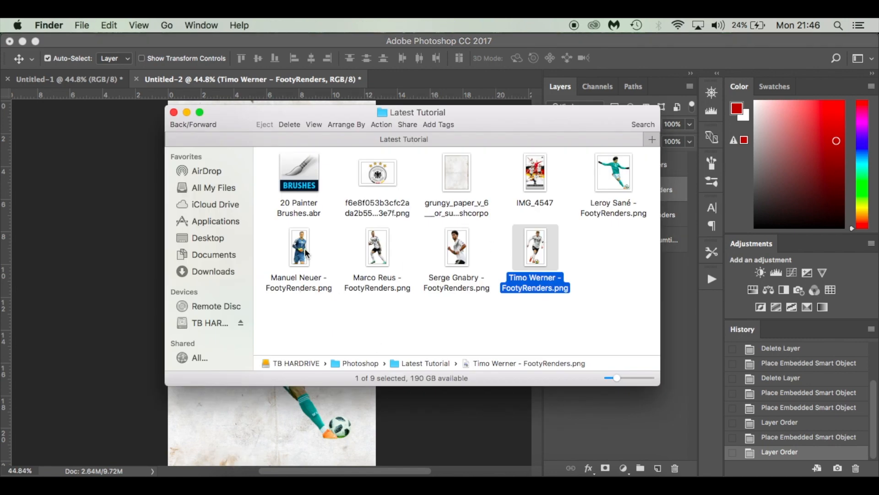
pyautogui.moveTo(306, 248); pyautogui.dragTo(326, 213)
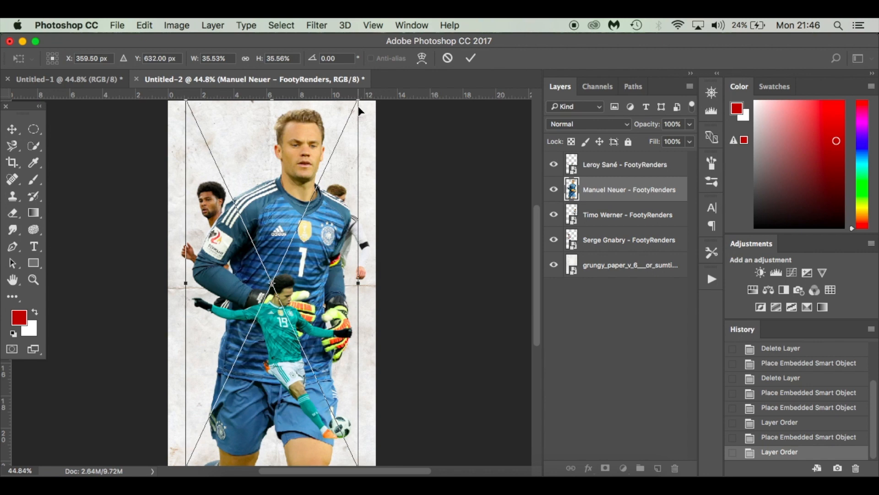
pyautogui.moveTo(358, 101); pyautogui.dragTo(303, 206)
pyautogui.moveTo(282, 245); pyautogui.dragTo(309, 167)
pyautogui.press('Return')
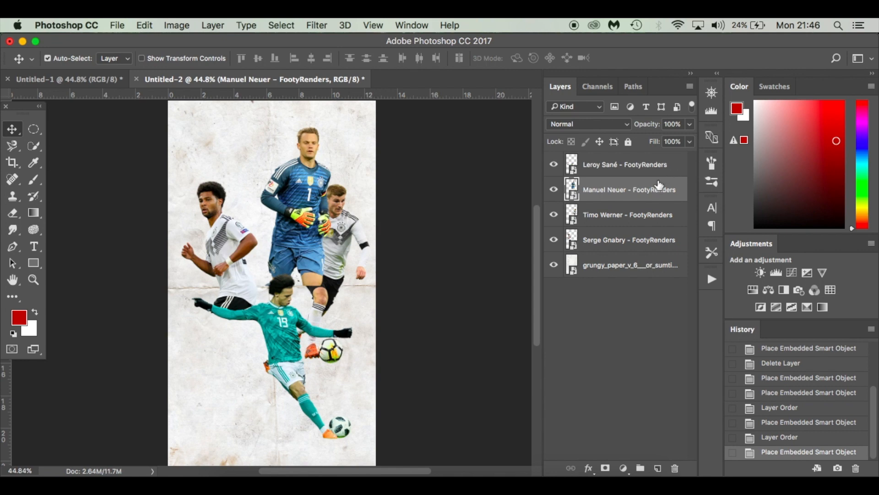
pyautogui.moveTo(657, 194); pyautogui.dragTo(653, 247)
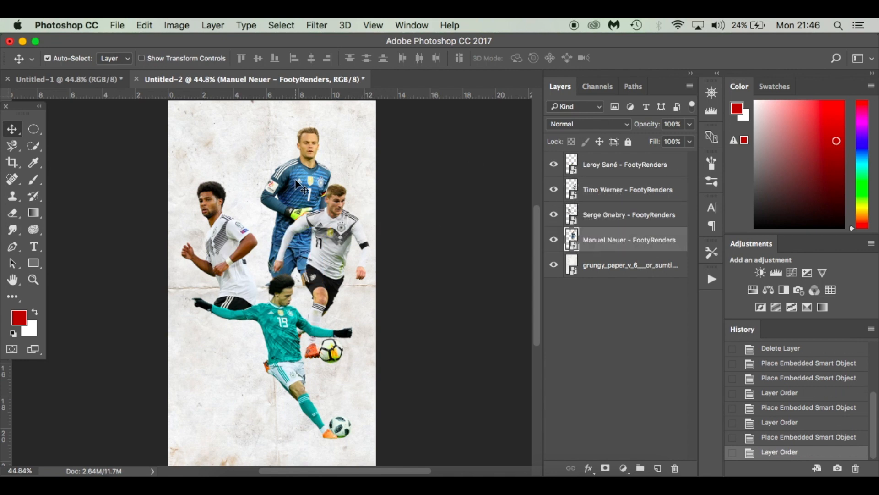
# Step: Fine-tune the Manuel Neuer render's position and move the Timo Werner render slightly lower on the canvas
pyautogui.moveTo(295, 179); pyautogui.dragTo(300, 184)
pyautogui.moveTo(336, 246); pyautogui.dragTo(336, 257)
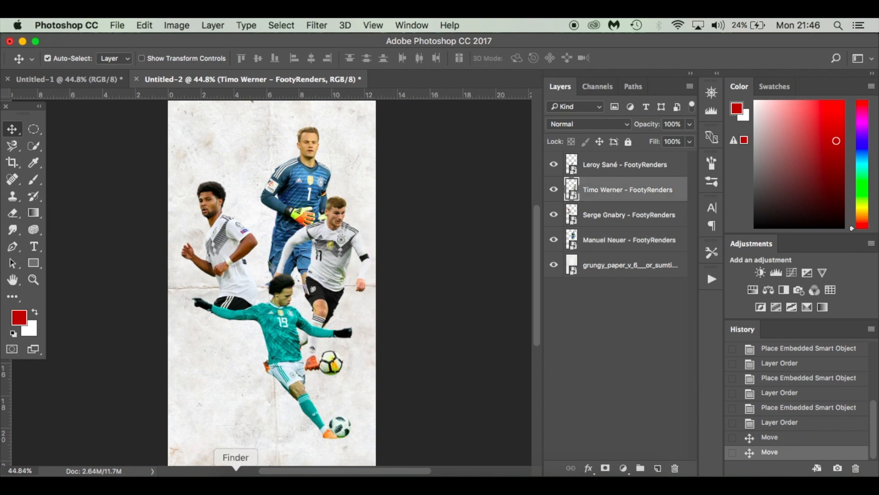
# Step: Place the Marco Reus render, scaled to about 26%, in the upper canvas above Gnabry, with its layer just above the paper texture
pyautogui.click(236, 481)
pyautogui.moveTo(376, 247); pyautogui.dragTo(254, 409)
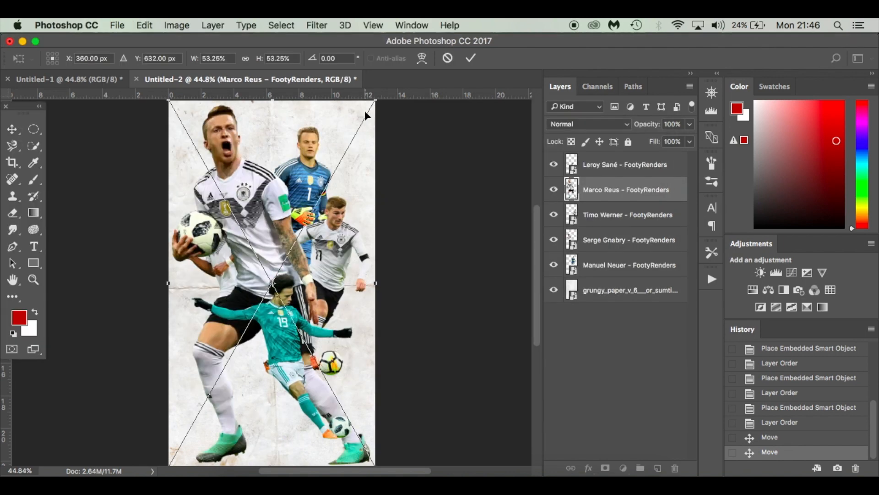
pyautogui.moveTo(376, 102); pyautogui.dragTo(310, 189)
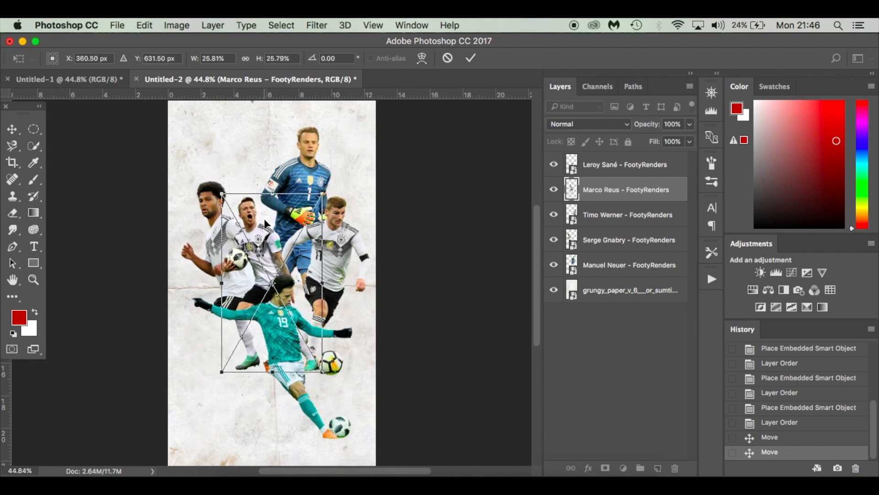
pyautogui.moveTo(259, 236); pyautogui.dragTo(243, 168)
pyautogui.press('Return')
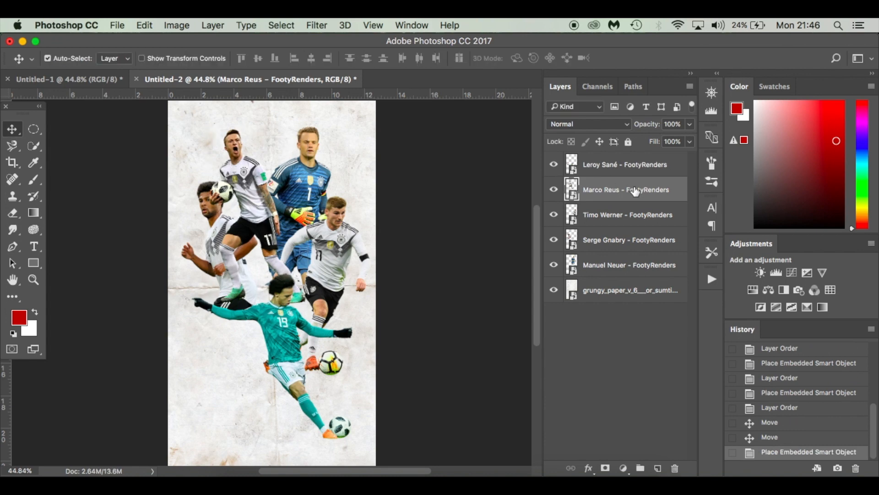
pyautogui.moveTo(635, 191); pyautogui.dragTo(640, 269)
pyautogui.moveTo(234, 166); pyautogui.dragTo(234, 150)
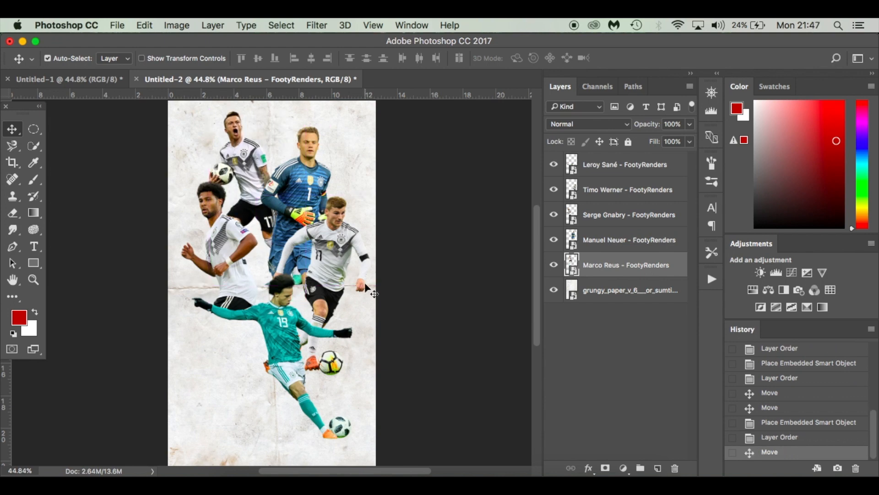
# Step: Compare the layout with the finished poster in Untitled-1 and scale the Leroy Sané render down to about 22%
pyautogui.click(97, 79)
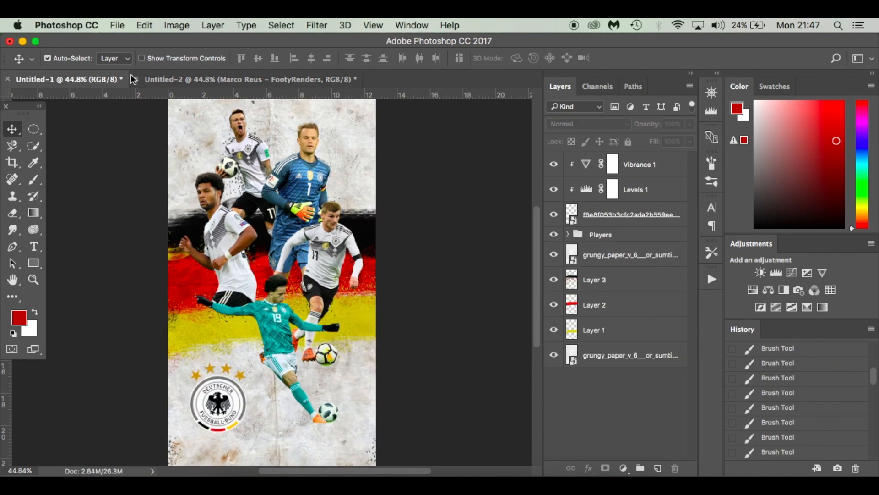
pyautogui.click(199, 78)
pyautogui.click(96, 79)
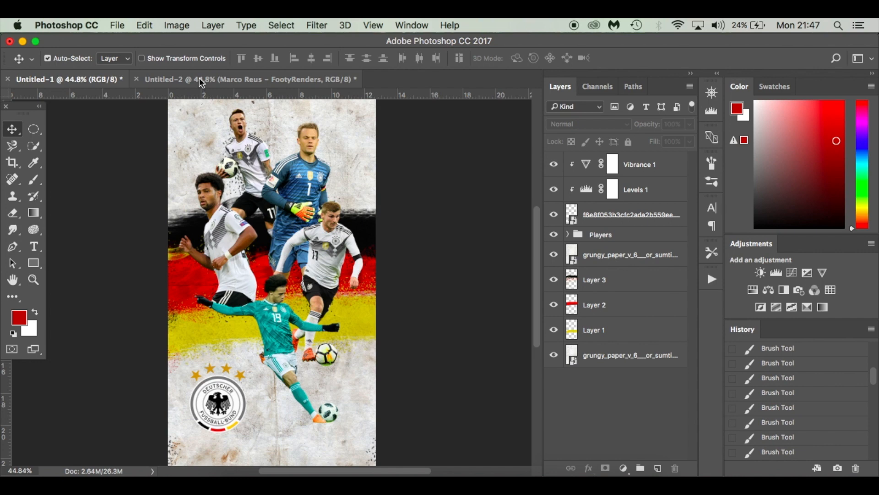
pyautogui.click(199, 79)
pyautogui.click(272, 319)
pyautogui.press('super+t')
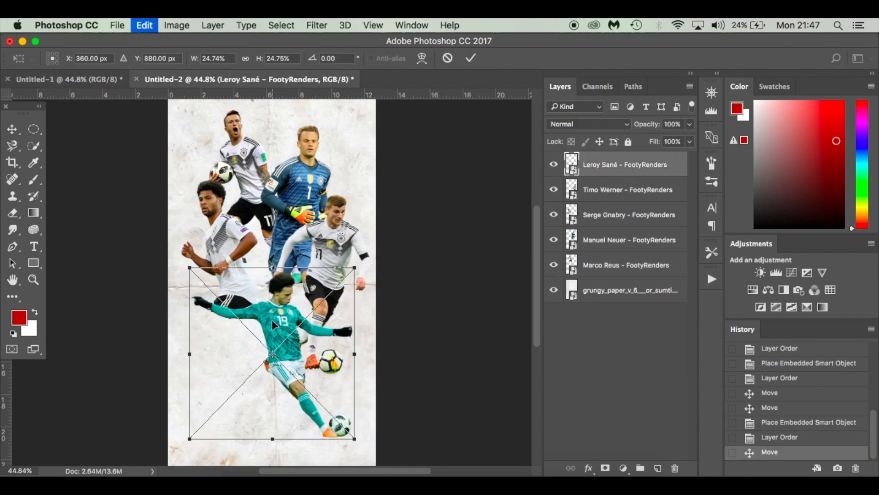
pyautogui.moveTo(356, 269); pyautogui.dragTo(347, 278)
pyautogui.moveTo(290, 340); pyautogui.dragTo(297, 341)
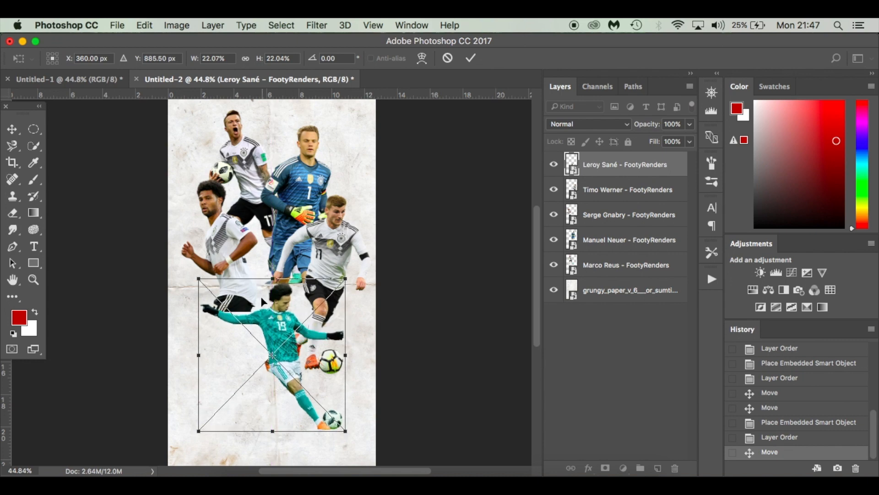
pyautogui.press('Return')
# Step: Scale the Serge Gnabry render down to about 15.8% and shift it slightly inward, just above Sané's outstretched arm
pyautogui.moveTo(228, 251); pyautogui.dragTo(228, 255)
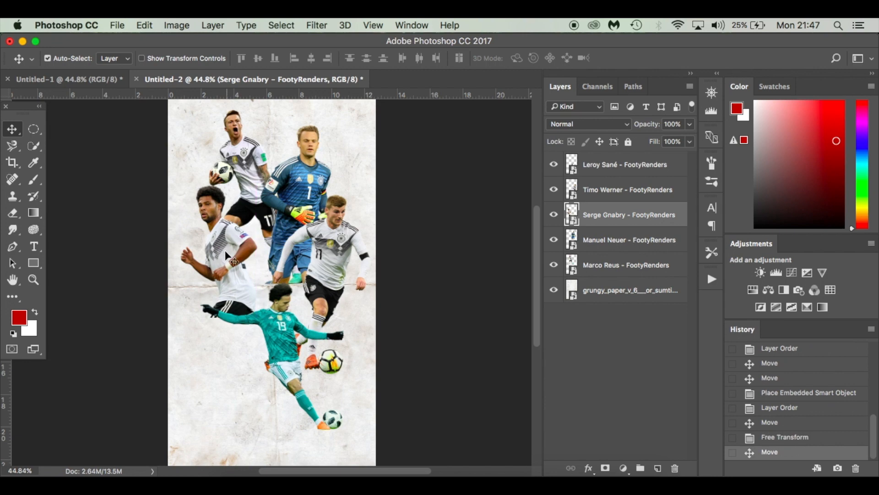
pyautogui.press('super+t')
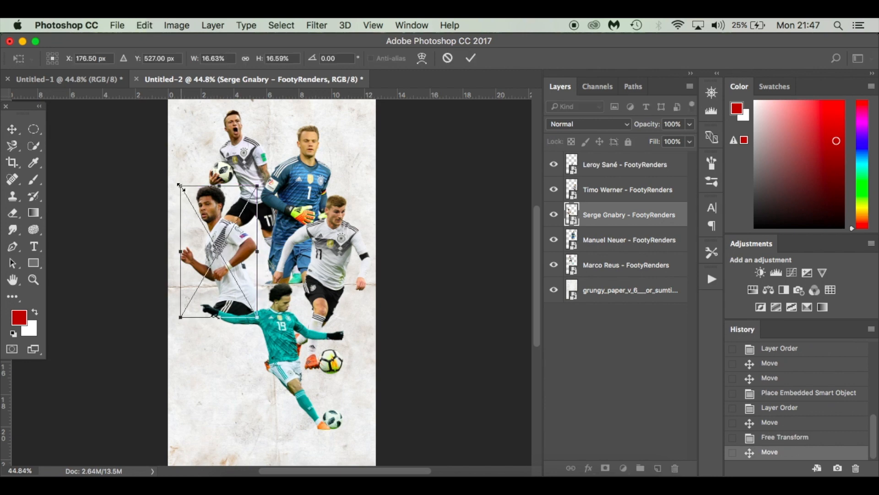
pyautogui.moveTo(179, 185); pyautogui.dragTo(184, 192)
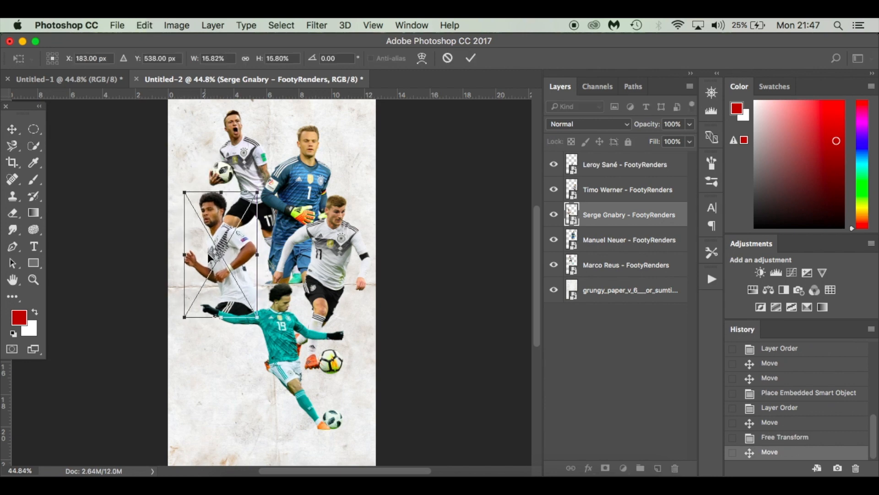
pyautogui.moveTo(210, 258); pyautogui.dragTo(217, 257)
pyautogui.press('Return')
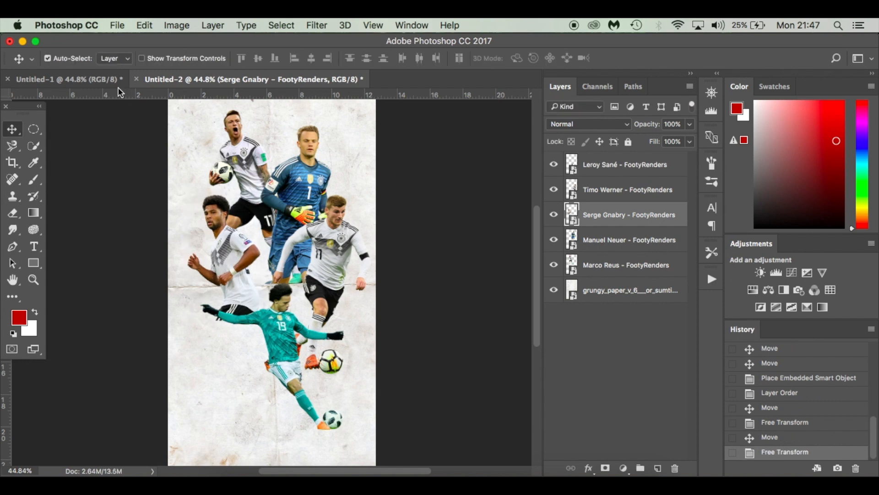
# Step: Compare with the finished poster in Untitled-1 and move the Serge Gnabry render slightly upward
pyautogui.click(104, 79)
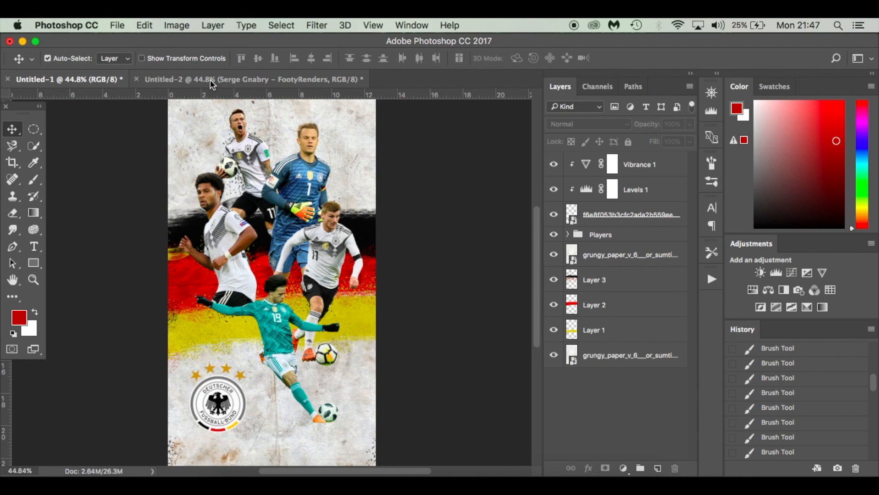
pyautogui.click(210, 80)
pyautogui.click(95, 78)
pyautogui.click(222, 79)
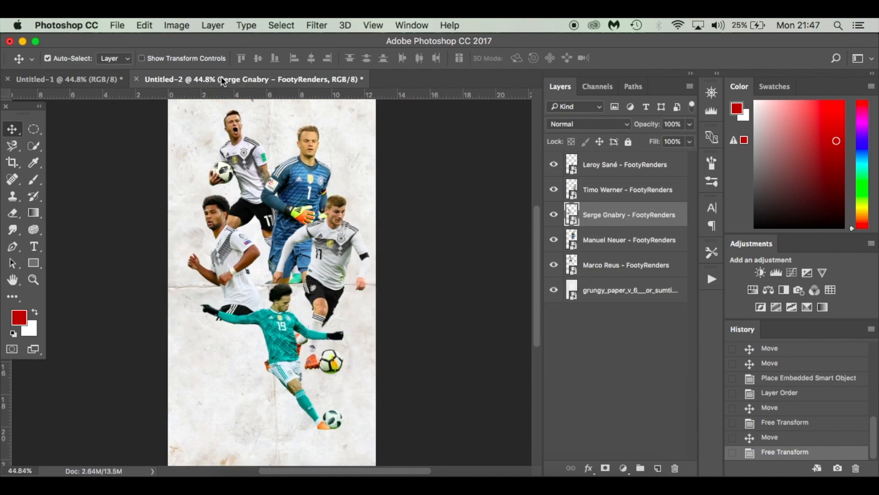
pyautogui.moveTo(226, 244); pyautogui.dragTo(232, 241)
pyautogui.press('Up')
pyautogui.press('Up')
pyautogui.press('Up')
pyautogui.press('Up')
pyautogui.press('Up')
pyautogui.press('Up')
pyautogui.press('Up')
pyautogui.press('Up')
pyautogui.press('Up')
pyautogui.press('Up')
pyautogui.press('Up')
pyautogui.press('Up')
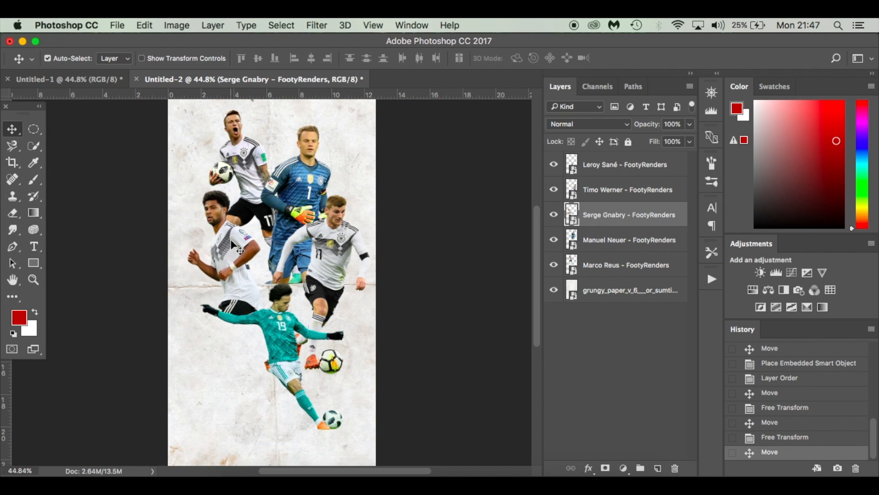
# Step: Scale the Timo Werner render down to about 22.5% and shift it slightly toward the canvas's right edge
pyautogui.click(321, 250)
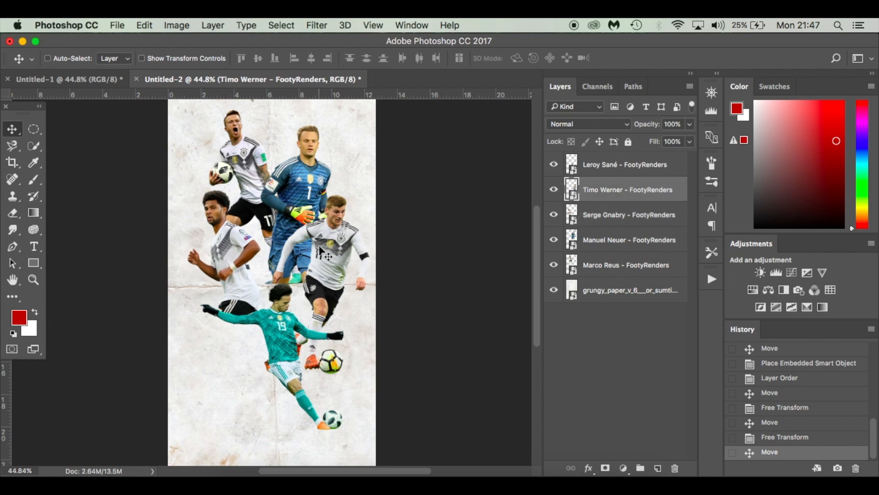
pyautogui.press('cmd+t')
pyautogui.moveTo(370, 198); pyautogui.dragTo(366, 208)
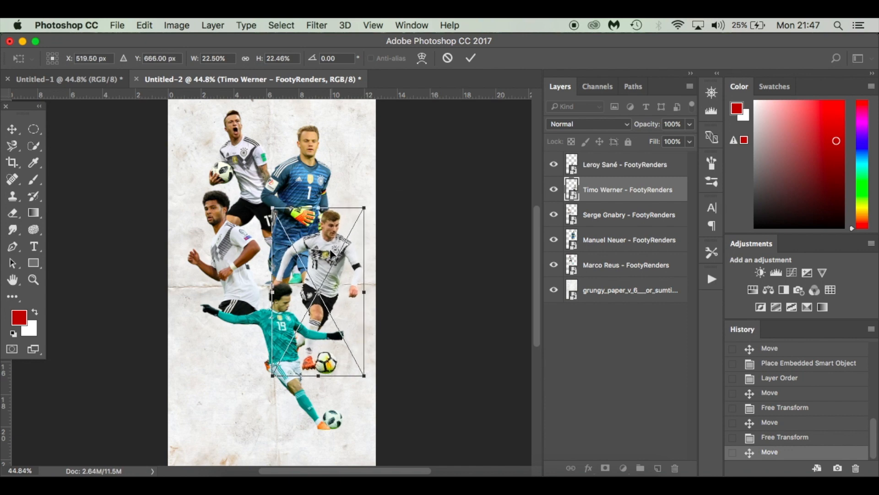
pyautogui.moveTo(333, 254); pyautogui.dragTo(338, 255)
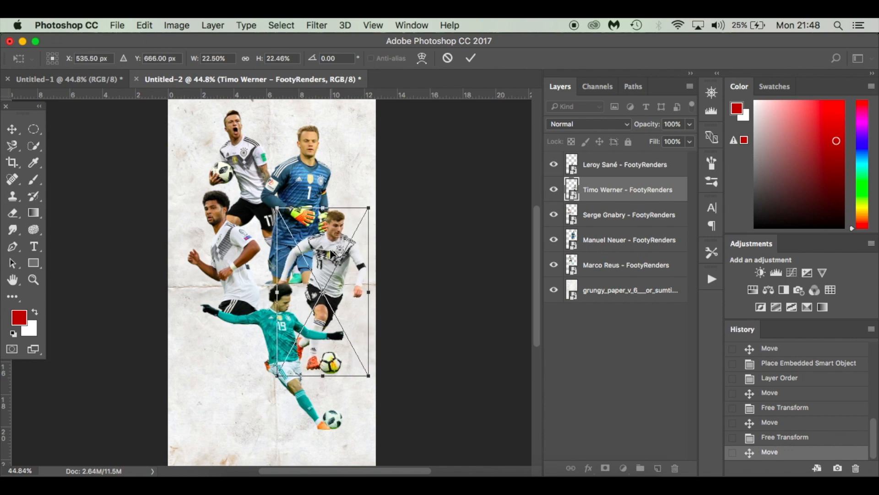
pyautogui.press('Return')
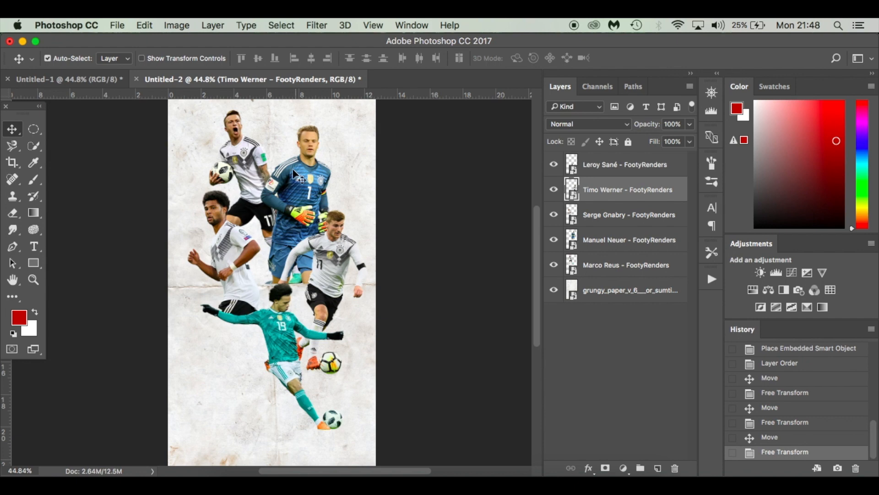
# Step: Check the finished poster in Untitled-1 and nudge the Manuel Neuer render slightly to the right, behind Werner
pyautogui.click(299, 179)
pyautogui.moveTo(300, 178); pyautogui.dragTo(302, 184)
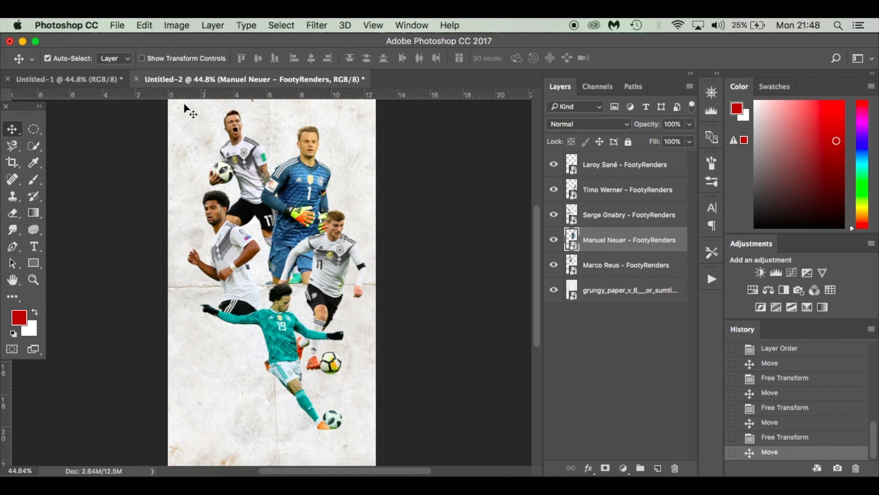
pyautogui.click(100, 80)
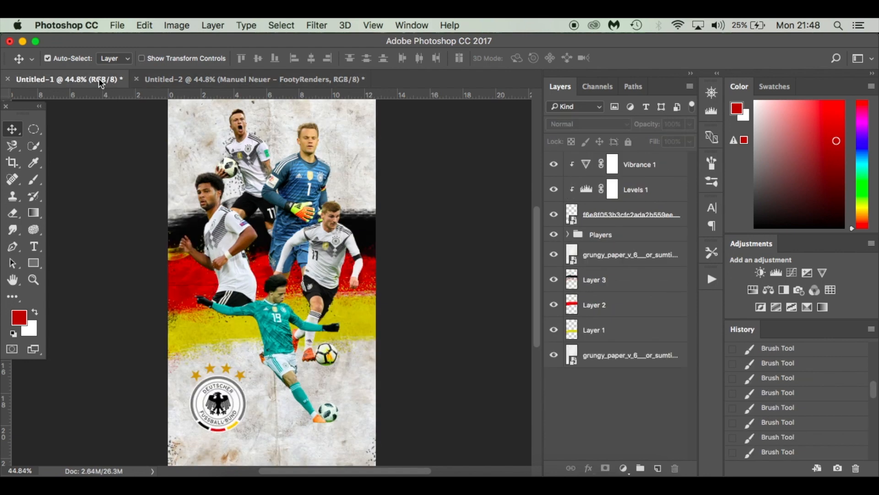
pyautogui.click(197, 73)
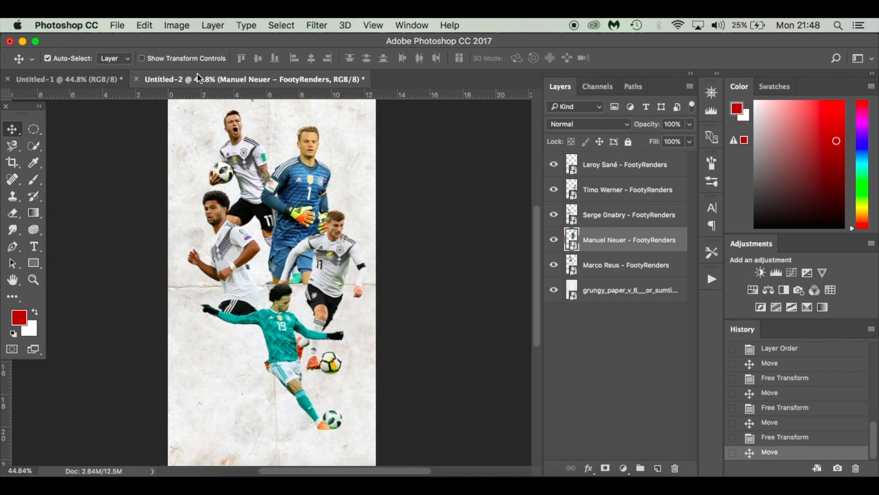
pyautogui.press('super+plus')
pyautogui.press('super+plus')
pyautogui.press('super+plus')
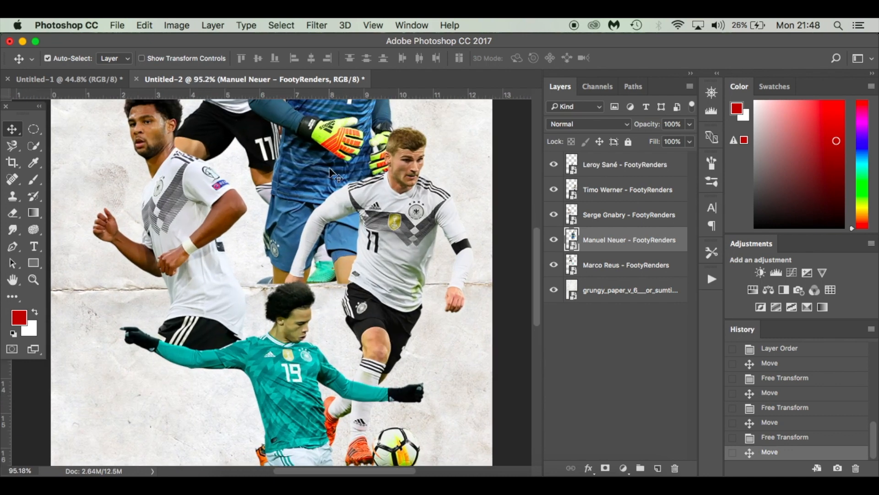
pyautogui.scroll(3, 333, 174)
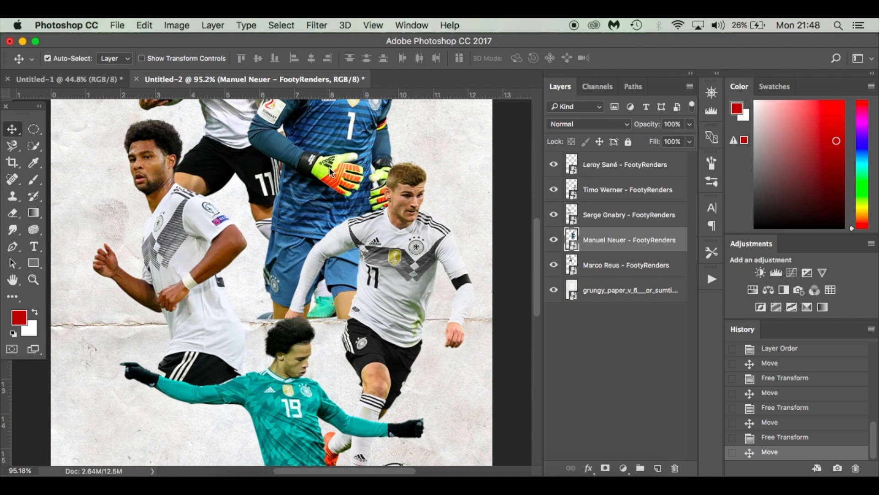
pyautogui.press('Right')
pyautogui.press('Right')
pyautogui.press('Right')
pyautogui.press('Right')
pyautogui.press('Right')
pyautogui.press('Right')
pyautogui.press('Right')
pyautogui.press('Right')
pyautogui.press('Right')
pyautogui.press('Right')
pyautogui.press('Right')
pyautogui.press('Right')
pyautogui.press('Right')
pyautogui.press('Right')
pyautogui.press('Right')
pyautogui.press('Right')
pyautogui.press('Right')
pyautogui.press('Right')
pyautogui.press('Right')
pyautogui.press('Right')
pyautogui.press('Right')
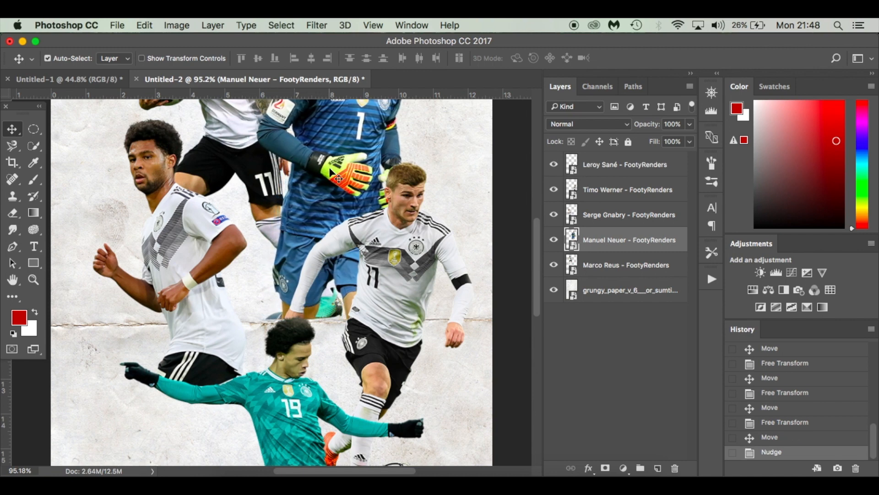
pyautogui.press('Down')
pyautogui.press('Down')
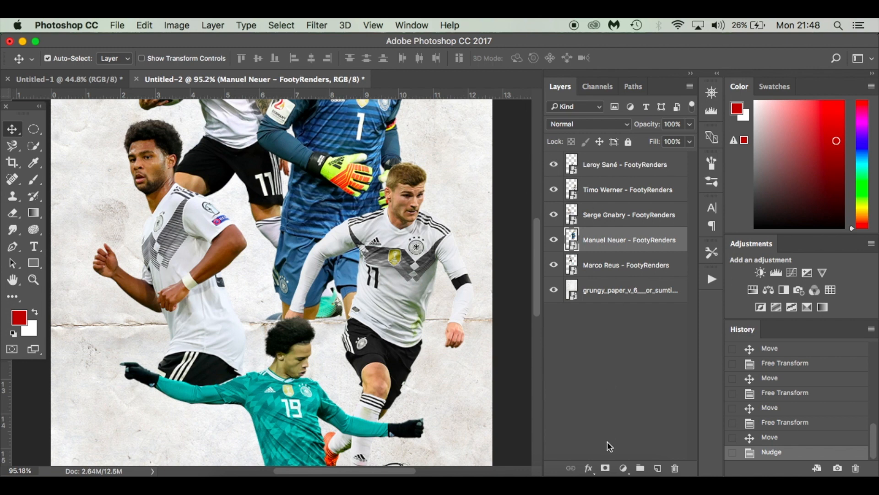
# Step: Add a layer mask to the Manuel Neuer render and paint out its lower edge near Sané's hair with a hard 90 px black brush
pyautogui.click(605, 469)
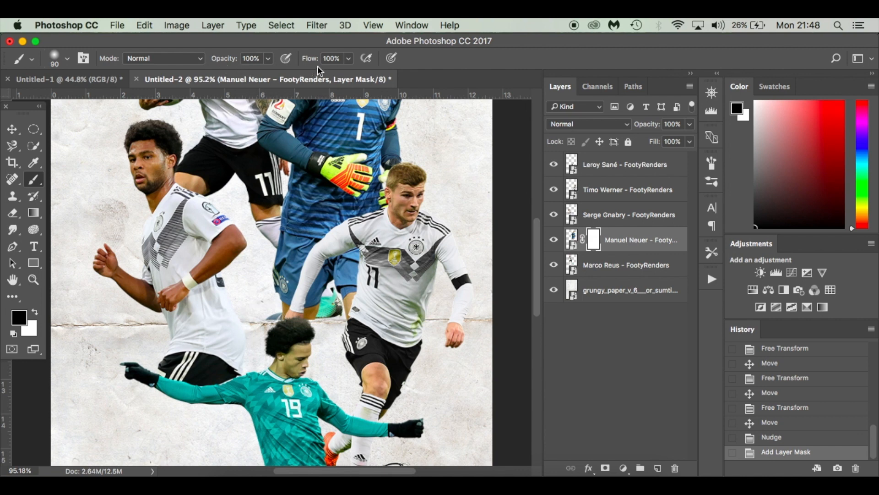
pyautogui.click(264, 323)
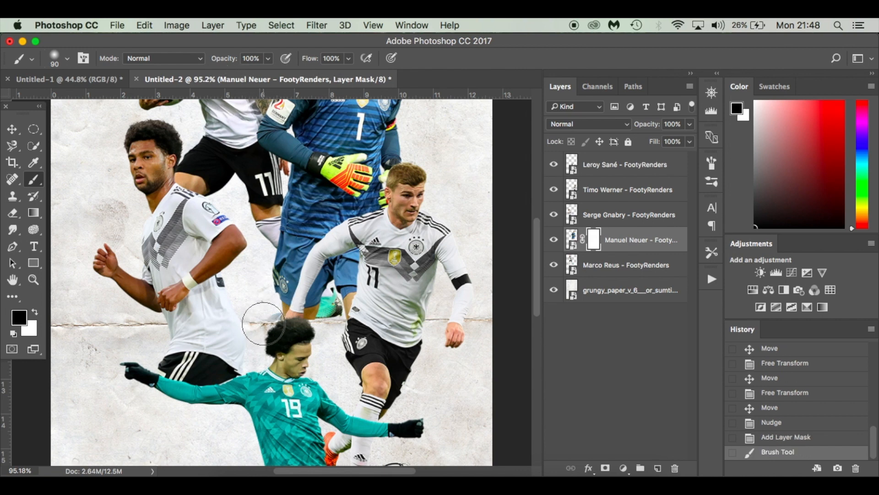
pyautogui.press('super+z')
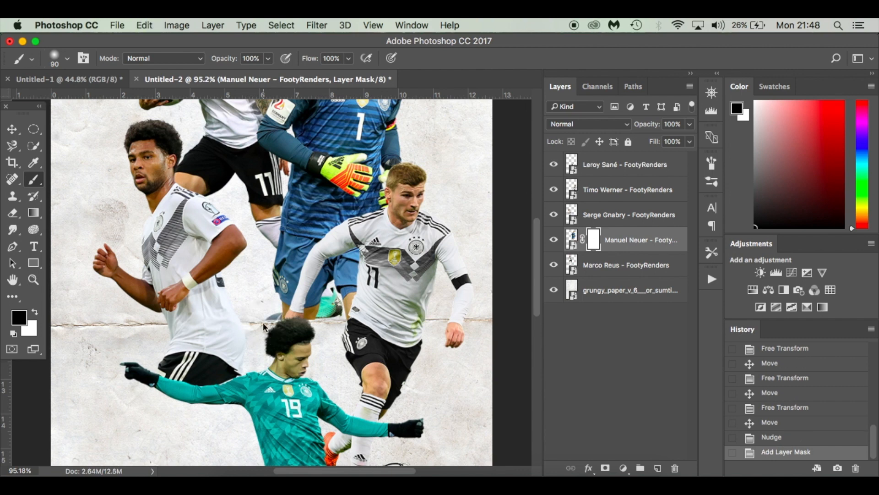
pyautogui.rightClick(263, 323)
pyautogui.click(308, 396)
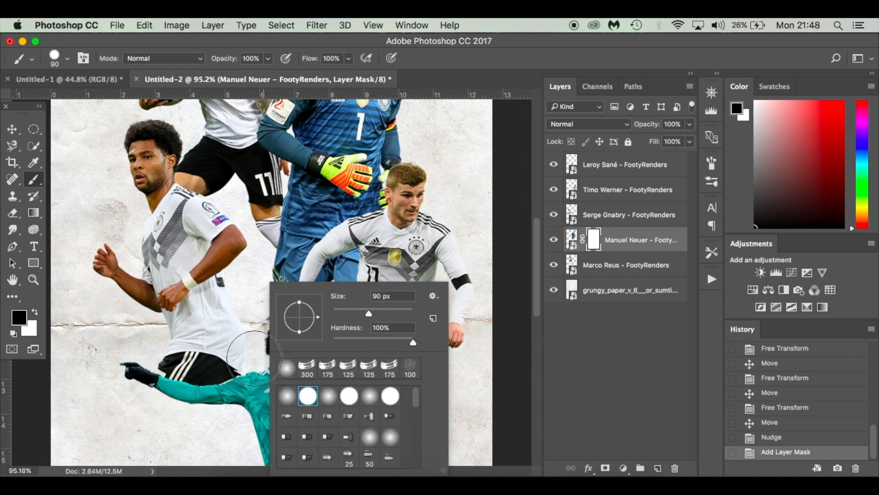
pyautogui.click(245, 321)
pyautogui.click(255, 322)
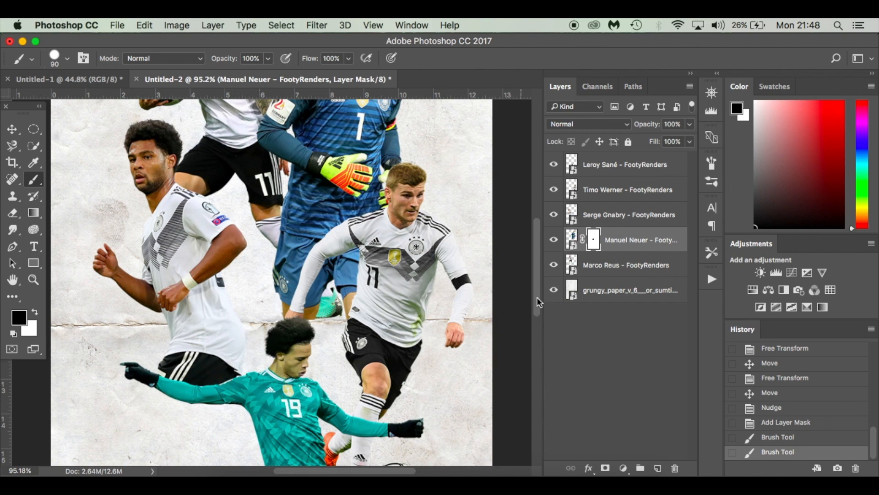
# Step: Add a layer mask to the Marco Reus render and paint out his green boot between Neuer's legs
pyautogui.click(620, 264)
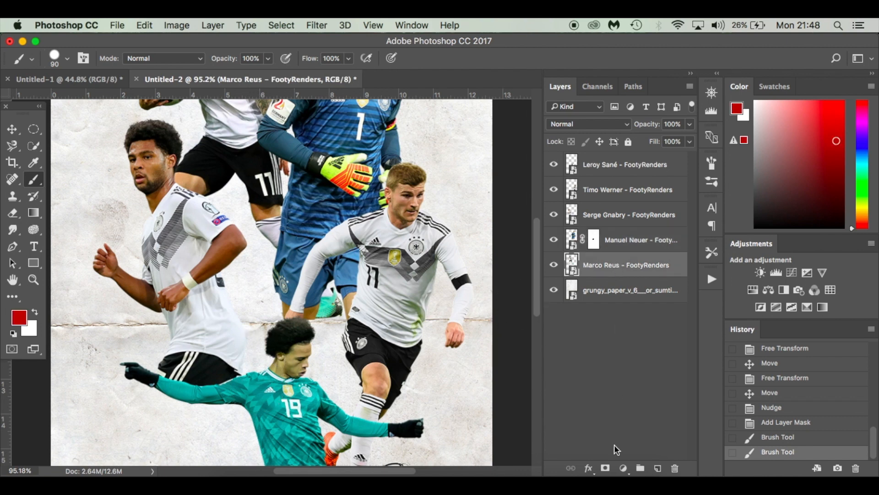
pyautogui.click(605, 468)
pyautogui.click(328, 303)
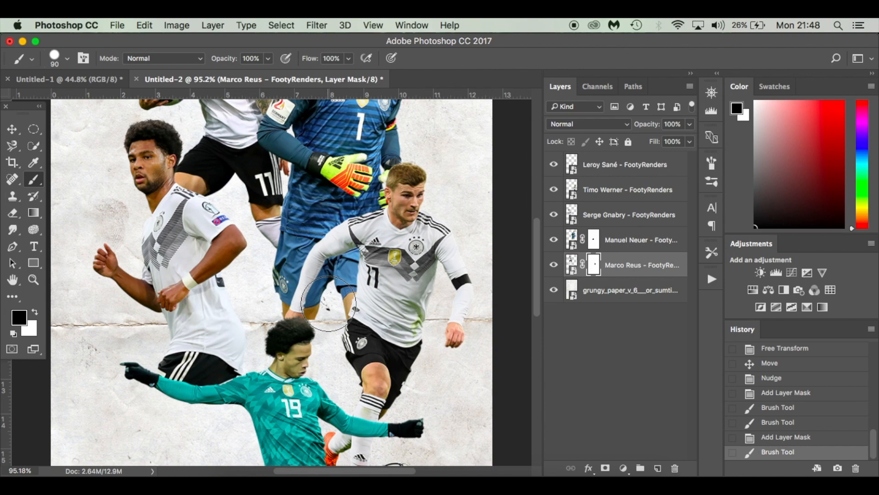
pyautogui.click(328, 304)
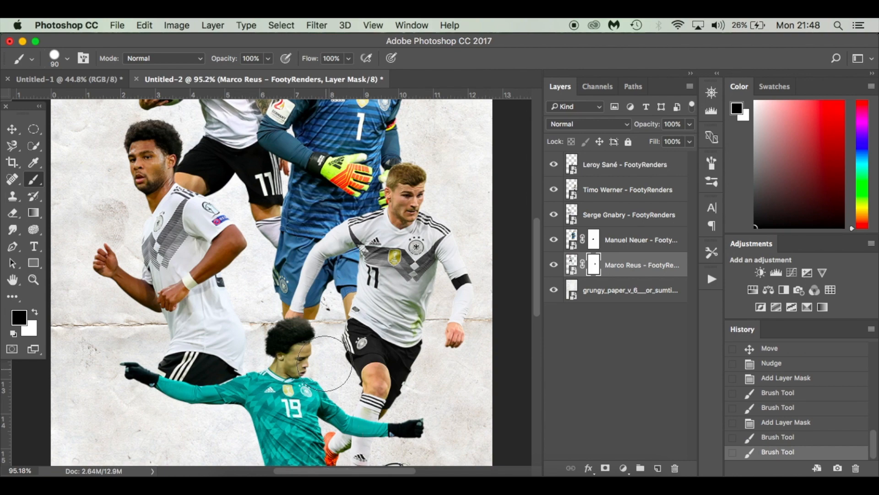
# Step: Group the five player render layers, from Marco Reus up to Leroy Sané, and name the group Players
pyautogui.press('super+0')
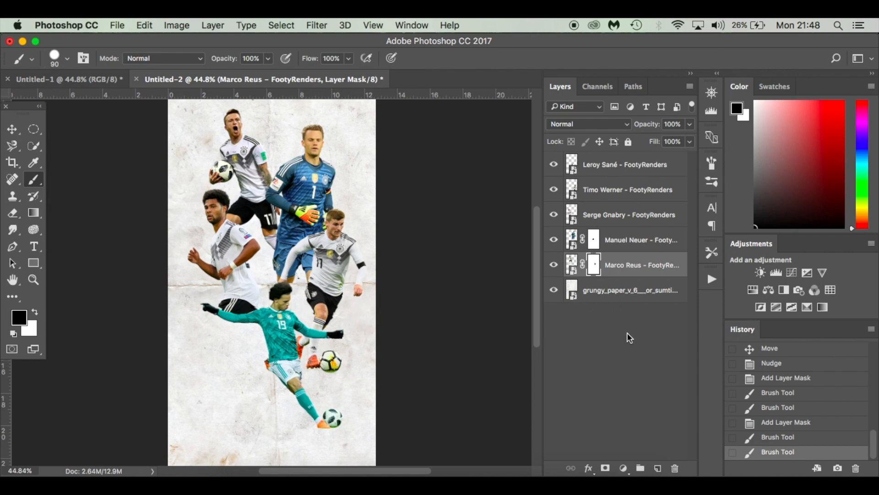
pyautogui.click(649, 268)
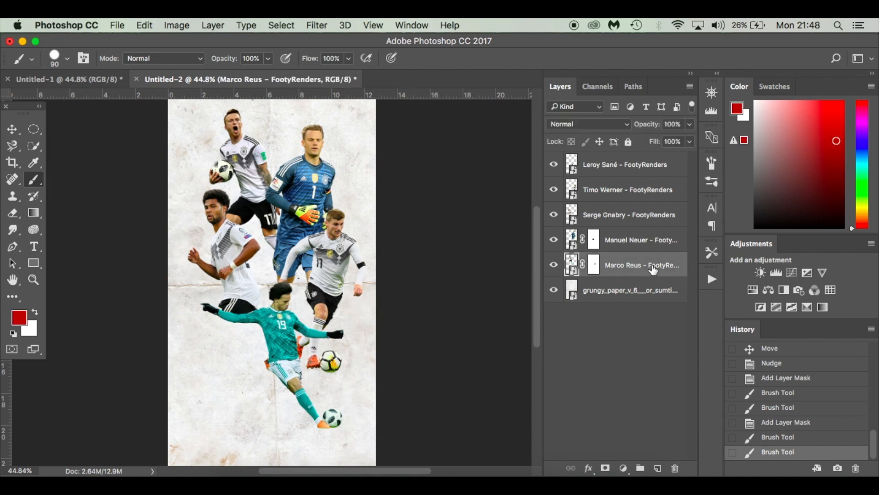
pyautogui.keyDown('shift'); pyautogui.click(650, 167); pyautogui.keyUp('shift')
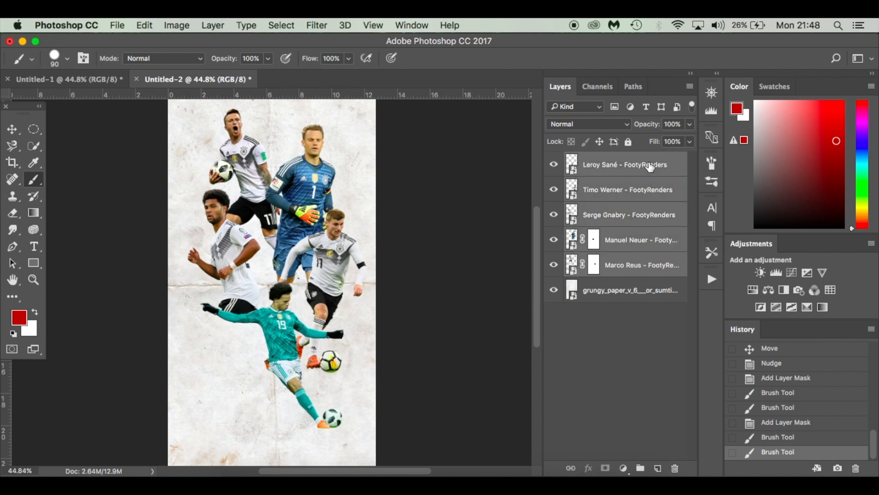
pyautogui.press('super+g')
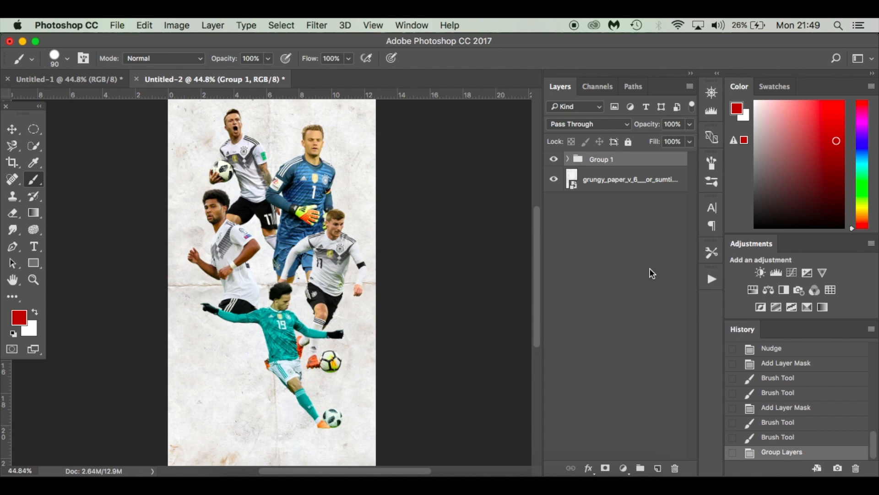
pyautogui.doubleClick(606, 159)
pyautogui.write('Players')
pyautogui.press('Return')
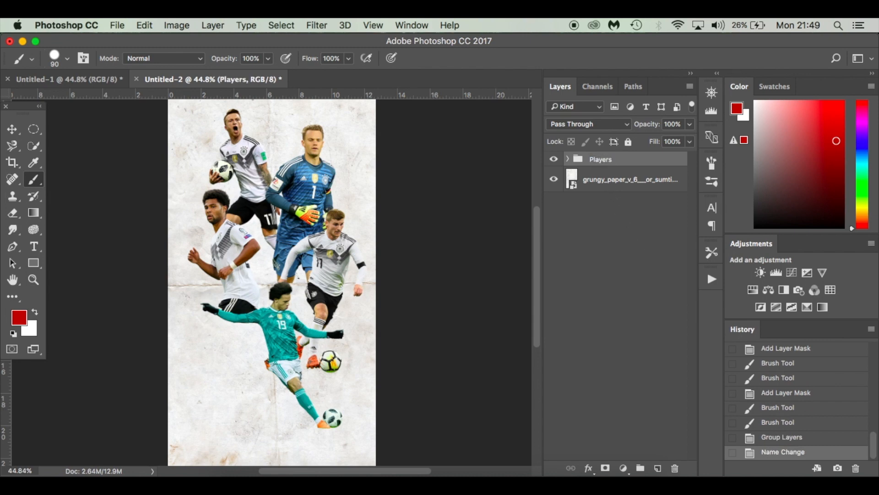
# Step: Duplicate the grungy paper background layer and set the copy's blending mode to Multiply
pyautogui.click(617, 185)
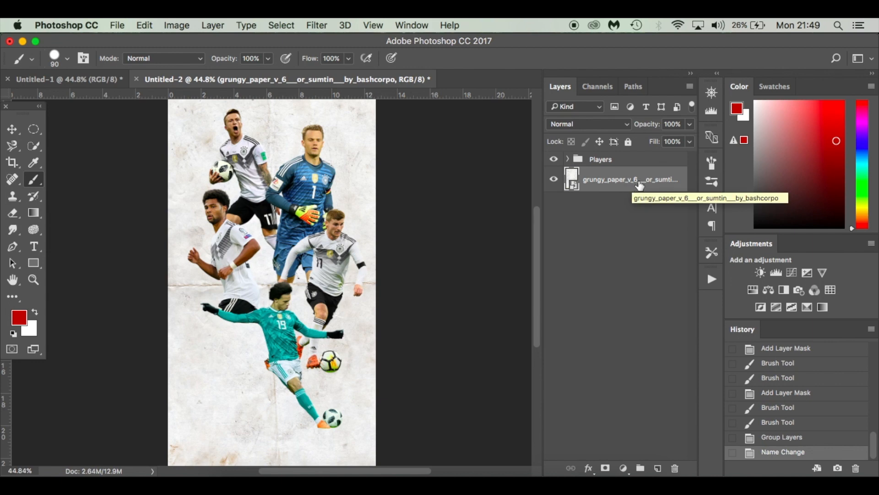
pyautogui.press('super+j')
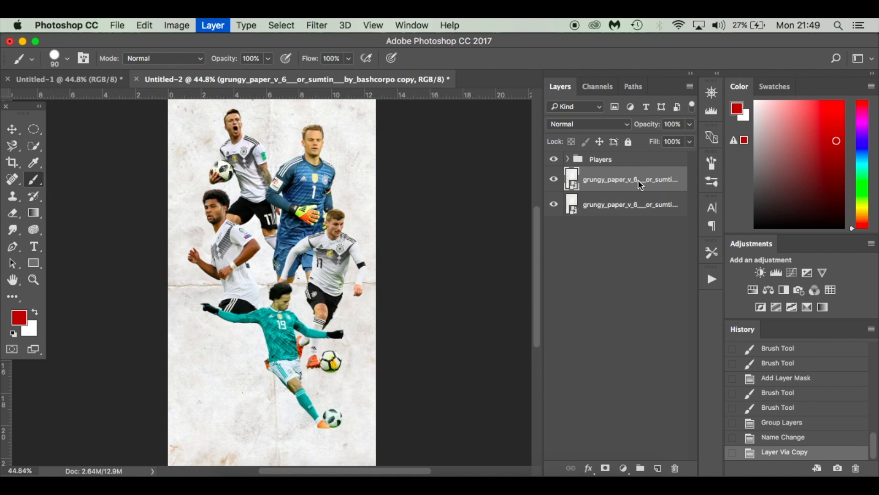
pyautogui.press('super+z')
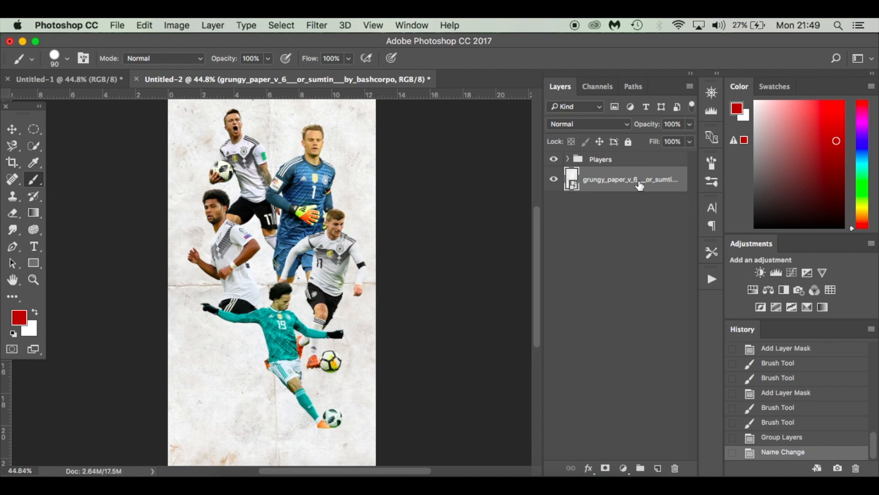
pyautogui.moveTo(640, 186); pyautogui.dragTo(658, 469)
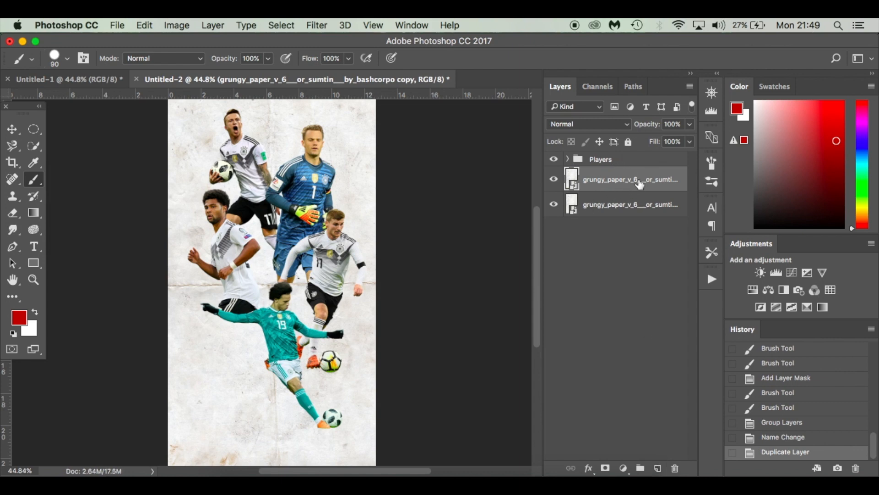
pyautogui.click(598, 124)
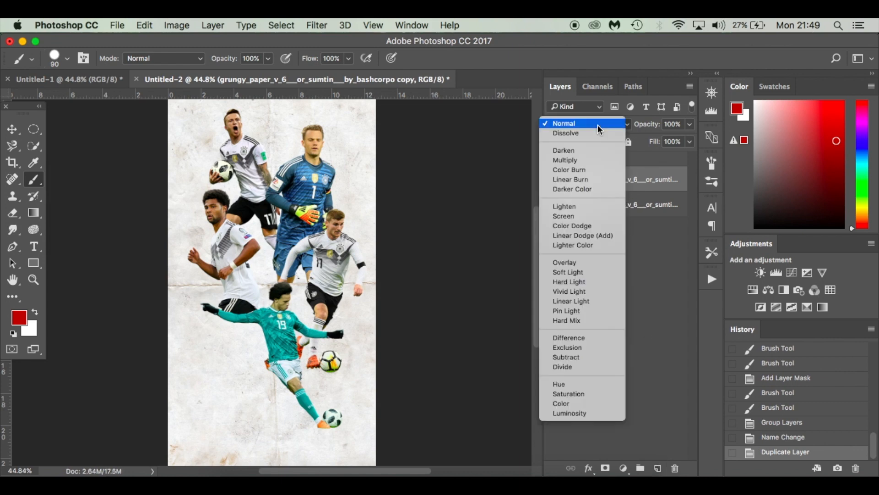
pyautogui.click(592, 161)
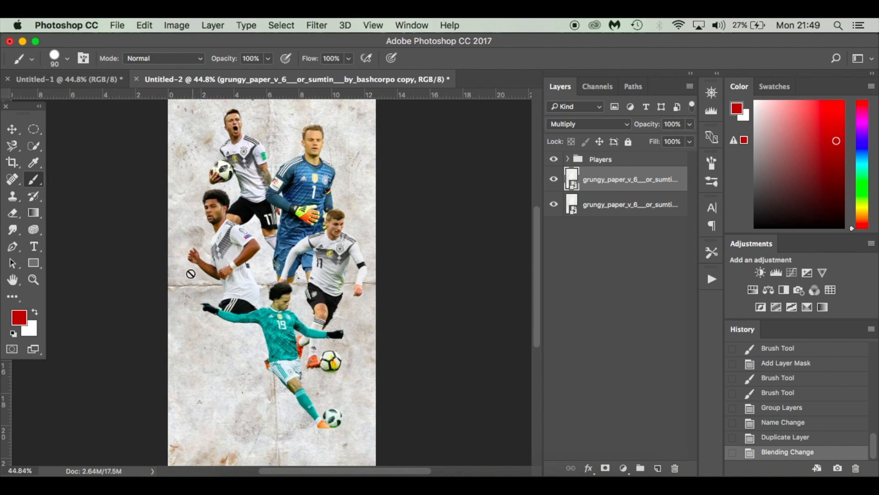
pyautogui.press('v')
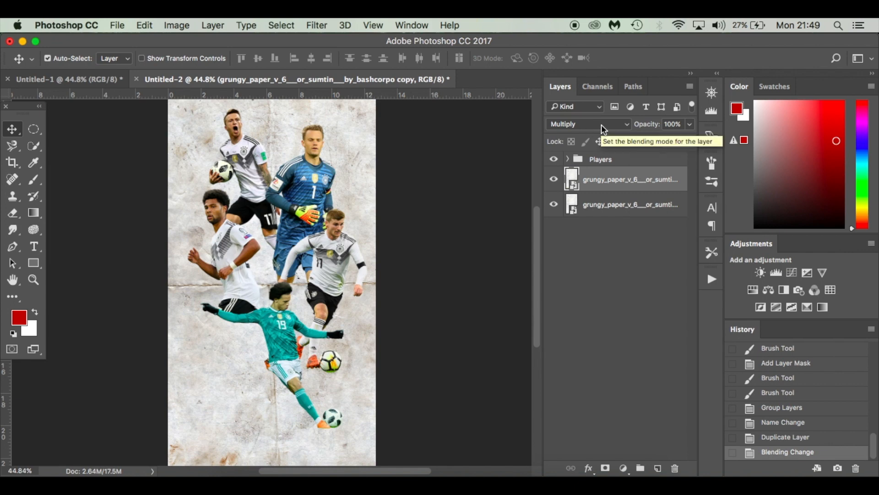
# Step: Add a blank layer between the two grungy paper layers and set the foreground colour to golden yellow #d3b217
pyautogui.click(628, 206)
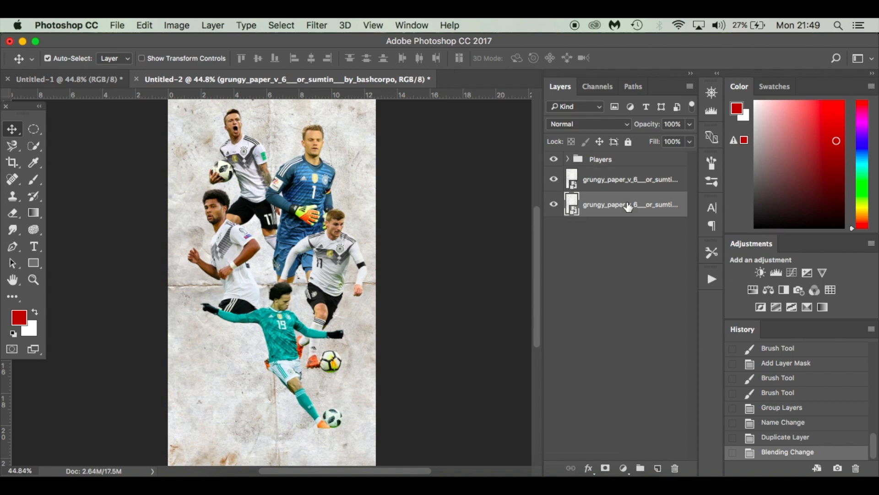
pyautogui.click(658, 467)
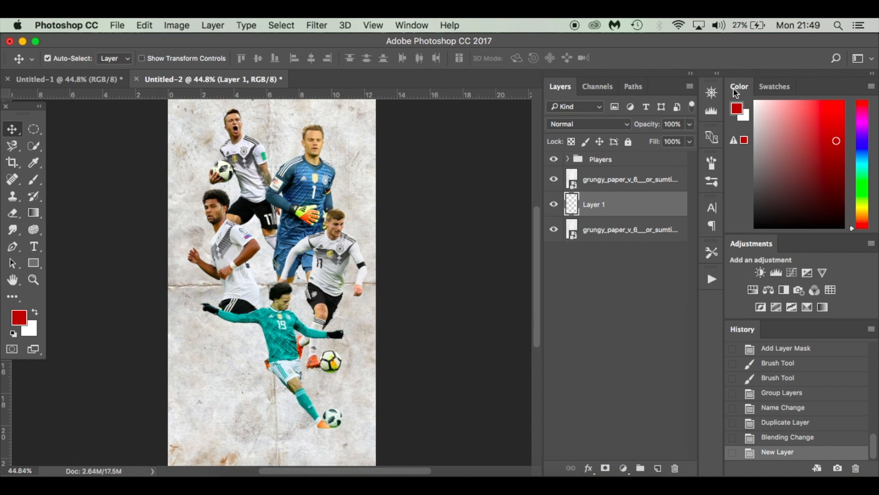
pyautogui.click(18, 317)
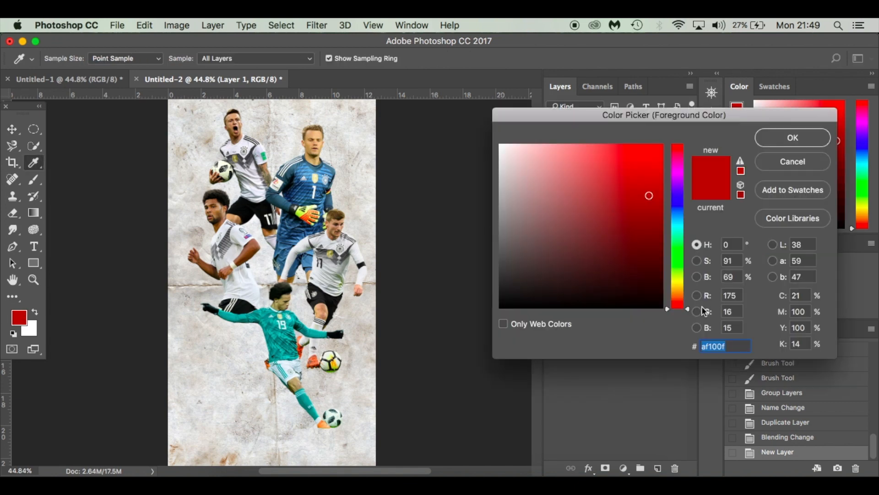
pyautogui.click(679, 290)
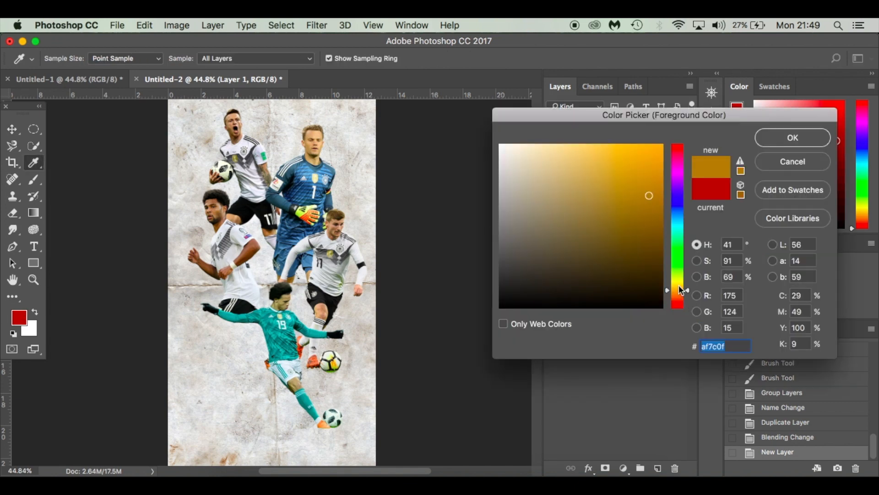
pyautogui.click(678, 286)
pyautogui.click(645, 176)
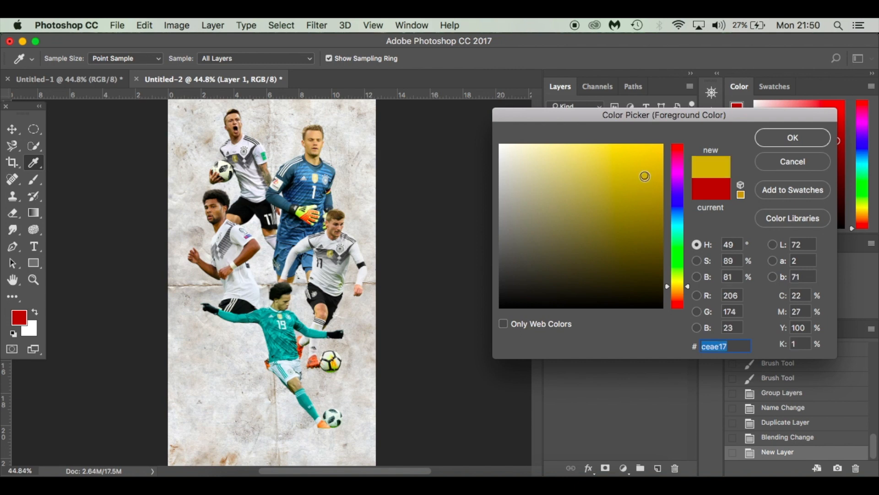
pyautogui.click(645, 172)
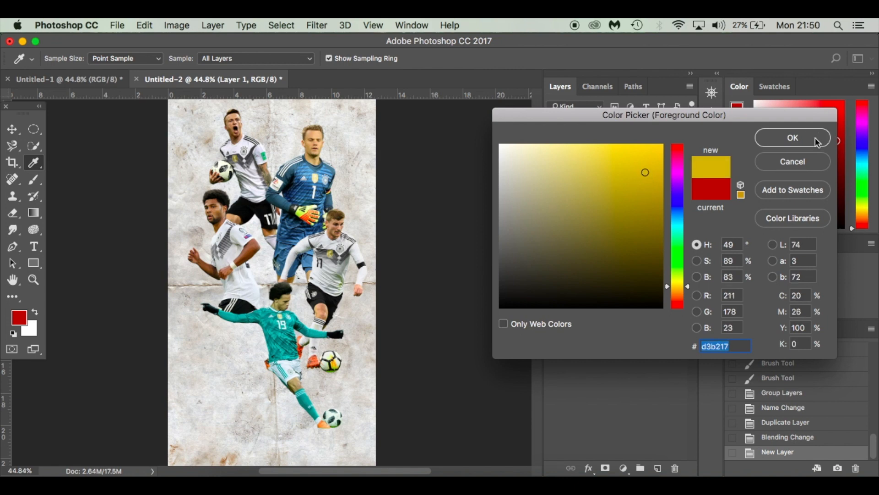
pyautogui.click(818, 140)
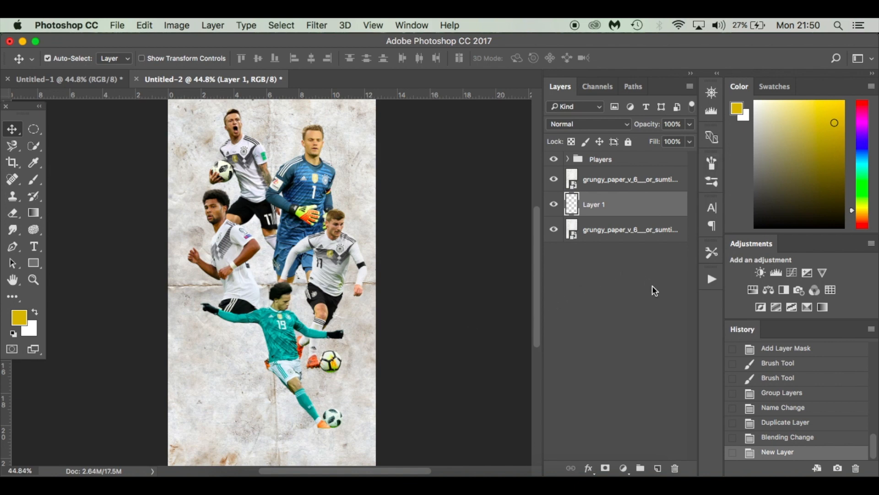
# Step: Switch to Safari to view the 20 Painter PS Brushes download page on Brusheezy, and return to Photoshop
pyautogui.click(296, 473)
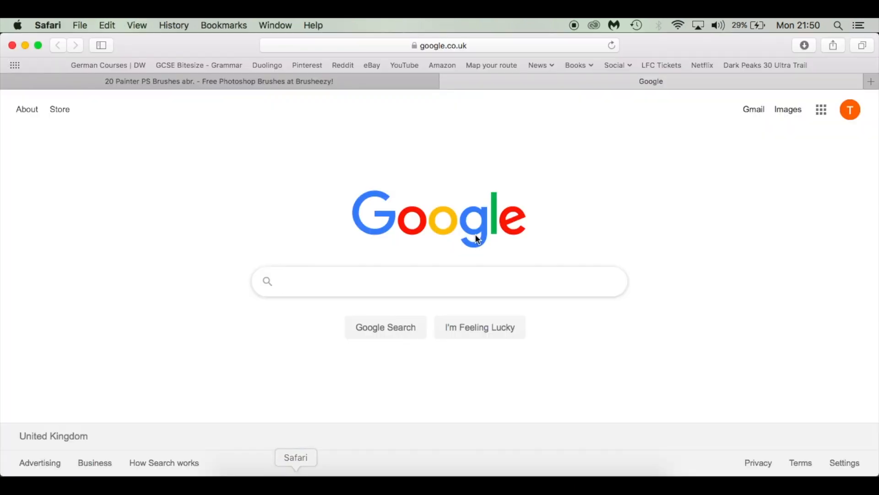
pyautogui.click(448, 81)
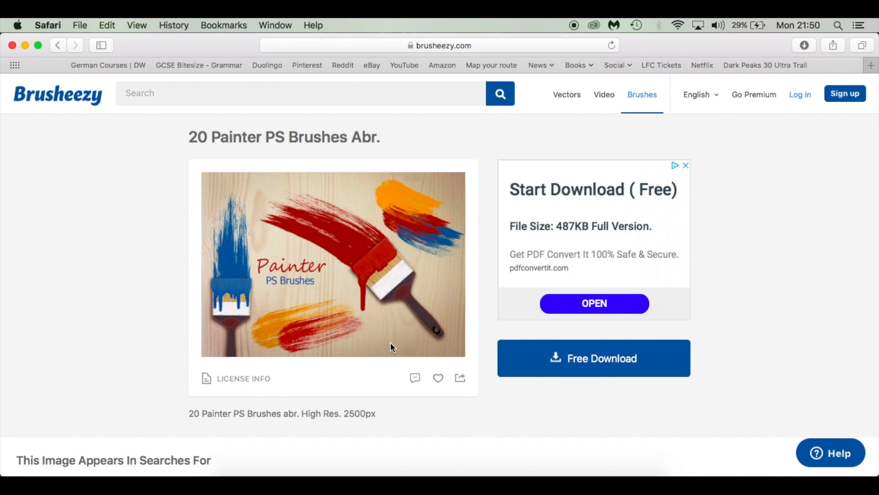
pyautogui.click(326, 471)
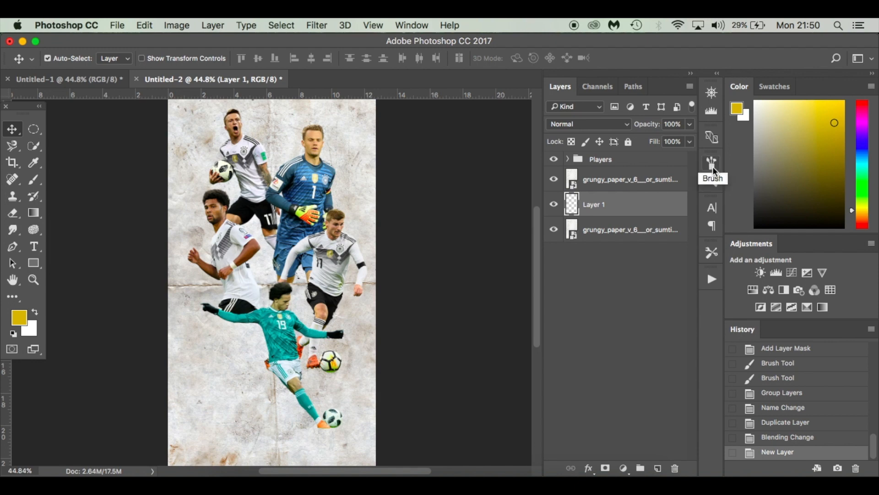
# Step: Activate the Brush tool and display the list of brush presets
pyautogui.click(408, 25)
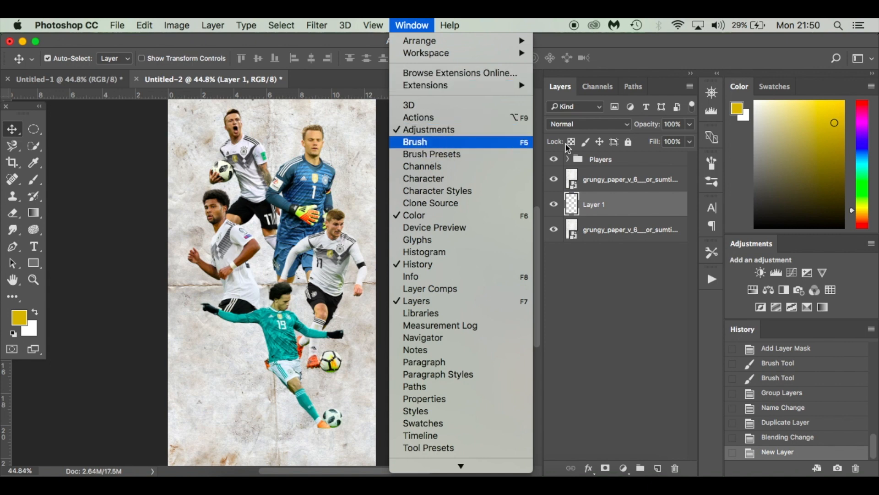
pyautogui.click(715, 165)
pyautogui.click(711, 171)
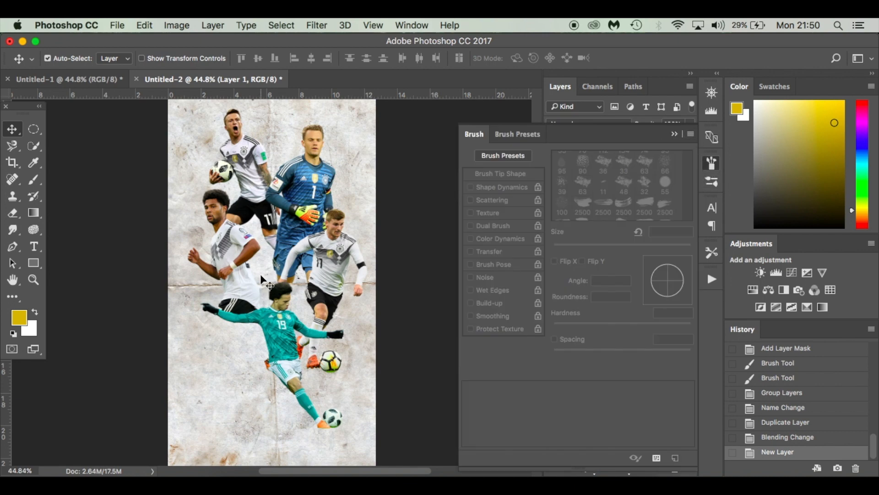
pyautogui.press('b')
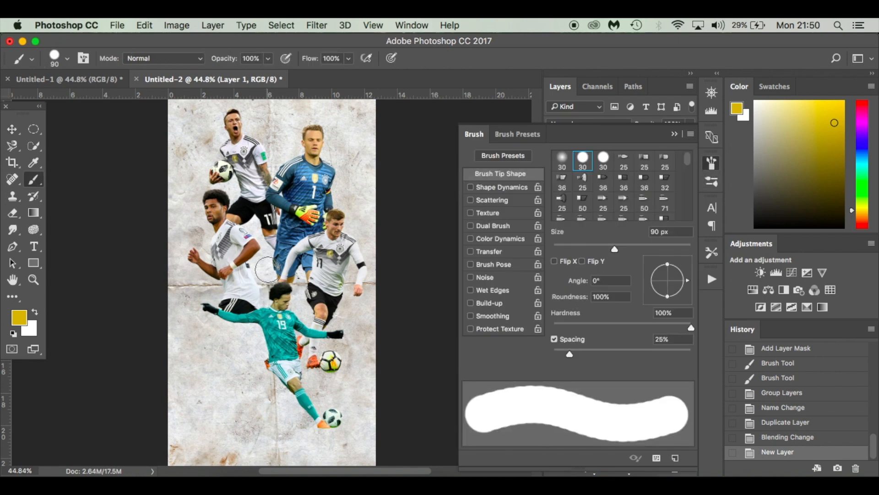
pyautogui.click(691, 135)
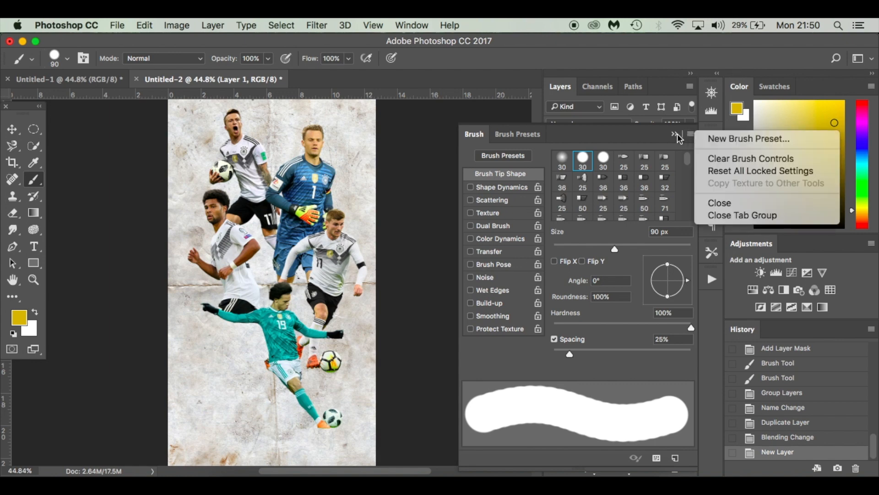
pyautogui.click(652, 138)
pyautogui.click(522, 135)
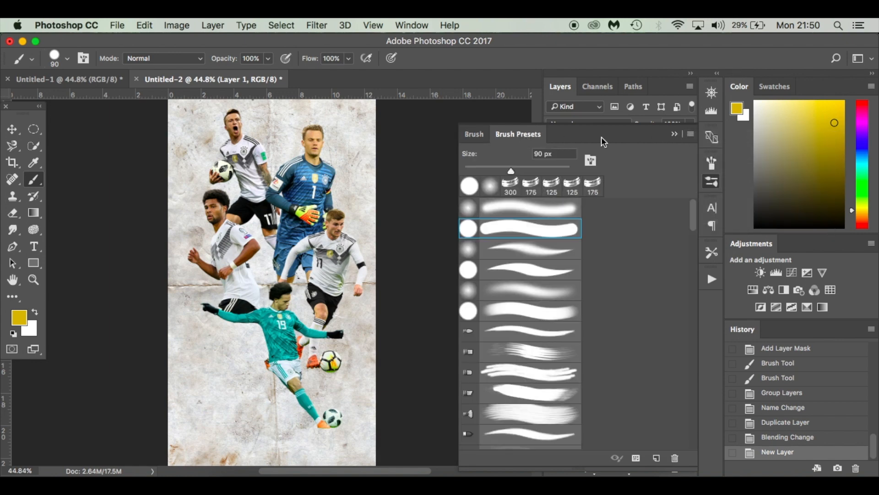
pyautogui.click(691, 134)
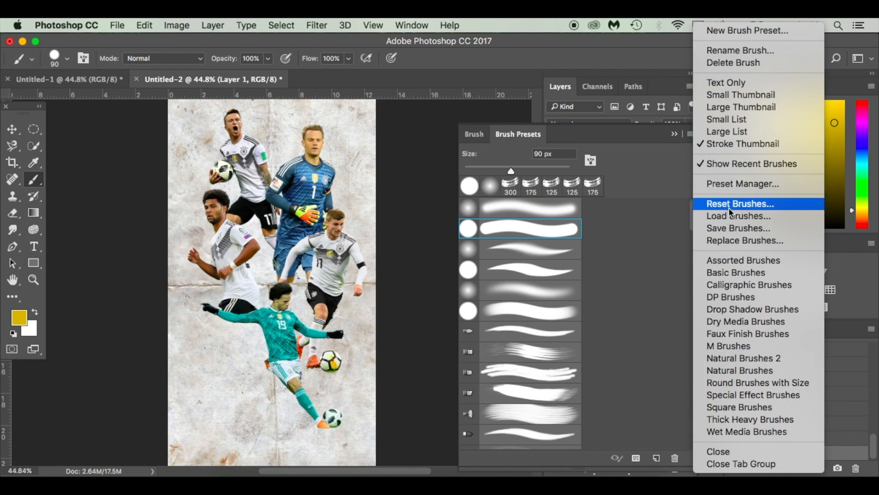
pyautogui.click(745, 220)
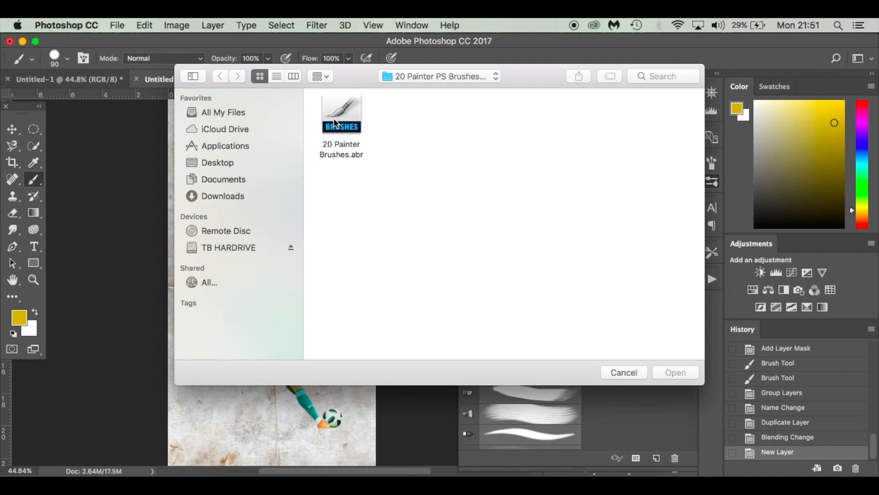
pyautogui.click(631, 372)
# Step: Reset the brush presets, replacing the current brushes with the default set
pyautogui.click(691, 134)
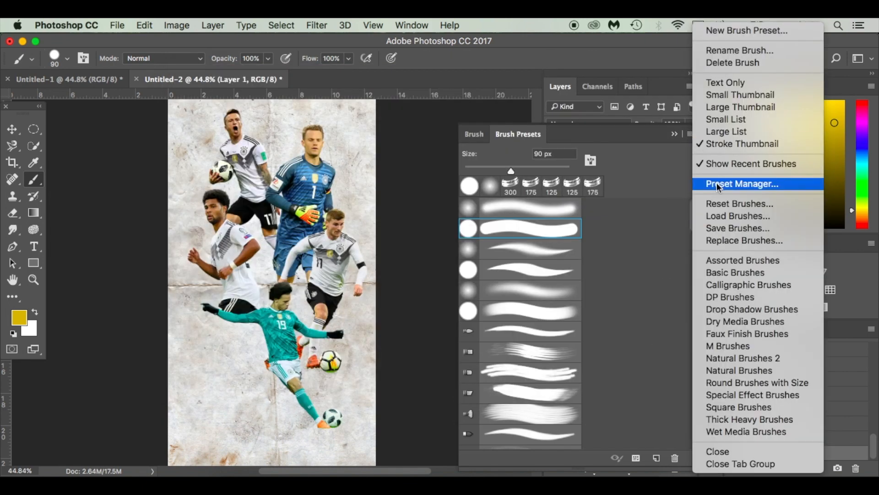
pyautogui.click(743, 203)
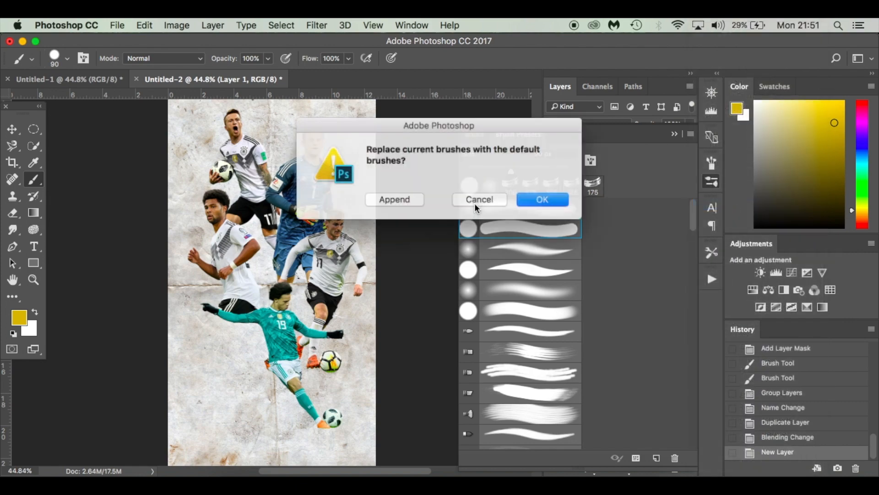
pyautogui.click(527, 200)
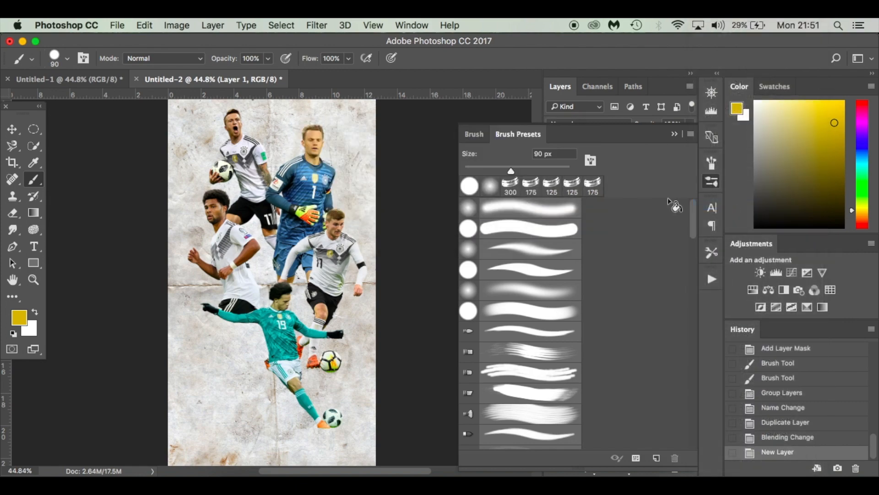
# Step: Load the brush set 20 Painter Brushes.abr into the brush presets
pyautogui.click(691, 136)
pyautogui.click(690, 135)
pyautogui.click(689, 134)
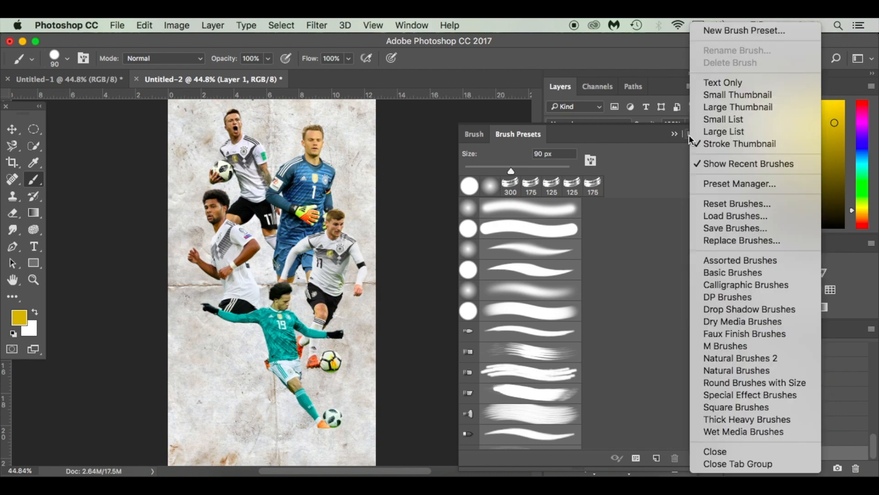
pyautogui.click(730, 215)
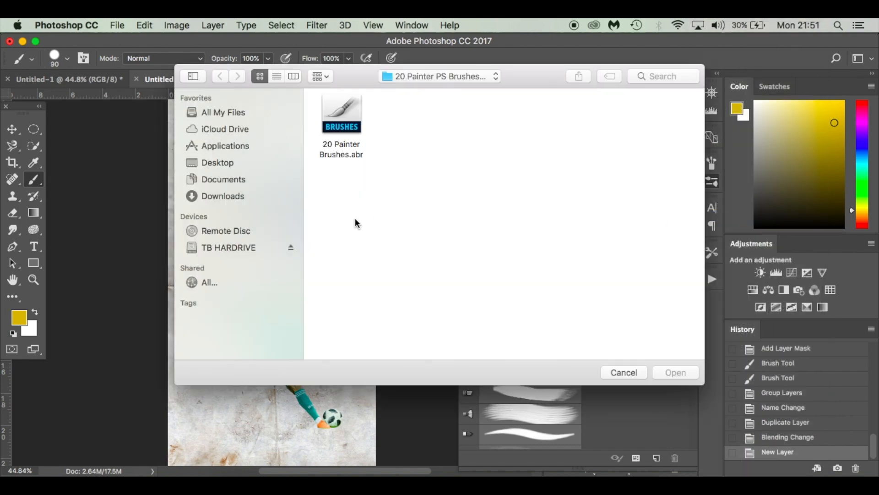
pyautogui.click(348, 114)
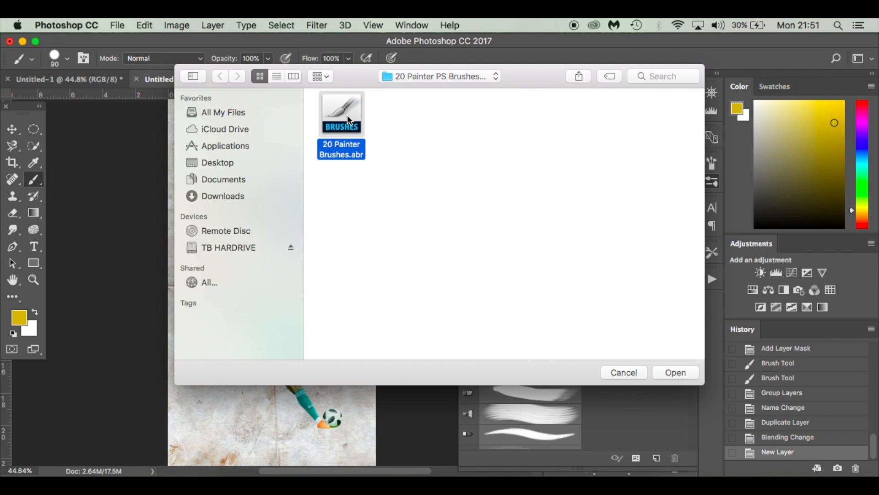
pyautogui.click(668, 375)
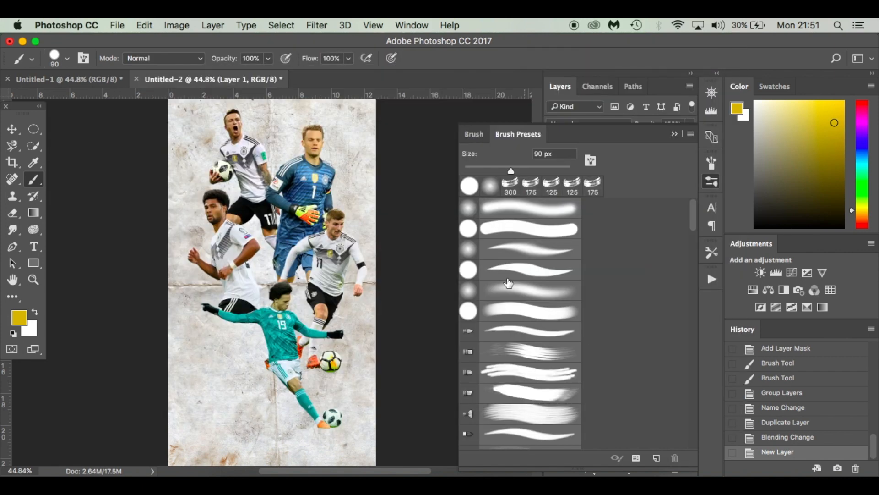
# Step: Look through the brush presets for the 2500 px painter brushes from the loaded set
pyautogui.scroll(-10, 515, 334)
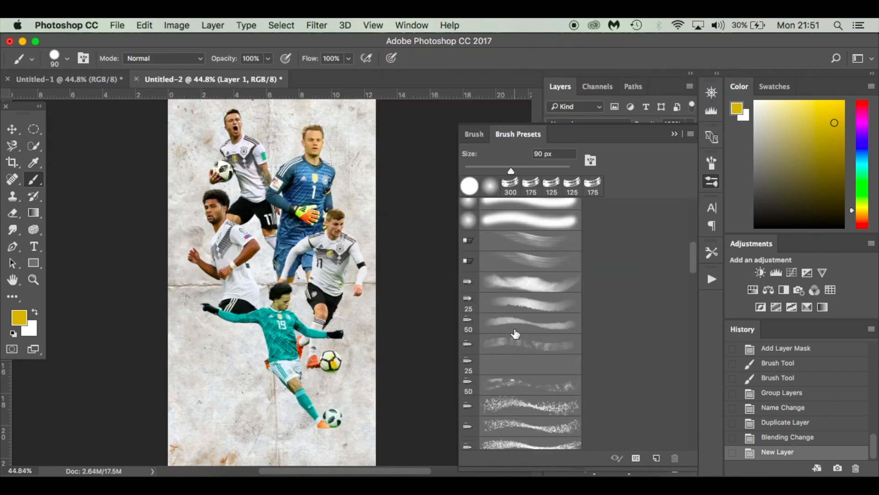
pyautogui.scroll(-15, 515, 333)
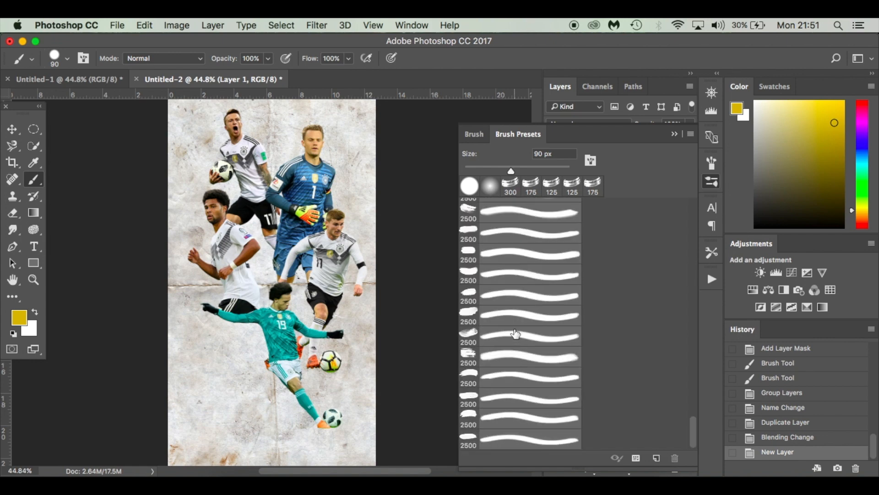
pyautogui.scroll(5, 515, 333)
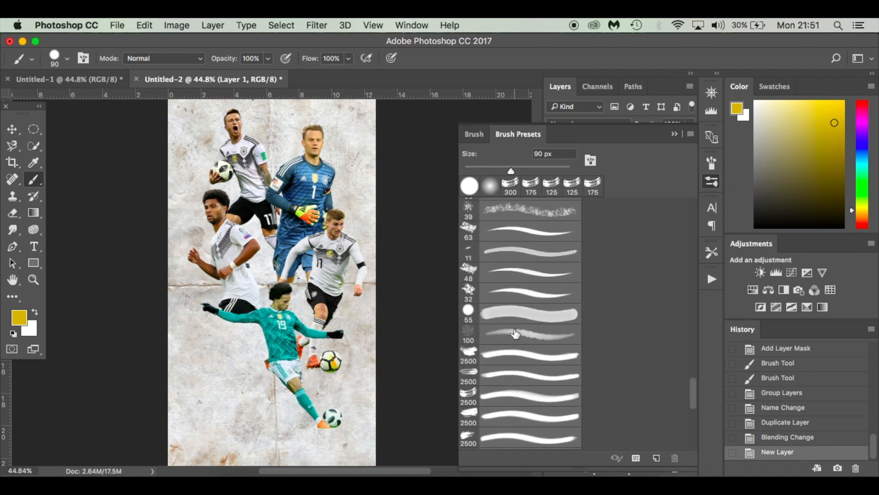
pyautogui.click(515, 333)
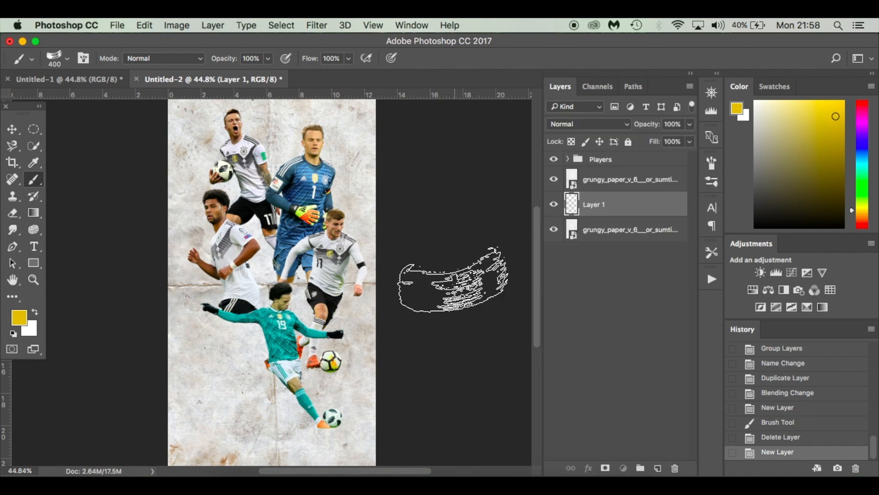
pyautogui.rightClick(448, 284)
pyautogui.click(395, 271)
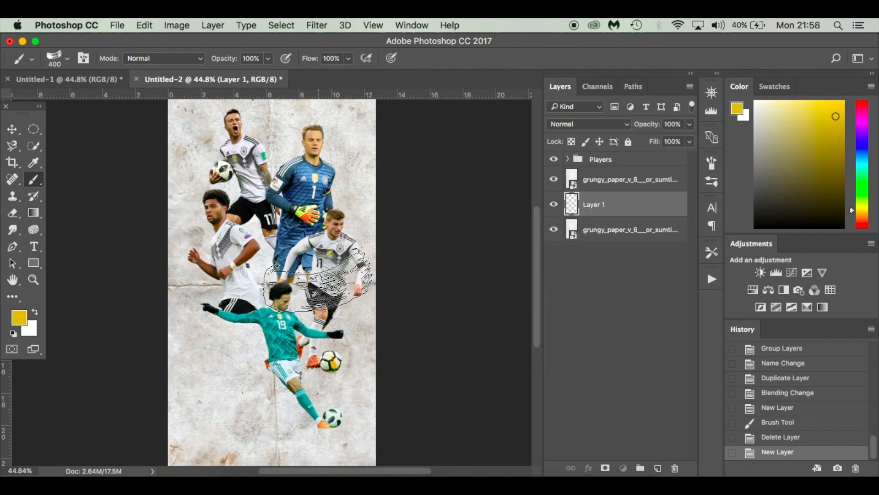
pyautogui.rightClick(320, 280)
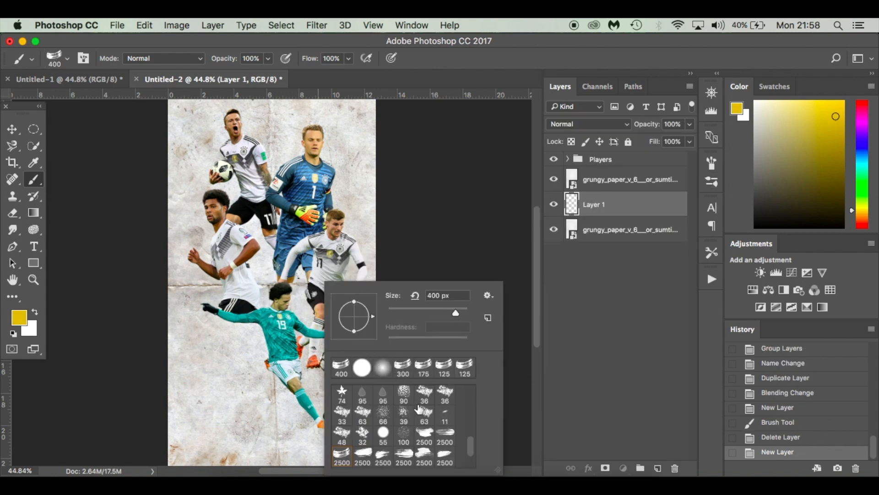
pyautogui.scroll(3, 420, 409)
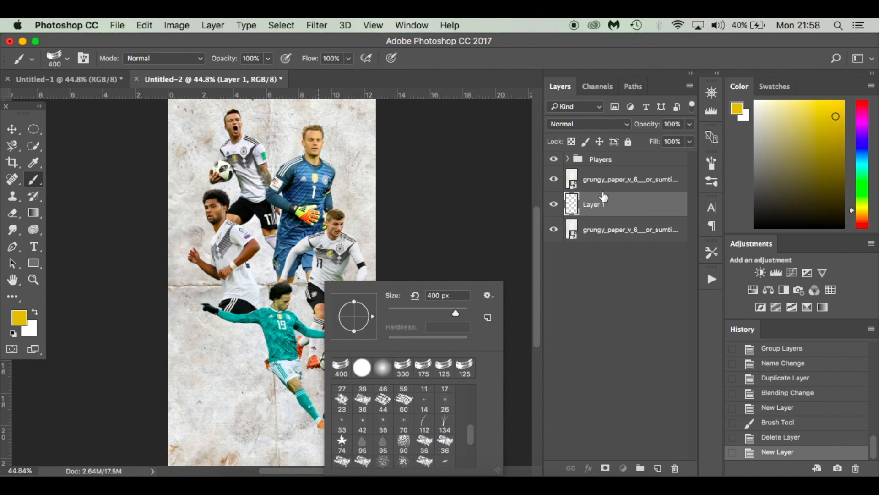
# Step: Try out a speckled 2500 px painter brush preset and reduce its size to 1300 px
pyautogui.click(711, 164)
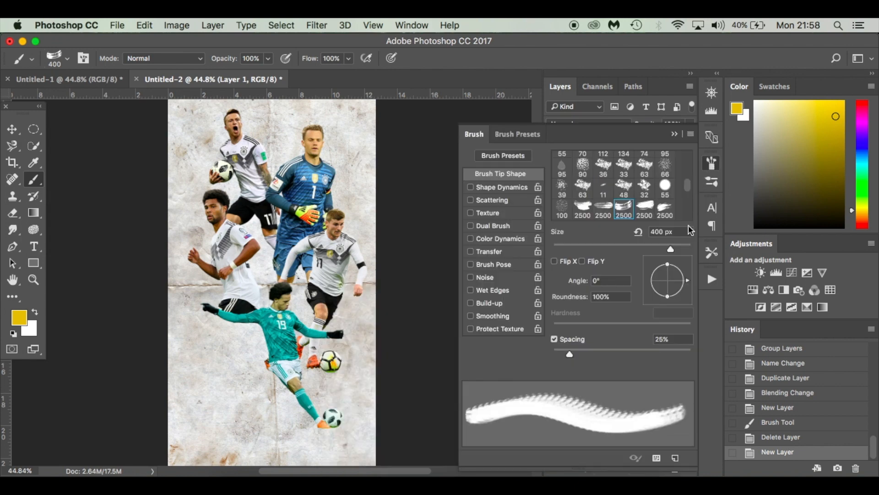
pyautogui.click(712, 181)
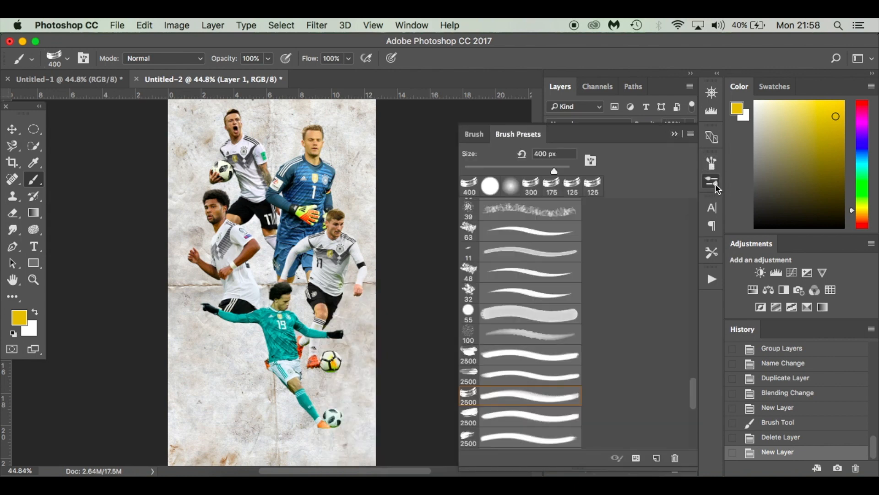
pyautogui.scroll(-5, 507, 382)
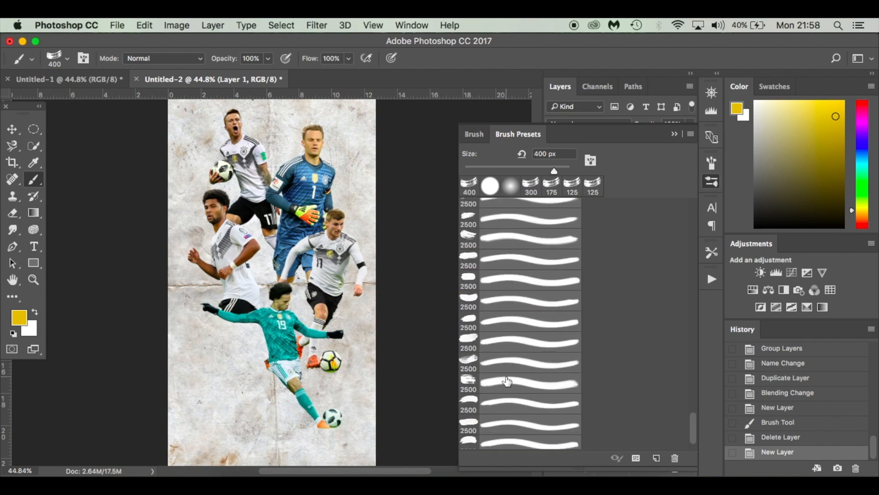
pyautogui.click(506, 365)
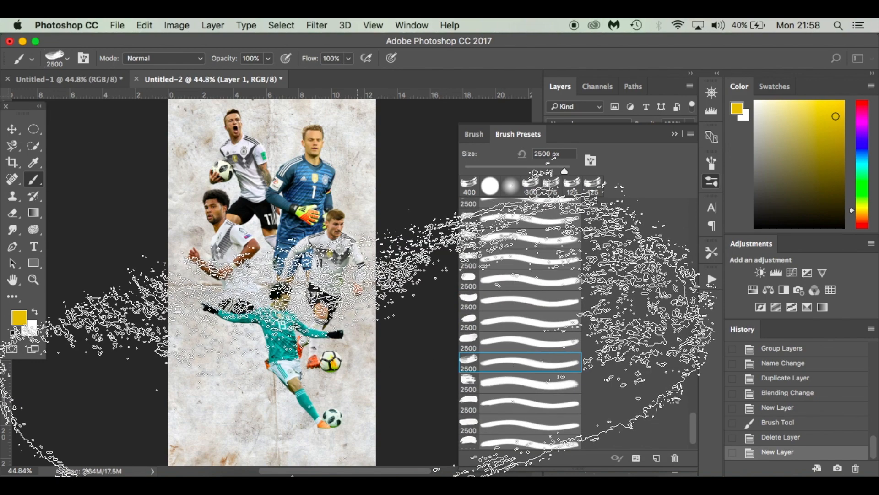
pyautogui.press('[')
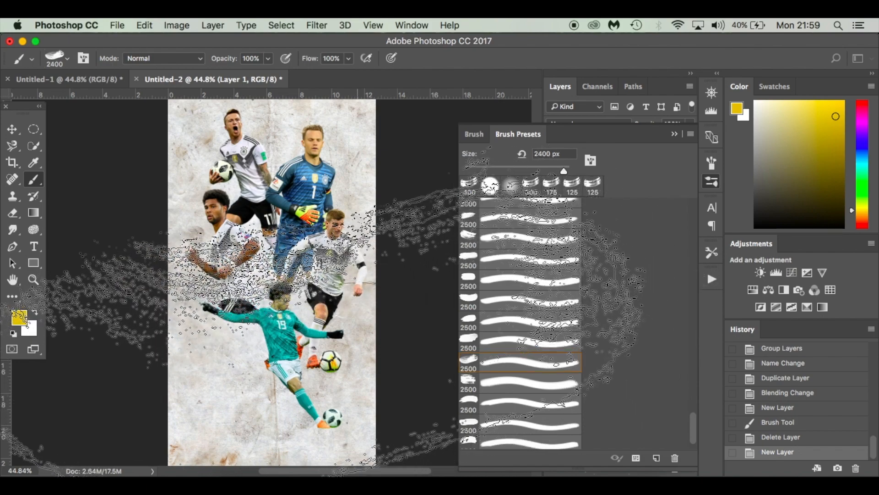
pyautogui.press('[')
pyautogui.press('[')
pyautogui.press('[')
pyautogui.press('[')
pyautogui.press('[')
pyautogui.press('[')
pyautogui.press('[')
pyautogui.press('[')
pyautogui.press('[')
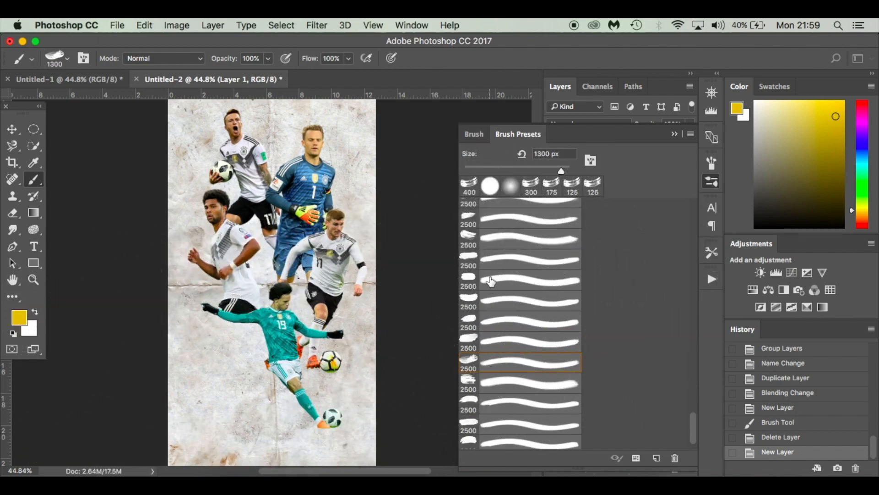
# Step: Select the curved, streaky 2500 px painter brush preset and set its size to 600 px
pyautogui.scroll(3, 472, 243)
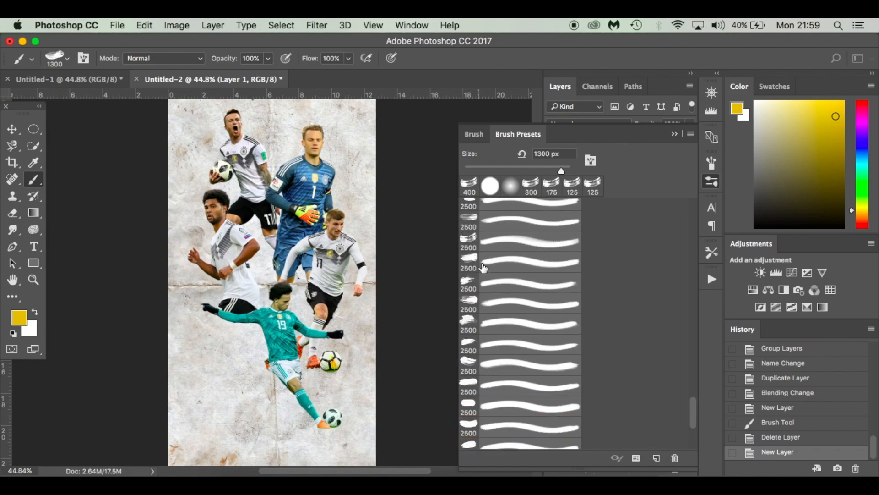
pyautogui.click(470, 237)
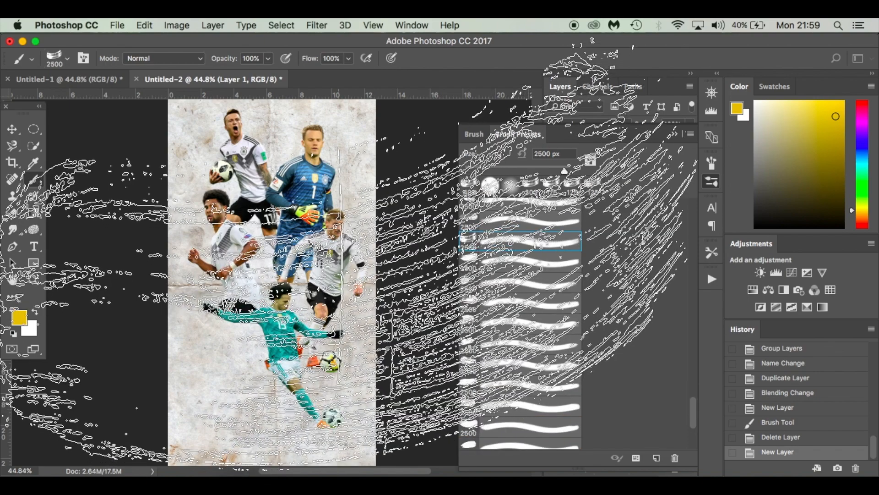
pyautogui.press('[')
pyautogui.press('[')
pyautogui.press('[')
pyautogui.press('[')
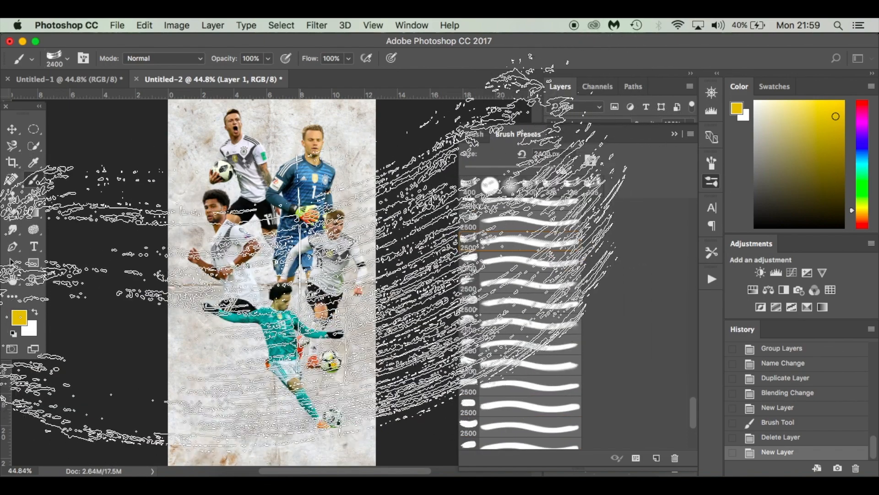
pyautogui.press('[')
pyautogui.press('[')
pyautogui.press('[')
pyautogui.press('[')
pyautogui.press('[')
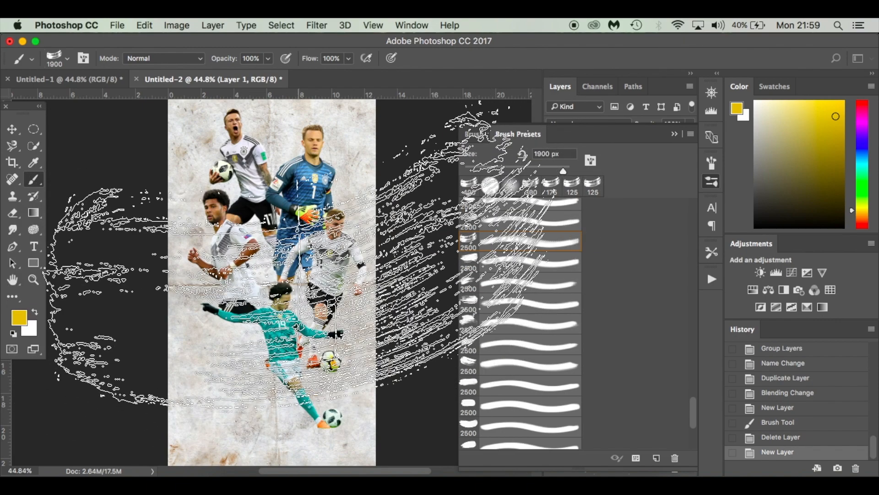
pyautogui.press('[')
pyautogui.press('[')
pyautogui.press('[')
pyautogui.press('[')
pyautogui.press('[')
pyautogui.press('[')
pyautogui.press('[')
pyautogui.press('[')
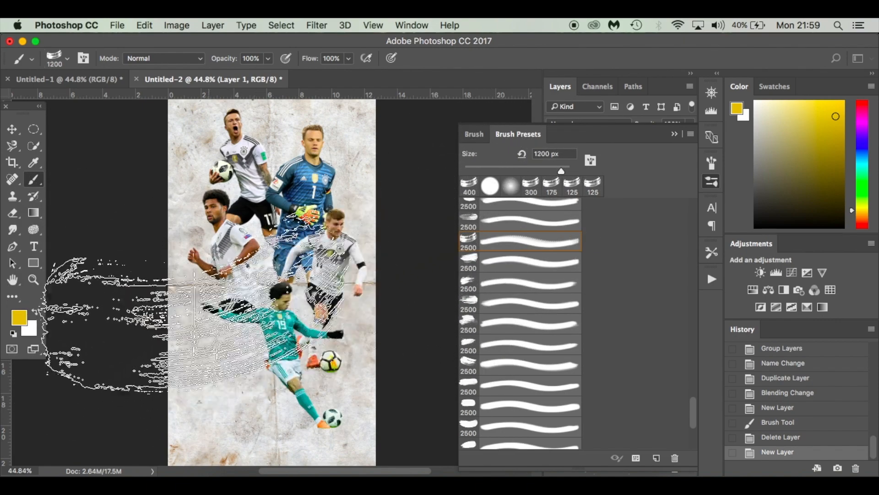
pyautogui.press('[')
pyautogui.press('[')
pyautogui.press('[')
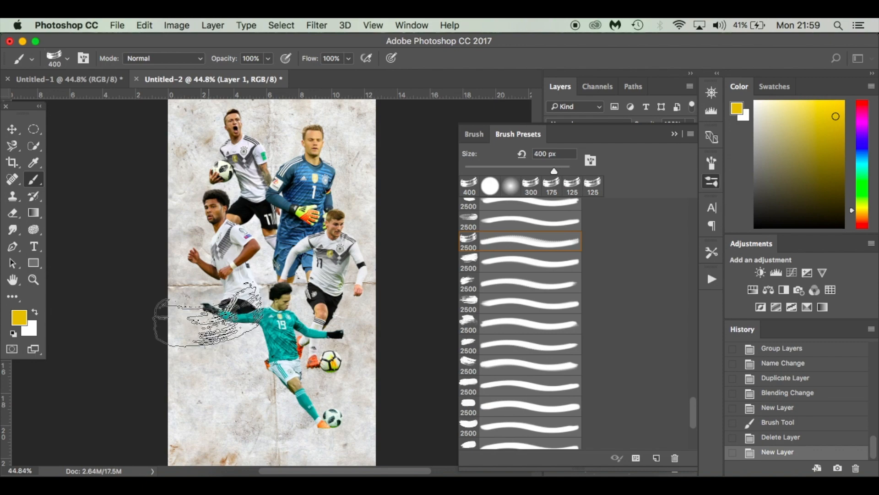
pyautogui.click(673, 136)
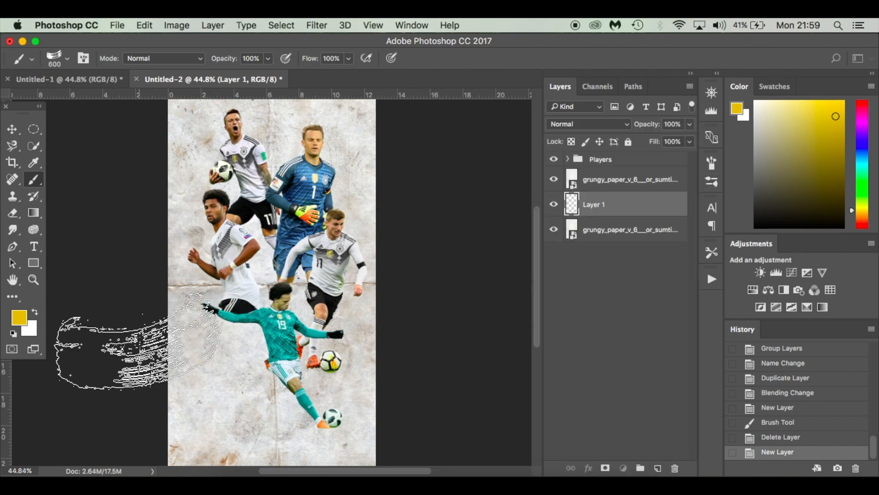
# Step: Set the foreground colour to golden yellow #e5c117 and reduce the painter brush size to 400 px
pyautogui.click(20, 318)
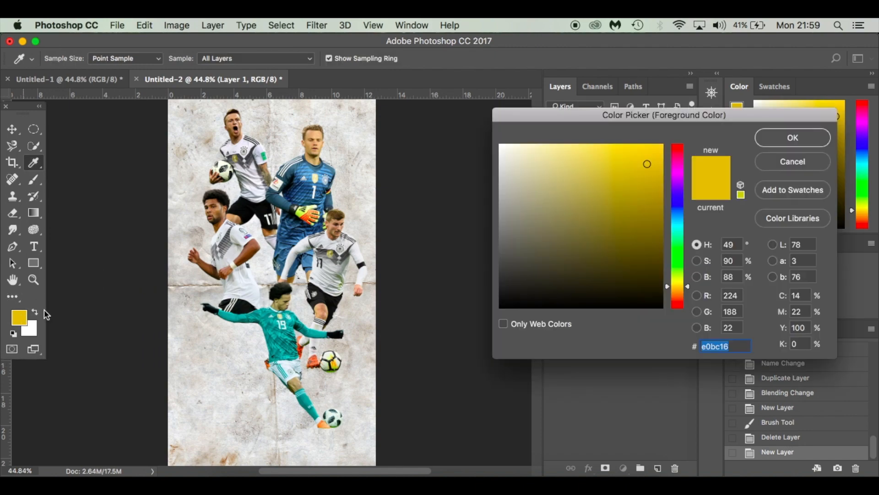
pyautogui.moveTo(649, 164); pyautogui.dragTo(647, 161)
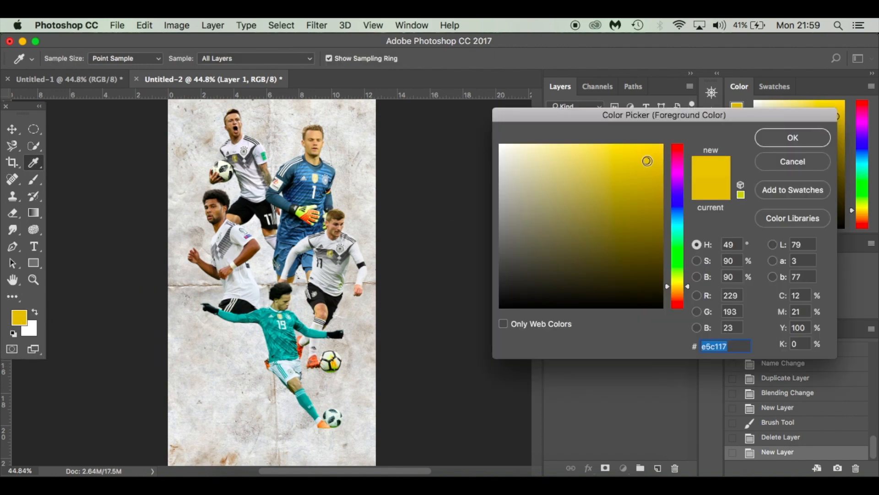
pyautogui.press('Return')
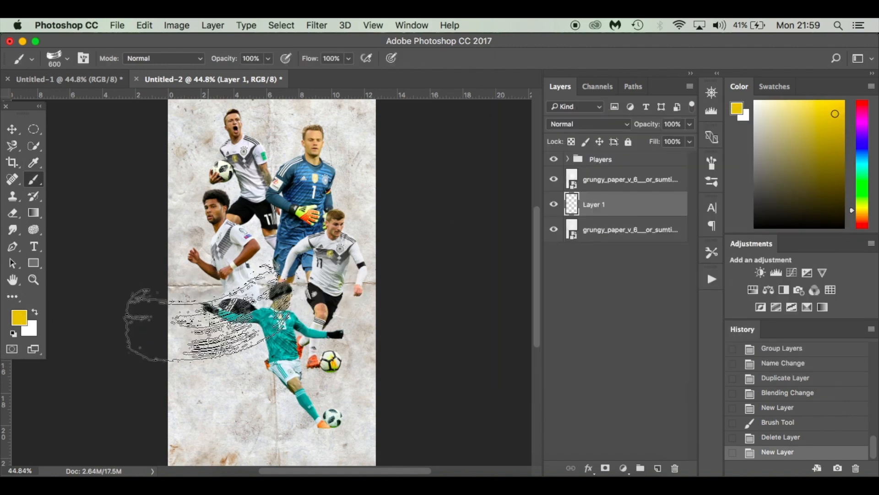
pyautogui.press('[')
pyautogui.press('[')
# Step: Try a horizontal golden brush stroke across Layer 1 behind the player in green, inspect it up close and undo it
pyautogui.moveTo(193, 329)
pyautogui.mouseDown()
pyautogui.moveTo(321, 315)
pyautogui.moveTo(432, 314)
pyautogui.mouseUp()
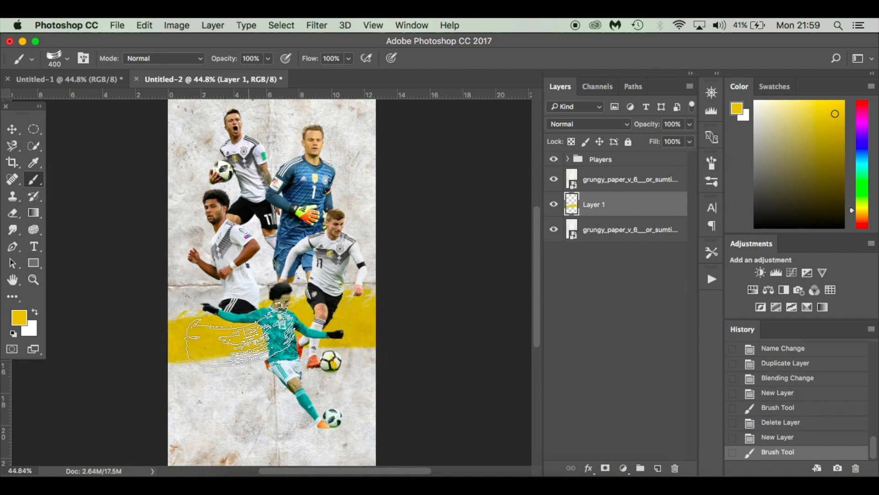
pyautogui.scroll(5, 157, 338)
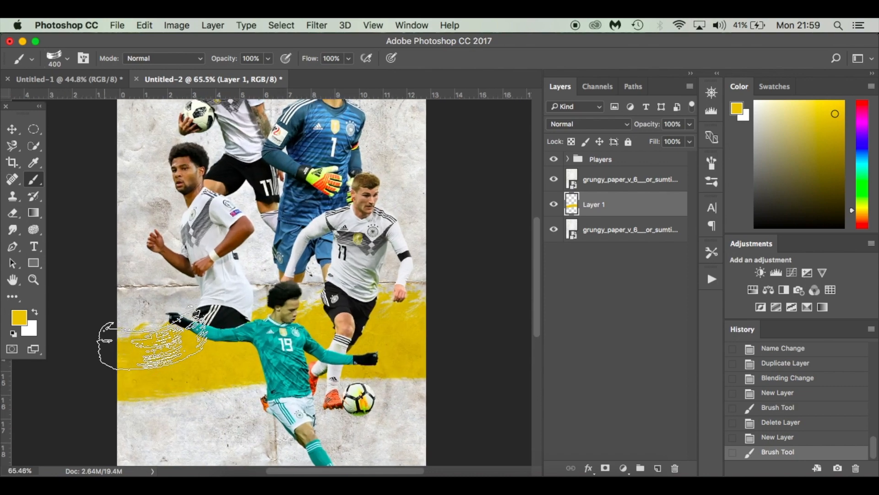
pyautogui.scroll(-3, 155, 336)
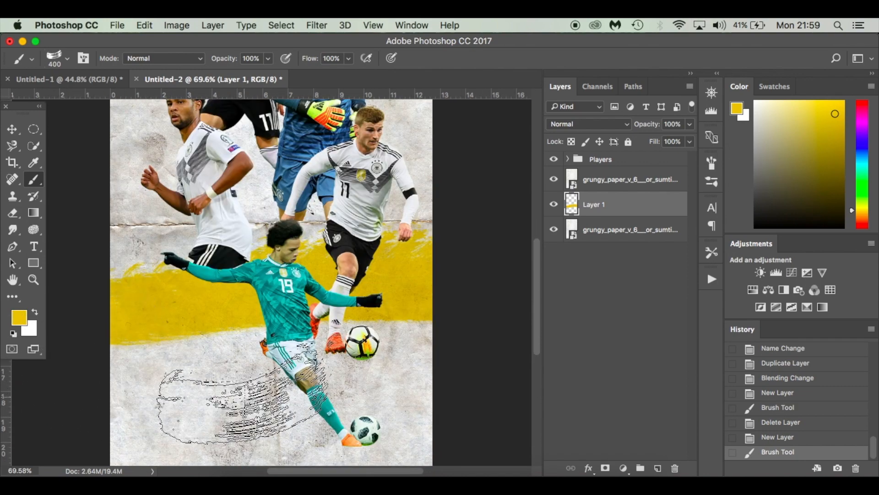
pyautogui.hotkey('ctrl', 'z')
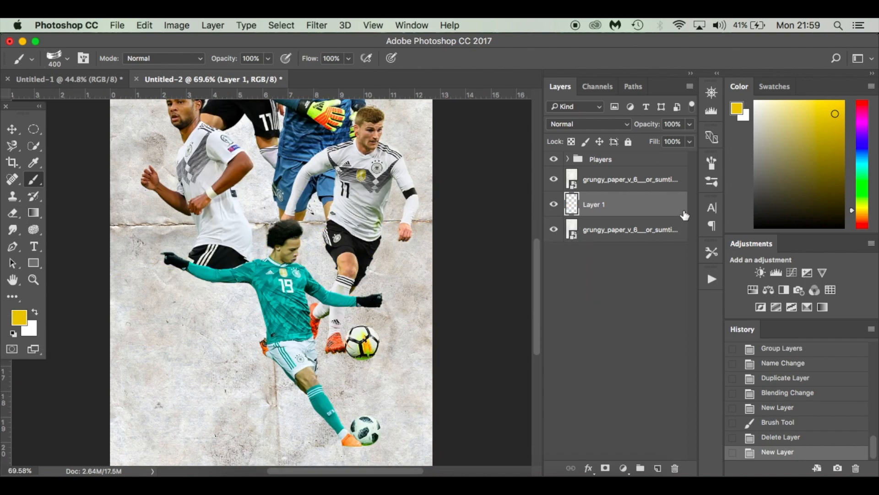
# Step: Set the painter brush tip angle to 180°, and try a golden stroke across the paper and undo it
pyautogui.click(712, 182)
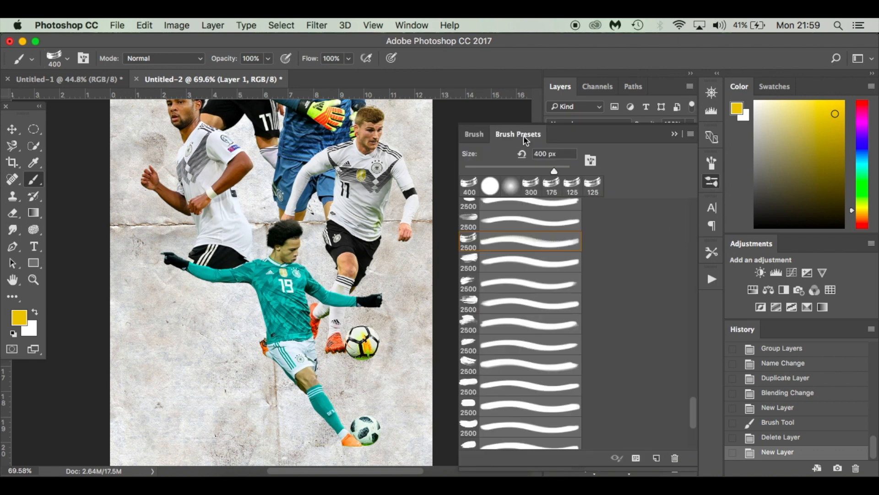
pyautogui.click(474, 133)
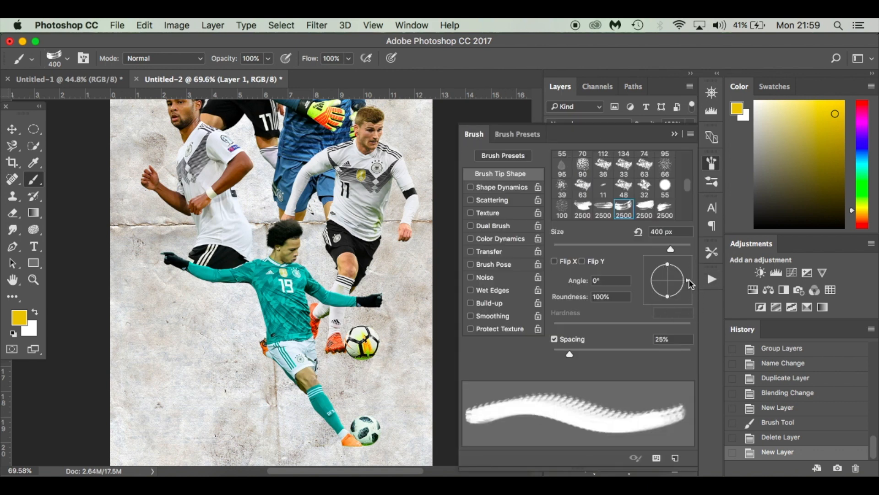
pyautogui.moveTo(689, 279)
pyautogui.mouseDown()
pyautogui.moveTo(667, 297)
pyautogui.moveTo(652, 280)
pyautogui.mouseUp()
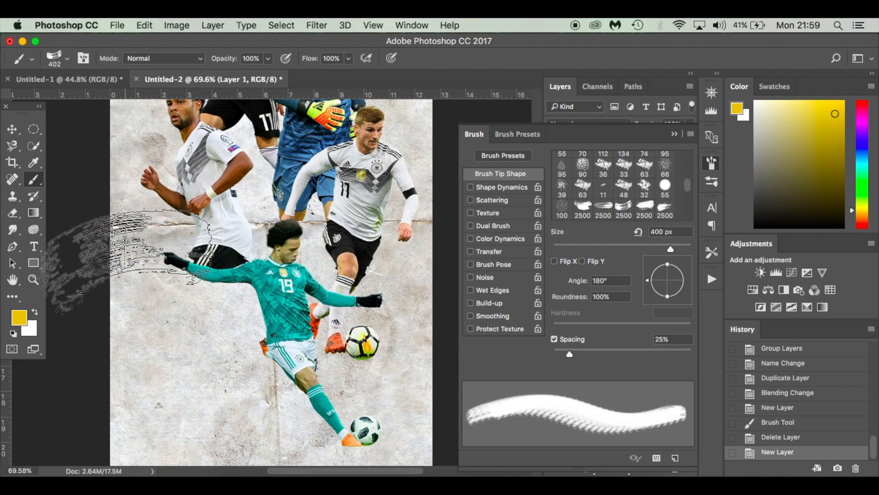
pyautogui.moveTo(74, 297); pyautogui.dragTo(529, 303)
pyautogui.press('super+z')
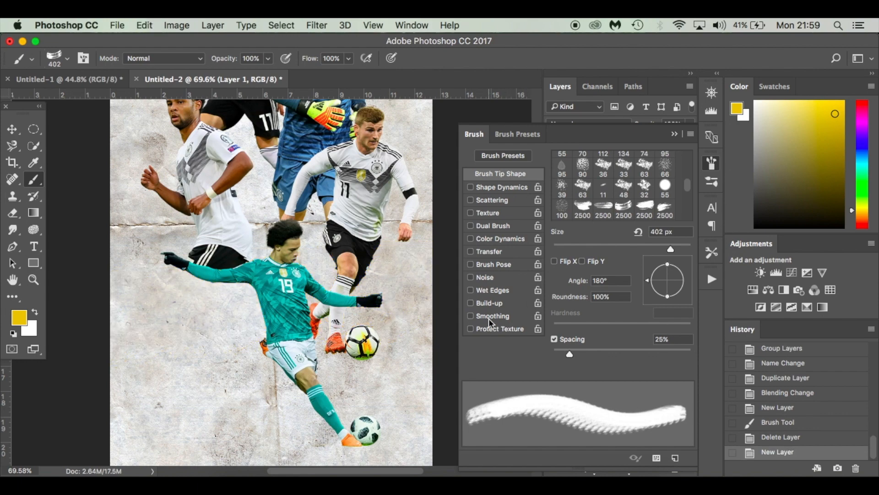
# Step: Try a golden brush stroke across the full width of the paper on Layer 1 and undo it
pyautogui.scroll(-5, 413, 337)
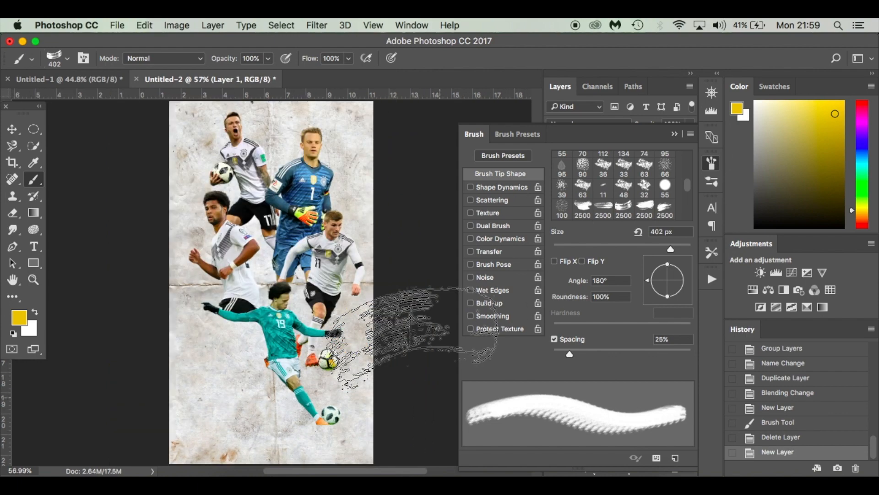
pyautogui.moveTo(419, 321); pyautogui.dragTo(175, 334)
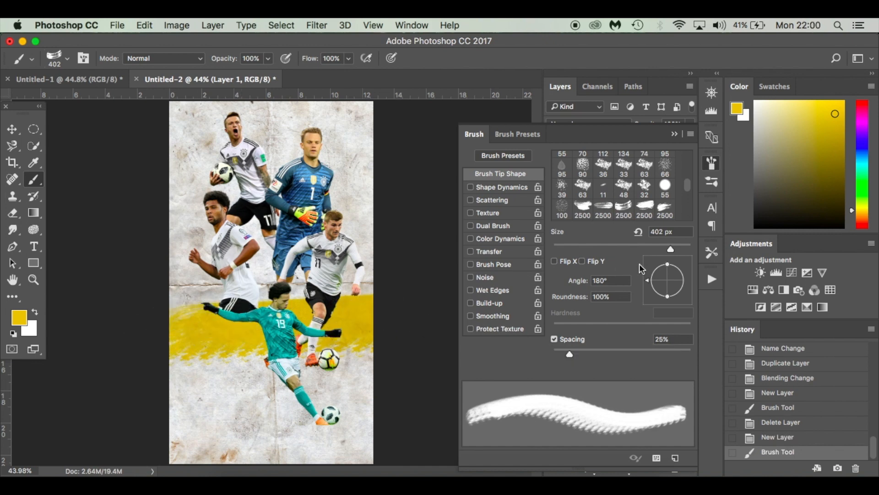
pyautogui.press('super+z')
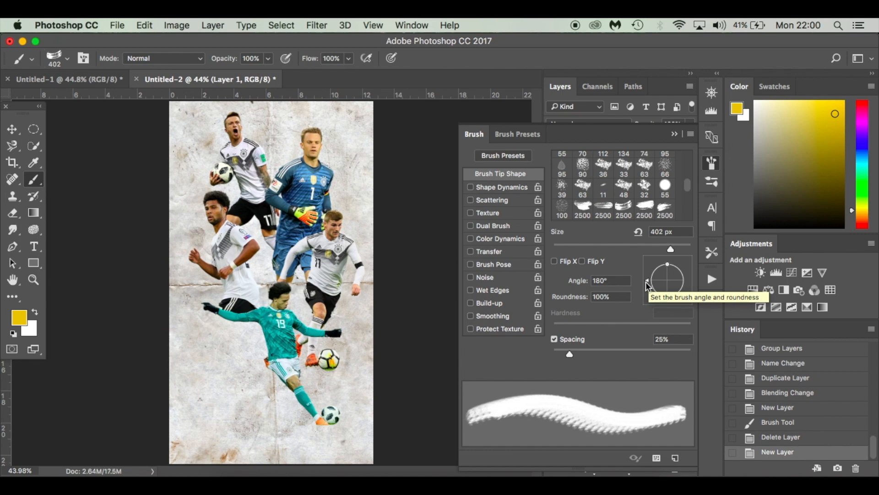
# Step: Set the brush tip angle to 2° and paint a horizontal golden stroke across Layer 1 behind the player in green
pyautogui.moveTo(646, 283)
pyautogui.mouseDown()
pyautogui.moveTo(672, 258)
pyautogui.moveTo(688, 283)
pyautogui.mouseUp()
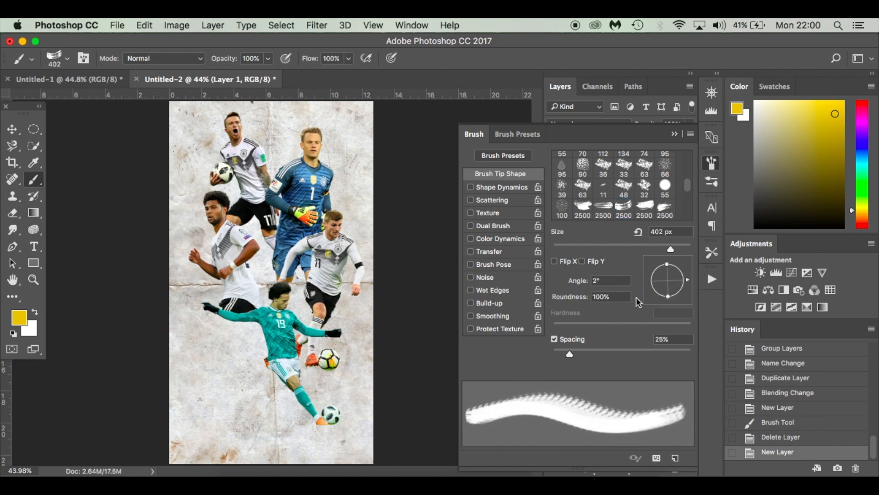
pyautogui.moveTo(126, 326); pyautogui.dragTo(420, 320)
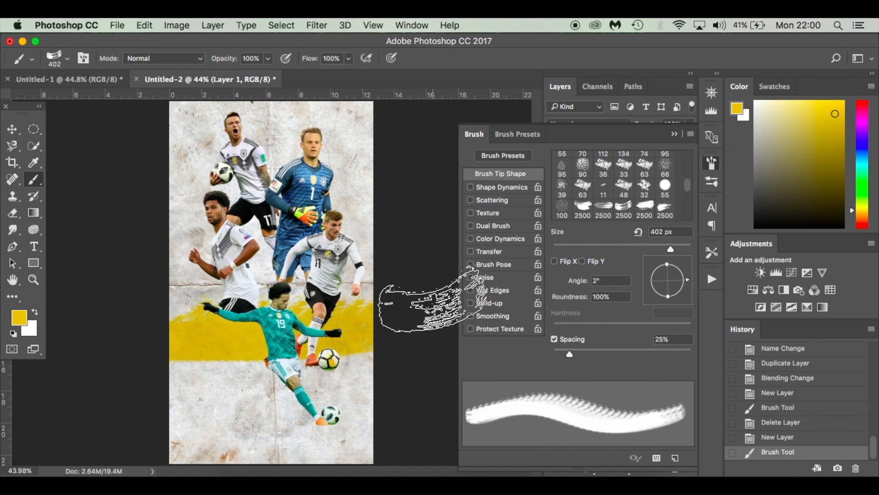
pyautogui.click(674, 134)
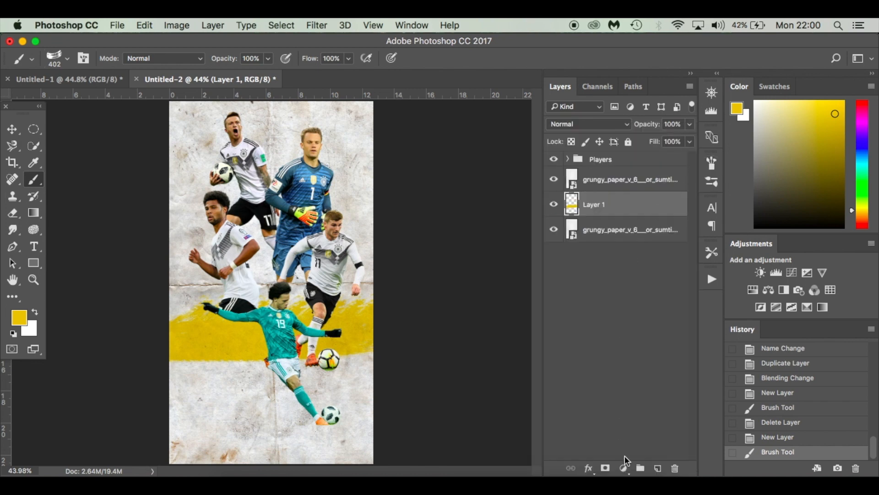
# Step: Add a new layer above Layer 1 and paint a red #e51717 stroke across the paper just above the golden band
pyautogui.click(659, 469)
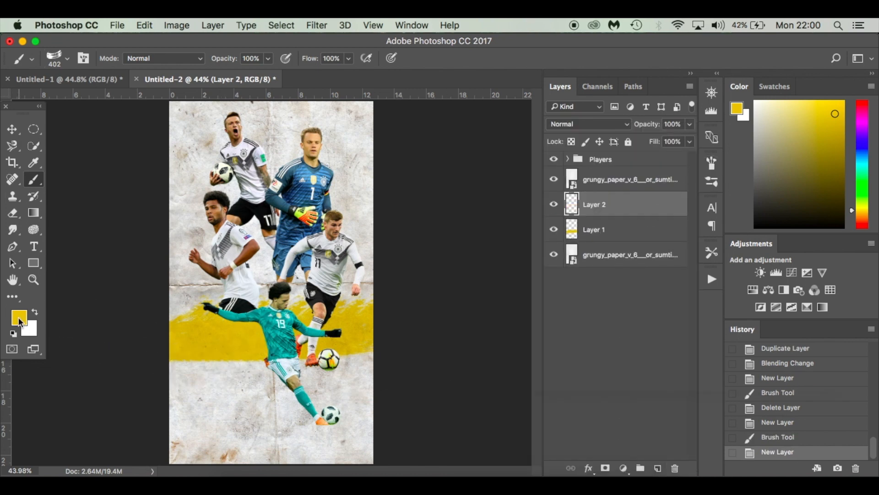
pyautogui.click(20, 318)
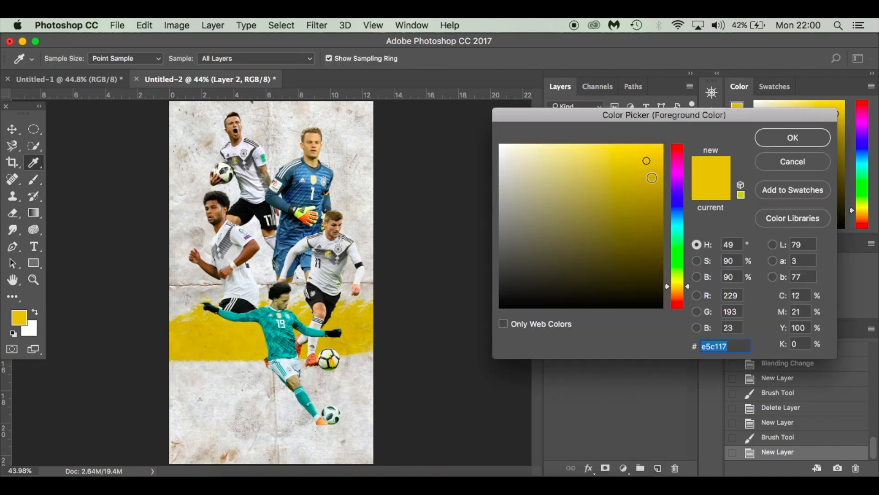
pyautogui.click(680, 307)
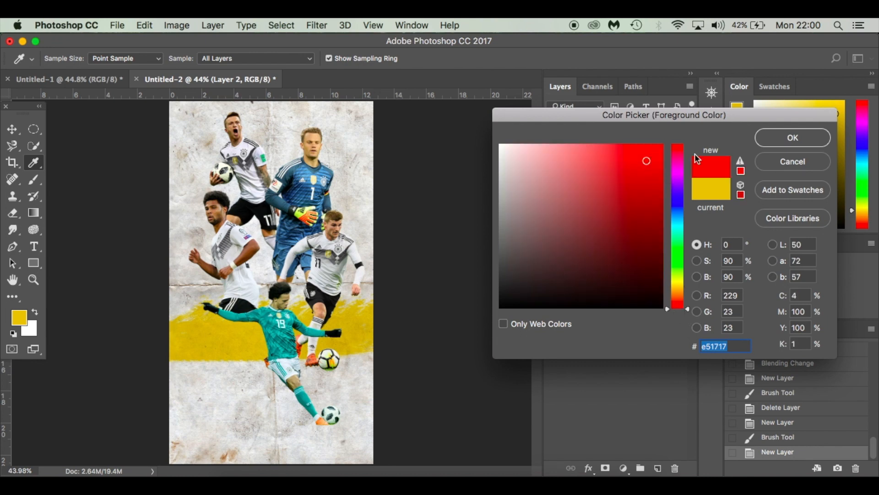
pyautogui.click(770, 145)
pyautogui.moveTo(179, 287)
pyautogui.mouseDown()
pyautogui.moveTo(329, 269)
pyautogui.moveTo(422, 266)
pyautogui.mouseUp()
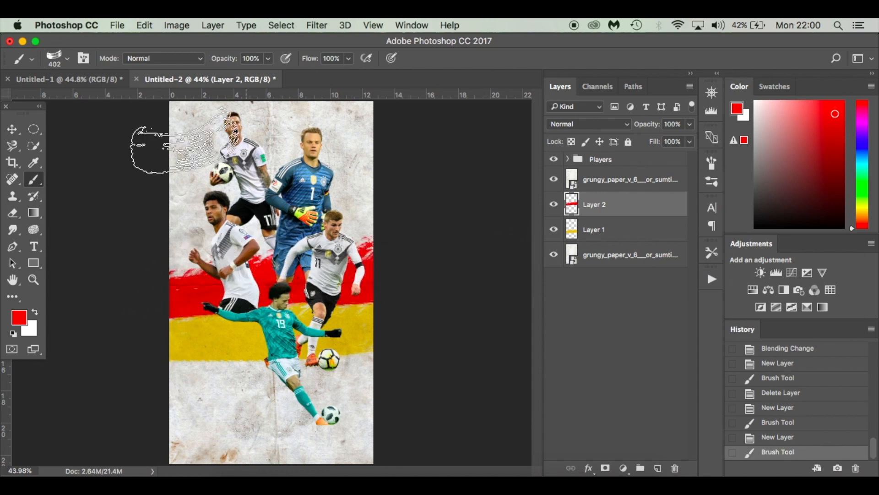
# Step: After checking the finished poster in Untitled-1, add a new layer above Layer 2 and set the foreground colour to near-black #040404
pyautogui.click(104, 81)
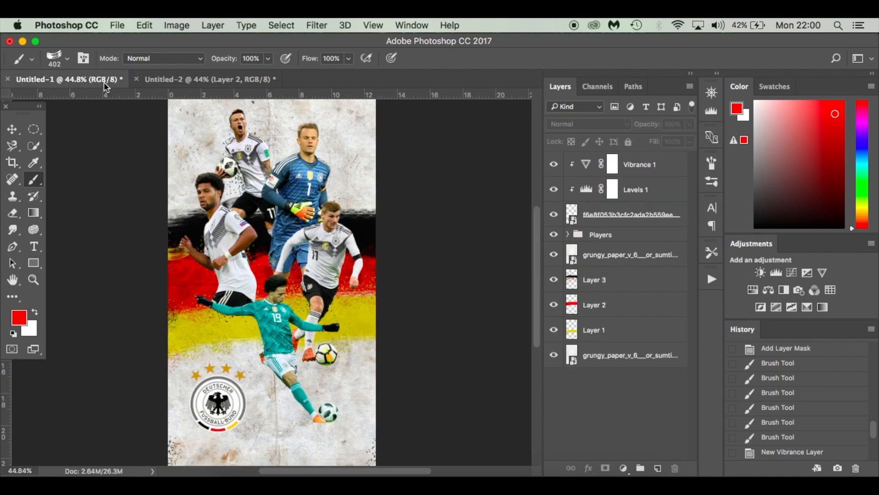
pyautogui.click(207, 79)
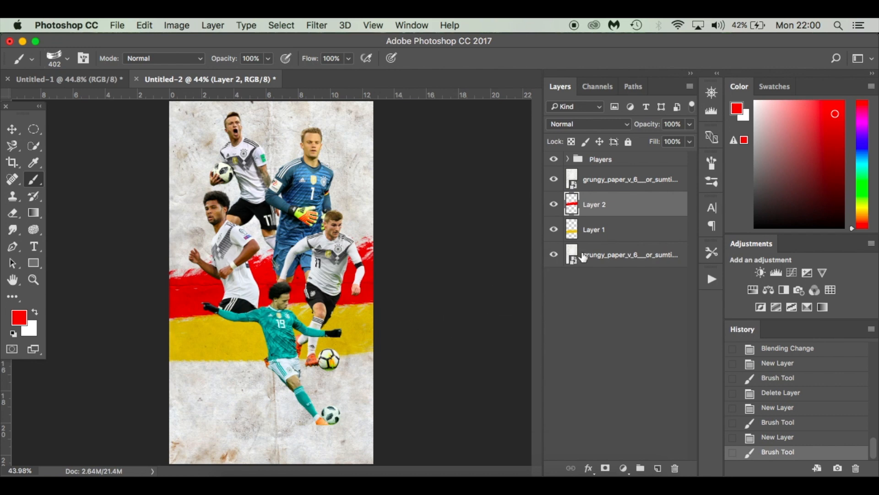
pyautogui.click(659, 468)
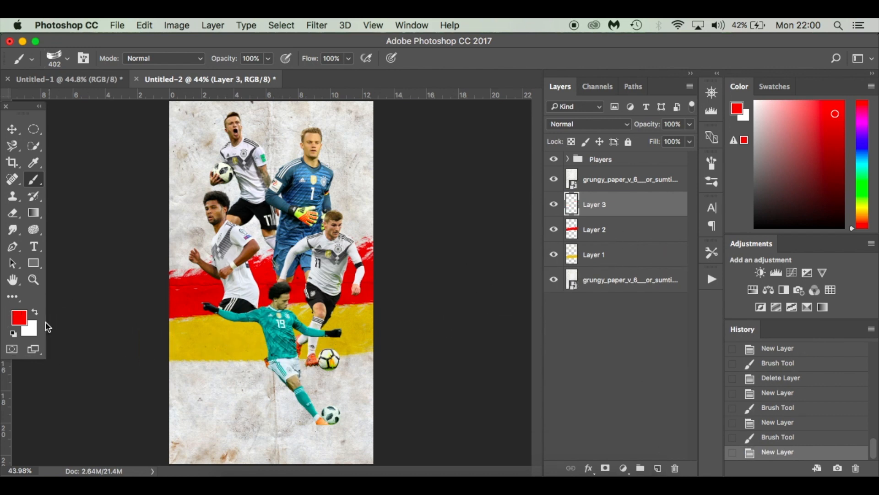
pyautogui.click(16, 320)
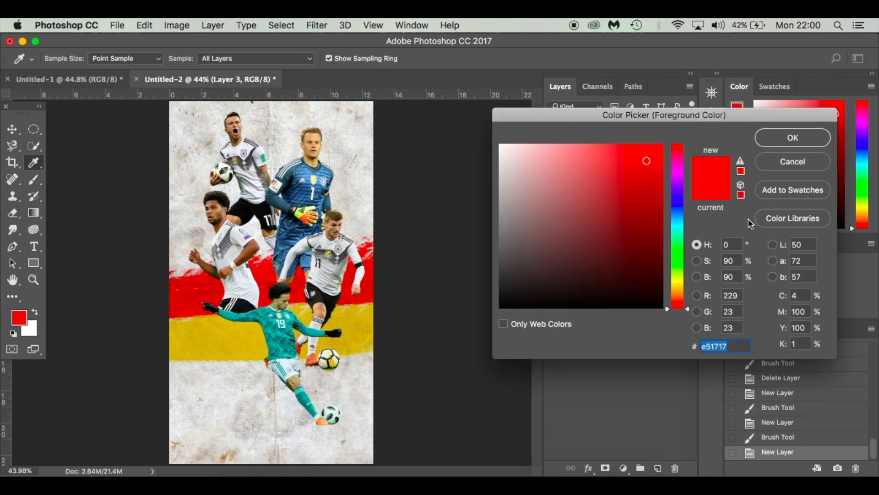
pyautogui.click(502, 306)
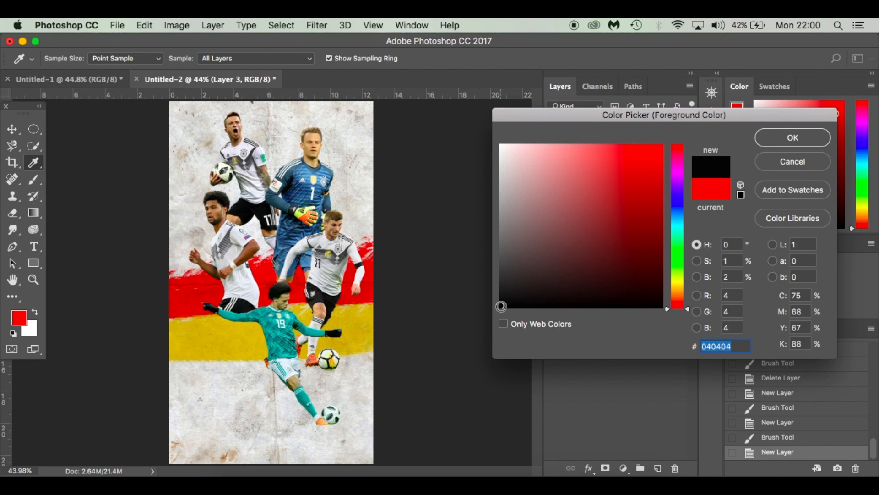
pyautogui.click(800, 144)
# Step: Try a black stroke above the red band and undo it, and try and undo another with the brush tip angle at 180°
pyautogui.moveTo(185, 250)
pyautogui.mouseDown()
pyautogui.moveTo(366, 226)
pyautogui.moveTo(442, 234)
pyautogui.mouseUp()
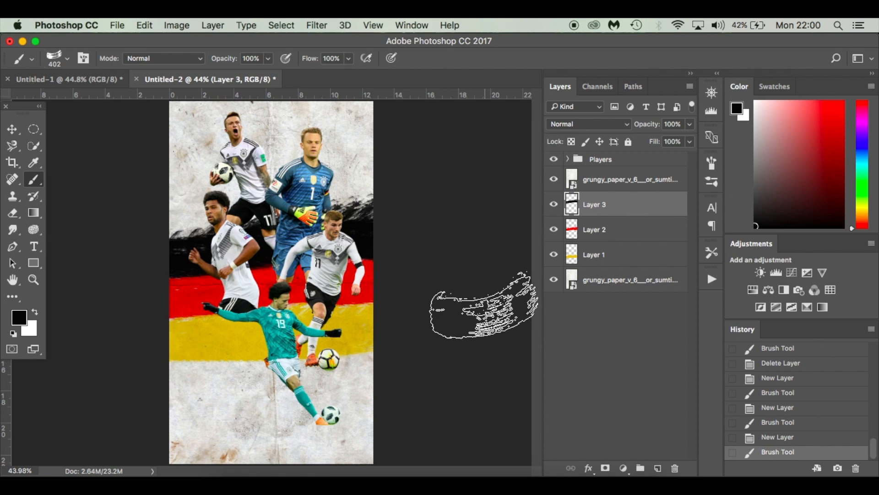
pyautogui.hotkey('ctrl', 'z')
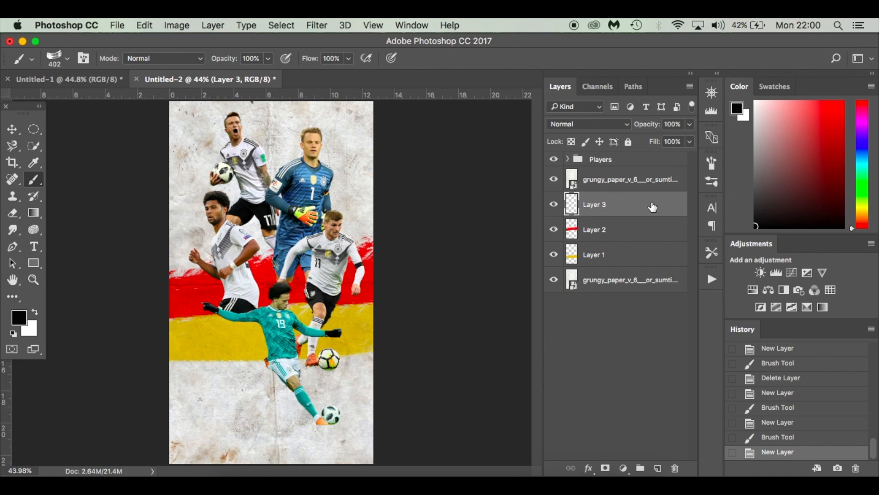
pyautogui.click(712, 185)
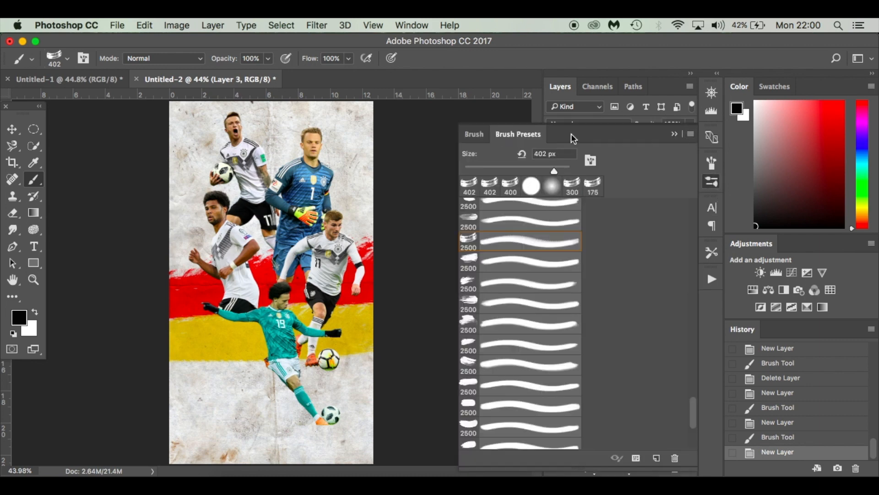
pyautogui.click(474, 134)
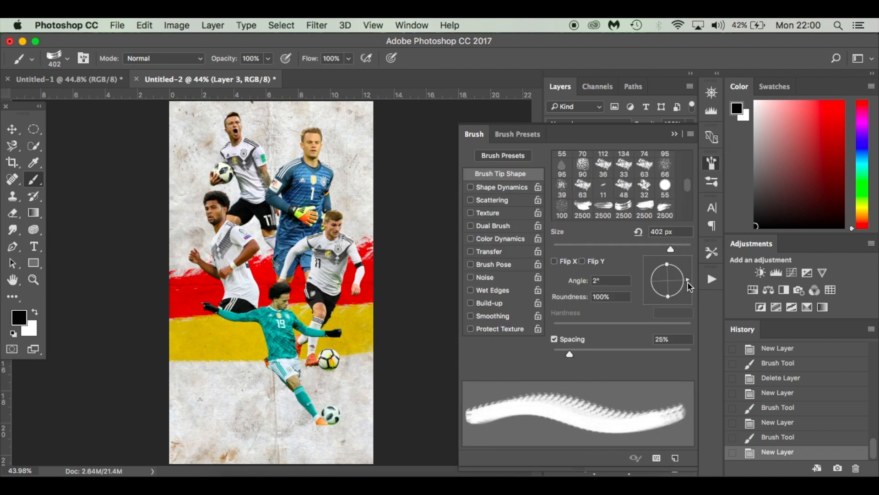
pyautogui.moveTo(687, 281)
pyautogui.mouseDown()
pyautogui.moveTo(672, 268)
pyautogui.moveTo(650, 271)
pyautogui.moveTo(647, 283)
pyautogui.mouseUp()
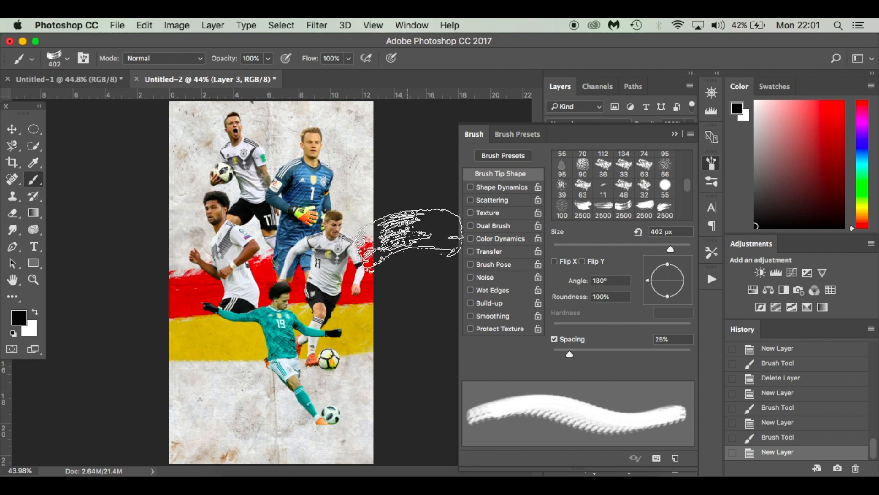
pyautogui.moveTo(115, 271)
pyautogui.mouseDown()
pyautogui.moveTo(261, 244)
pyautogui.moveTo(412, 238)
pyautogui.mouseUp()
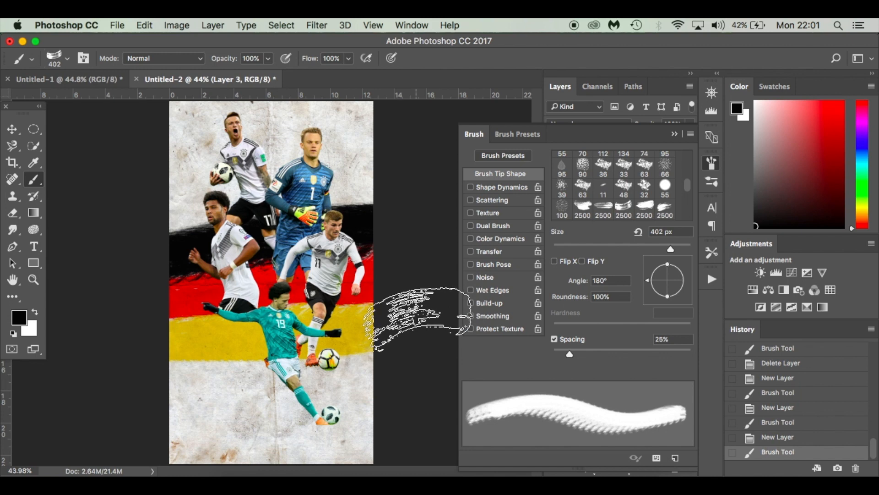
pyautogui.press('super+z')
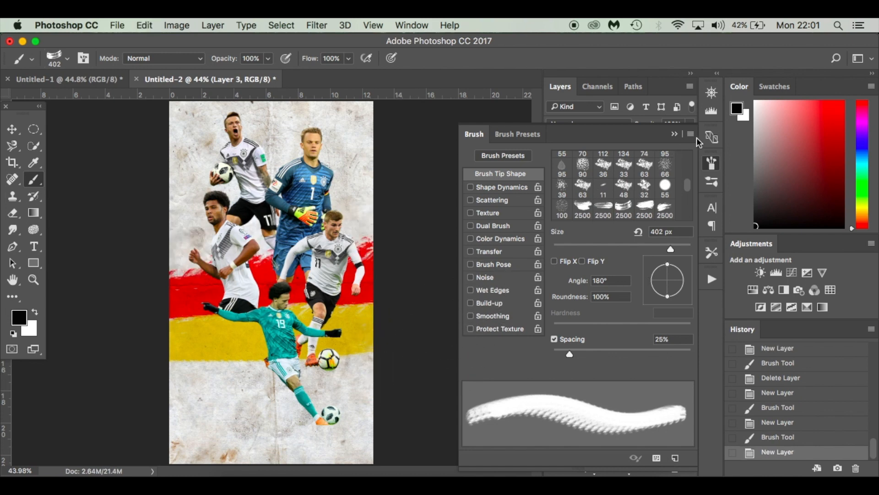
# Step: Select the straight, streaky 2500 px painter brush preset, reduce it to 400 px, and paint a black stroke above the red band on Layer 3
pyautogui.click(517, 135)
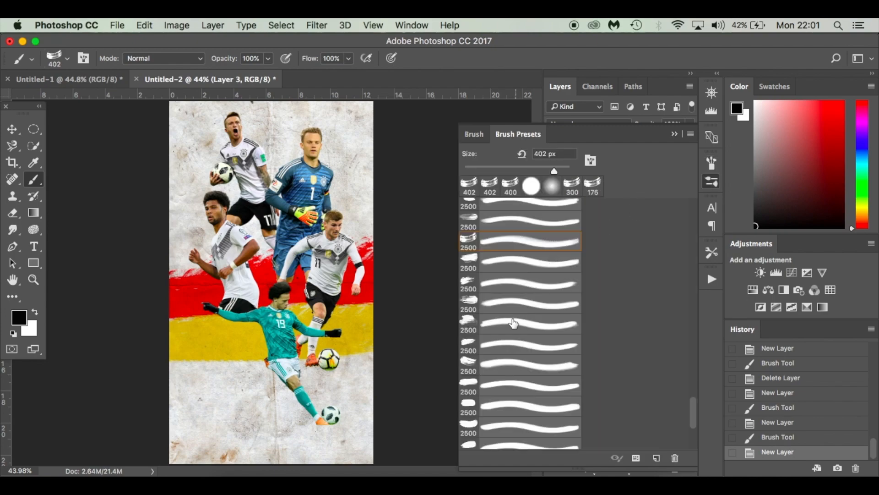
pyautogui.click(526, 303)
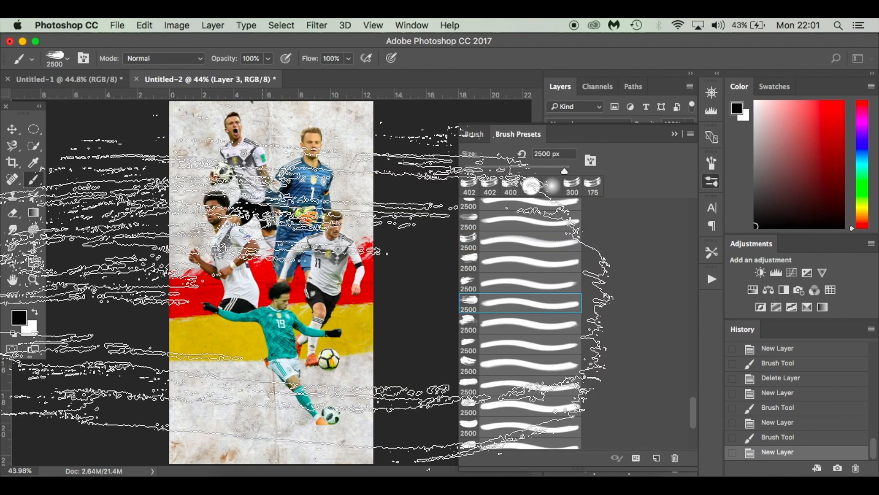
pyautogui.press('[')
pyautogui.press('[')
pyautogui.press('[')
pyautogui.press('[')
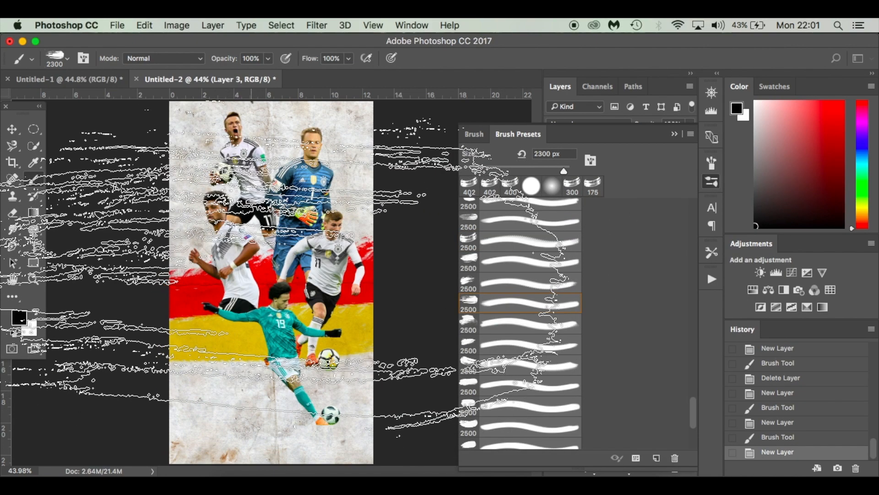
pyautogui.press('[')
pyautogui.press('[')
pyautogui.press('[')
pyautogui.press('[')
pyautogui.press('[')
pyautogui.press('[')
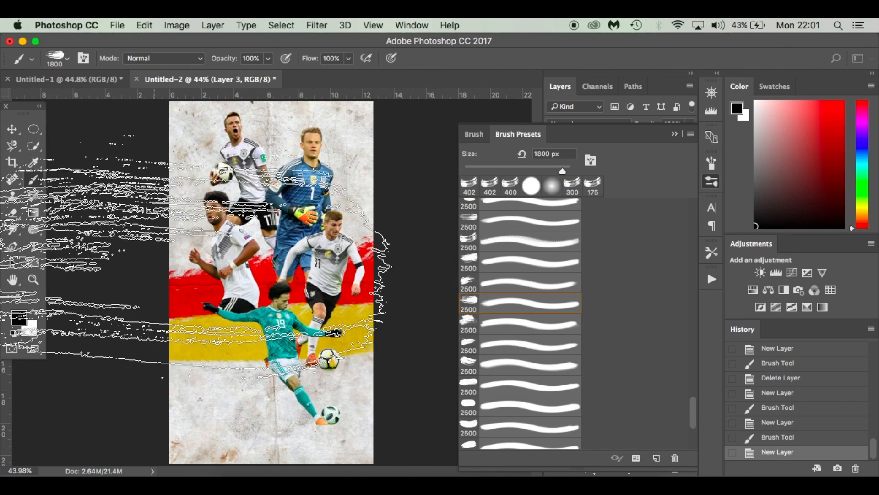
pyautogui.press('[')
pyautogui.press('[')
pyautogui.press('[')
pyautogui.press('[')
pyautogui.press('[')
pyautogui.press('[')
pyautogui.press('[')
pyautogui.press('[')
pyautogui.press('[')
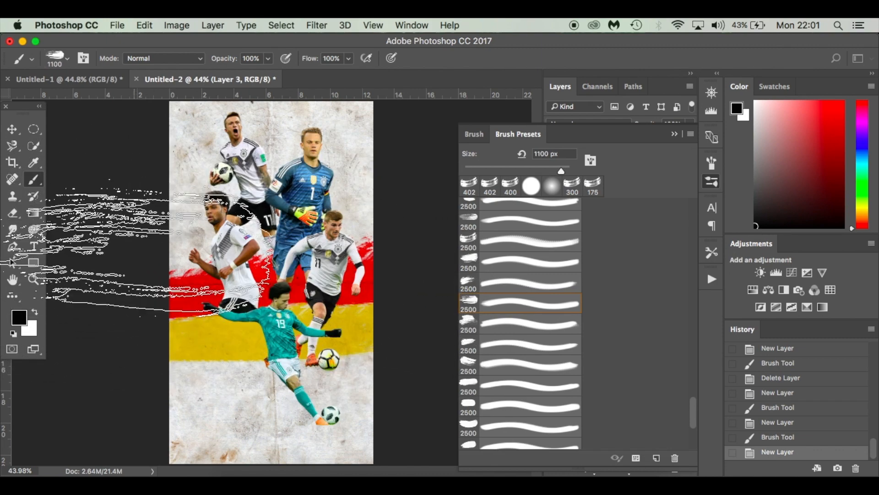
pyautogui.press('[')
pyautogui.press('[')
pyautogui.press('[')
pyautogui.press('[')
pyautogui.press('[')
pyautogui.press('[')
pyautogui.press('[')
pyautogui.press('[')
pyautogui.press('[')
pyautogui.press('[')
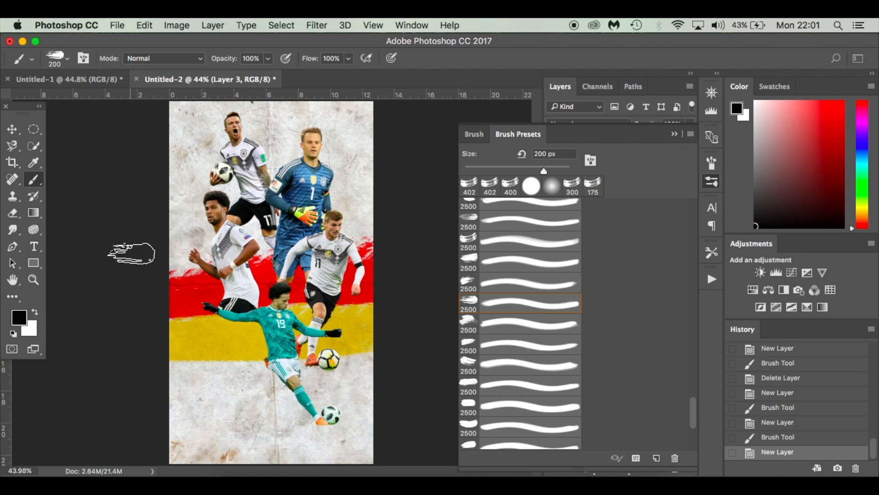
pyautogui.press(']')
pyautogui.press(']')
pyautogui.press(']')
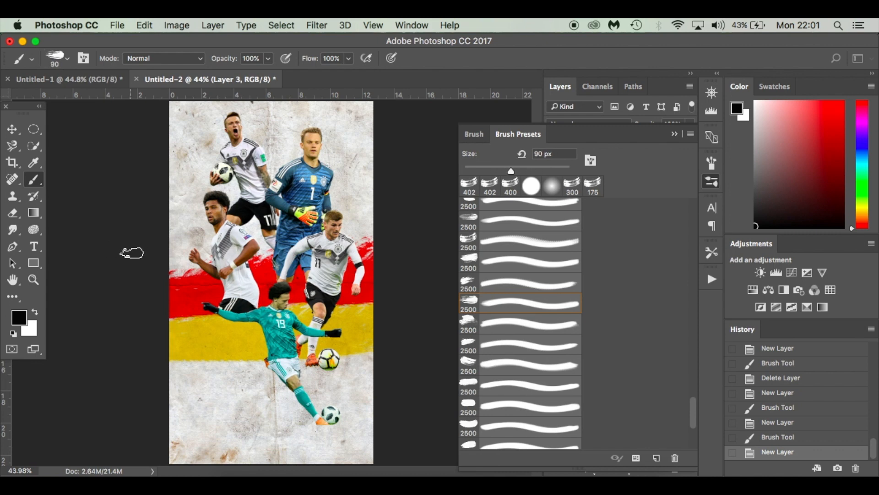
pyautogui.press(']')
pyautogui.press(']')
pyautogui.press(']')
pyautogui.press(']')
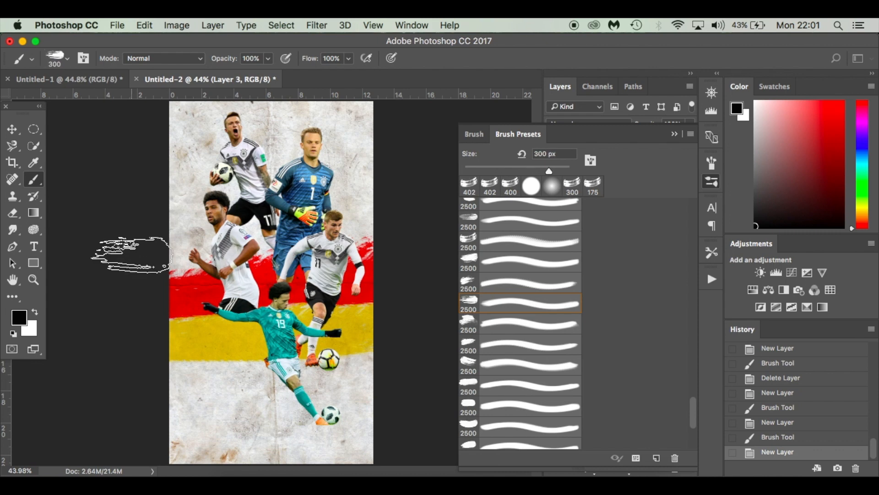
pyautogui.moveTo(90, 250)
pyautogui.mouseDown()
pyautogui.moveTo(364, 236)
pyautogui.moveTo(410, 246)
pyautogui.mouseUp()
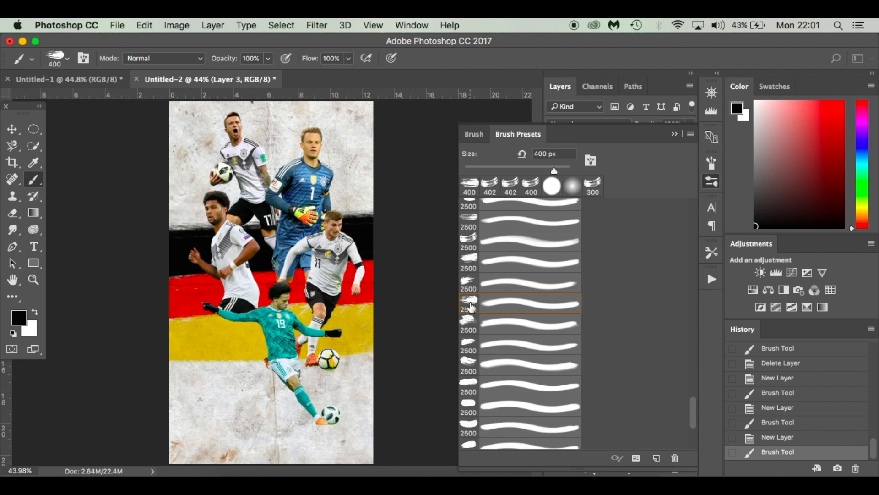
pyautogui.click(675, 134)
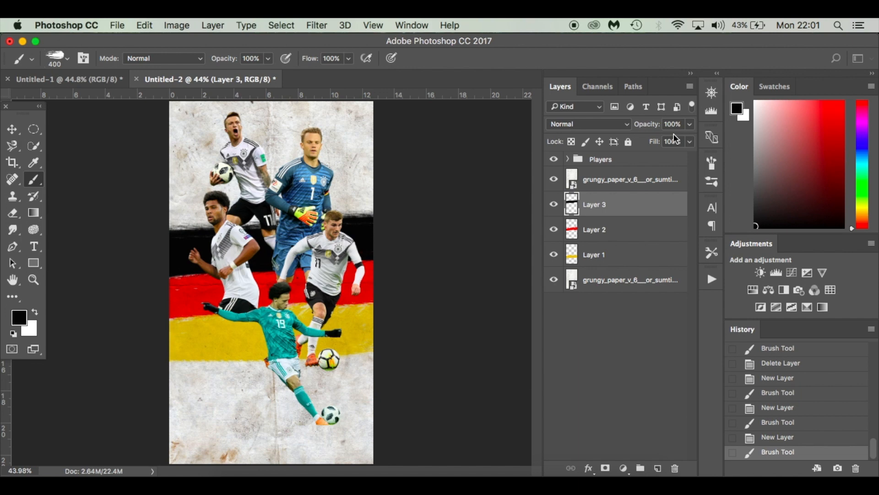
# Step: After checking the finished poster in Untitled-1, select the 100 px spatter brush preset and dab black specks by the black band's right end in Untitled-2
pyautogui.click(73, 73)
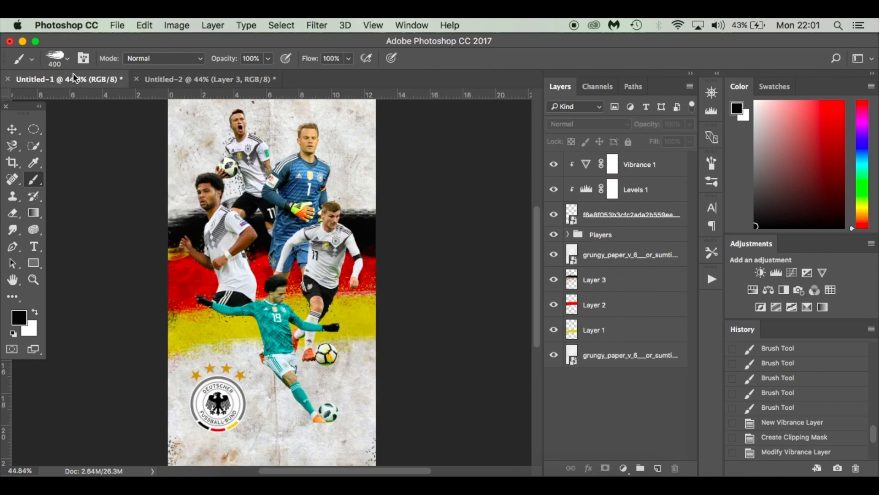
pyautogui.click(202, 79)
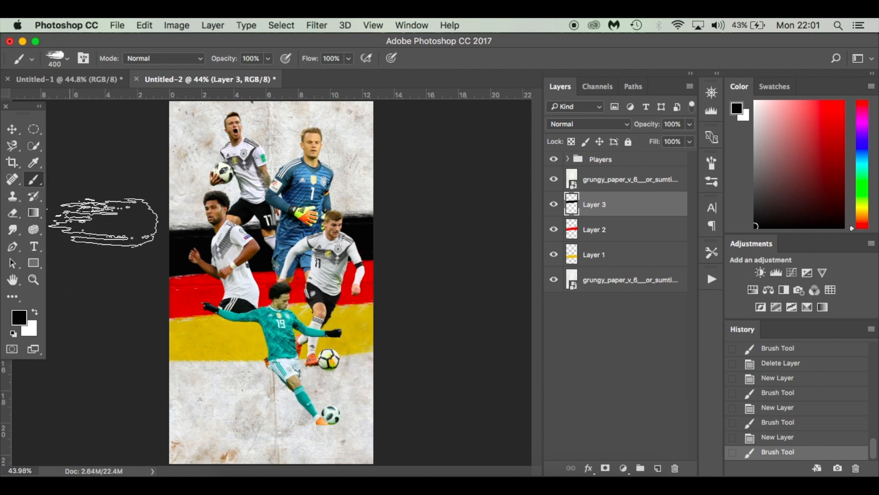
pyautogui.rightClick(308, 292)
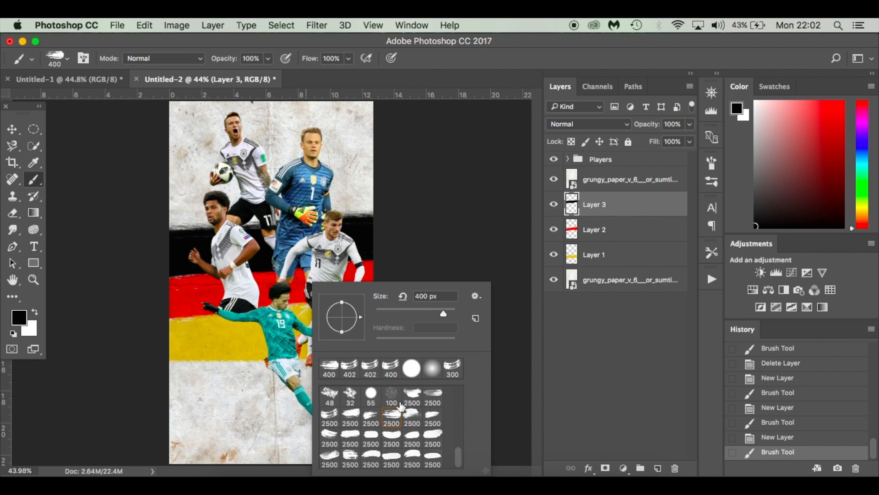
pyautogui.scroll(2, 401, 412)
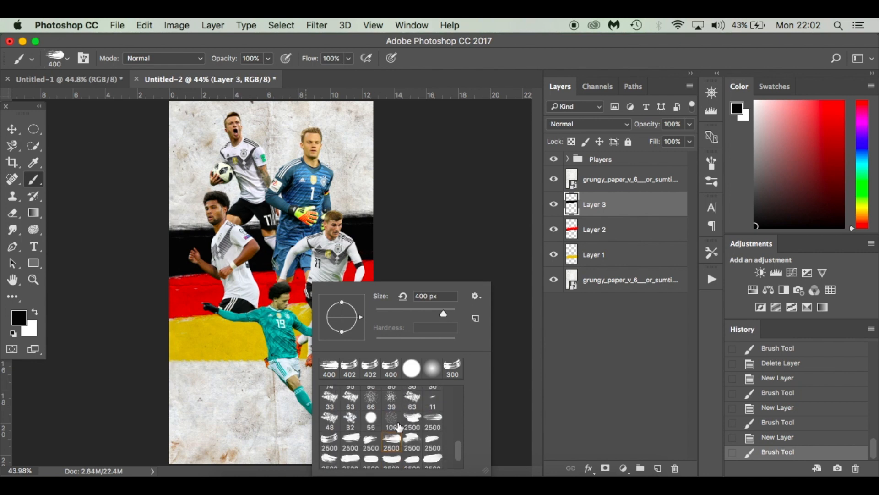
pyautogui.click(392, 419)
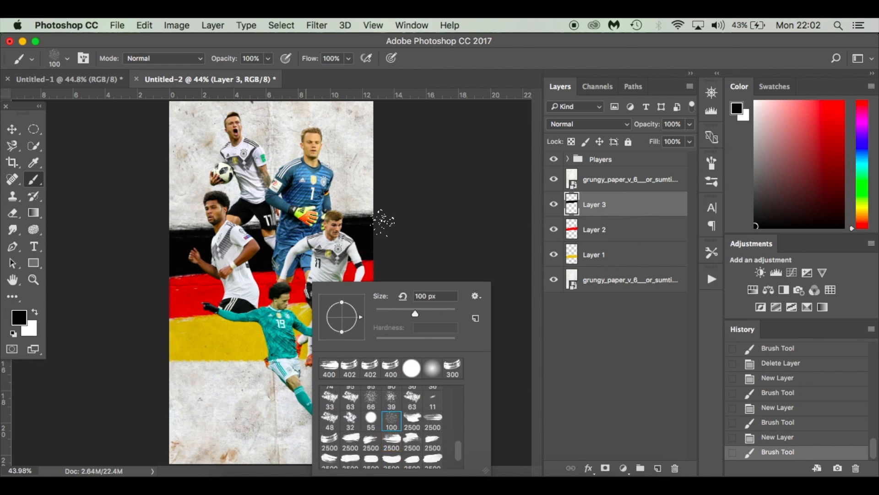
pyautogui.click(372, 208)
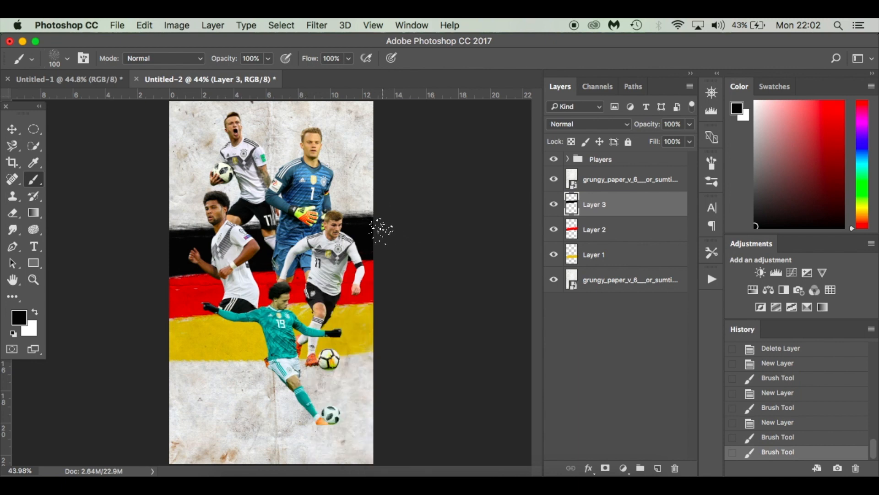
# Step: Enlarge the spatter brush to 175 px and dab more black specks around the right end of the black band on Layer 3
pyautogui.press(']')
pyautogui.press(']')
pyautogui.press(']')
pyautogui.click(375, 223)
pyautogui.click(363, 202)
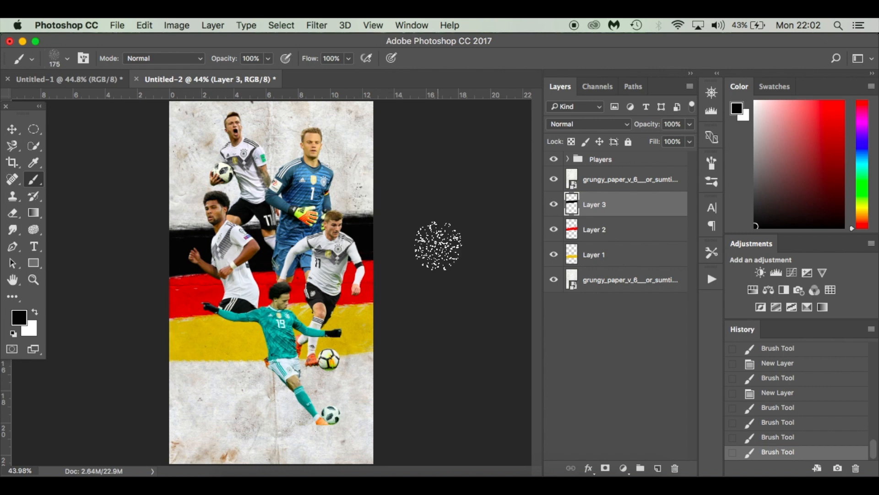
pyautogui.click(383, 206)
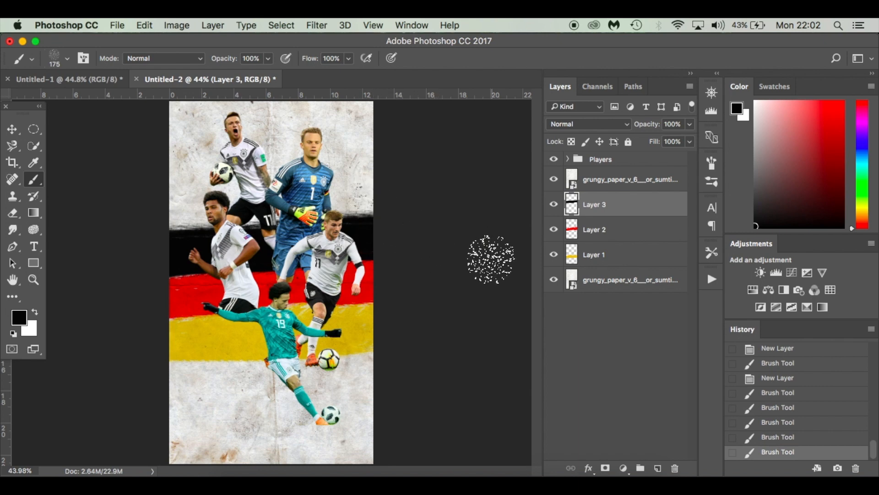
# Step: Spatter black specks around the left end and along the edges of the black band with the 175 px brush
pyautogui.click(178, 224)
pyautogui.click(176, 226)
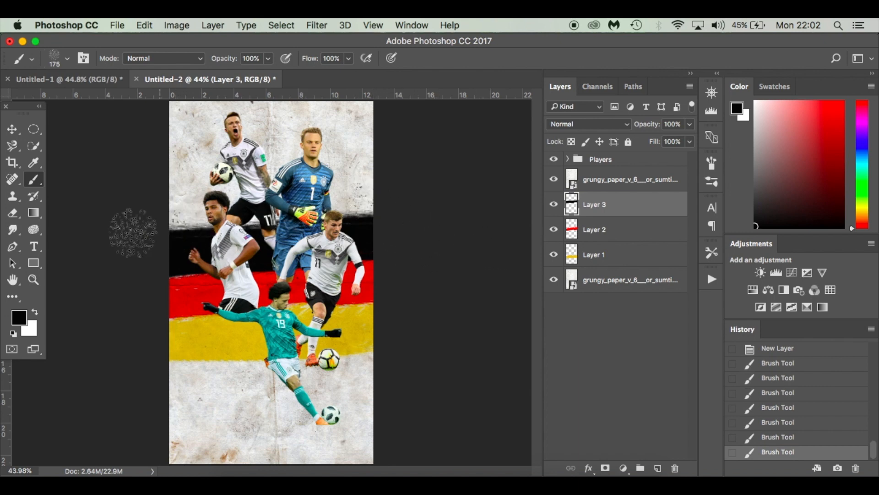
pyautogui.click(165, 207)
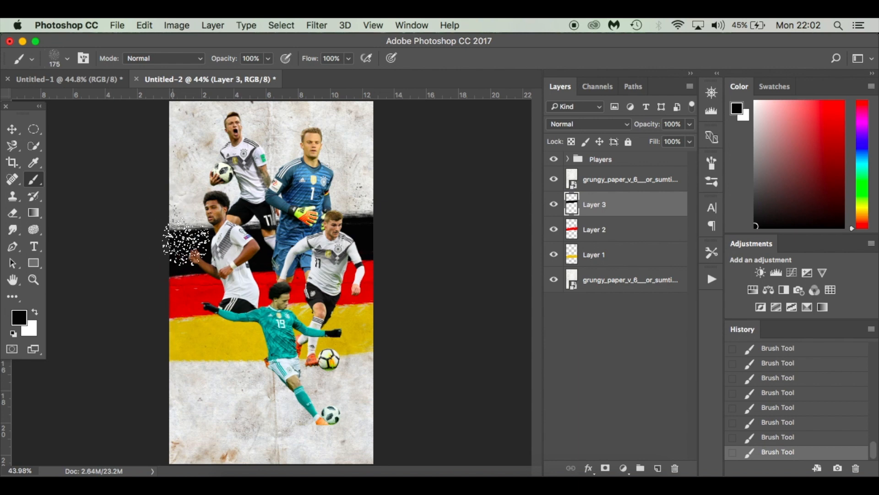
pyautogui.click(247, 188)
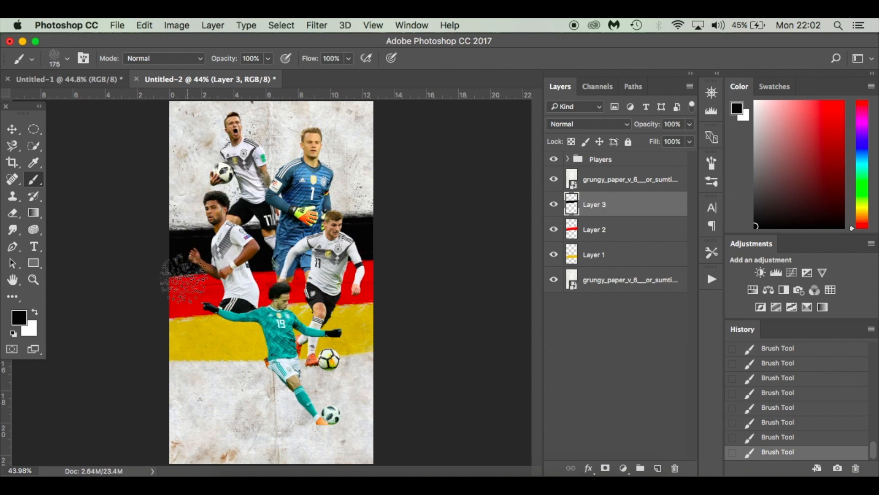
pyautogui.scroll(3, 270, 286)
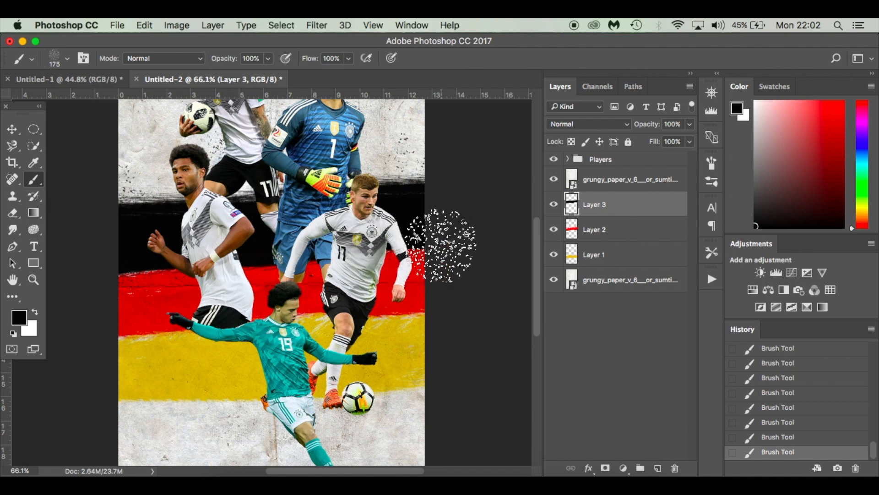
pyautogui.scroll(-3, 467, 305)
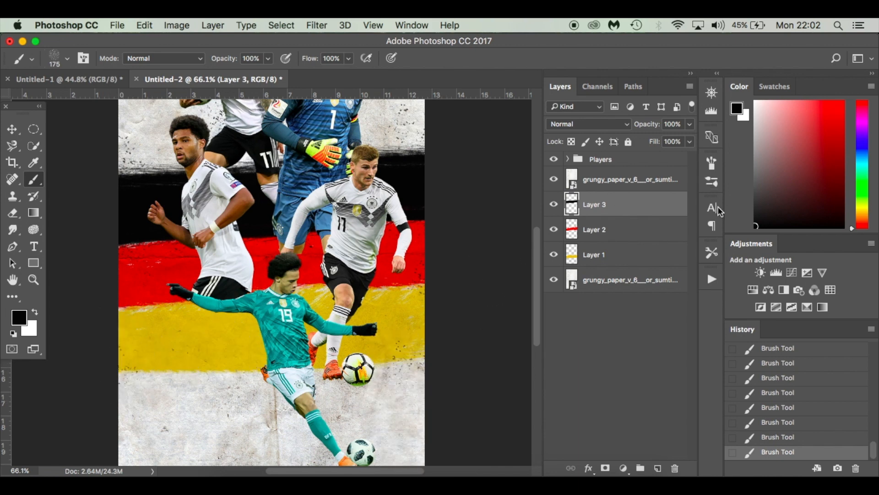
# Step: Flatten the spatter brush tip to 52% roundness and dab black specks along the edges of the golden band
pyautogui.click(713, 181)
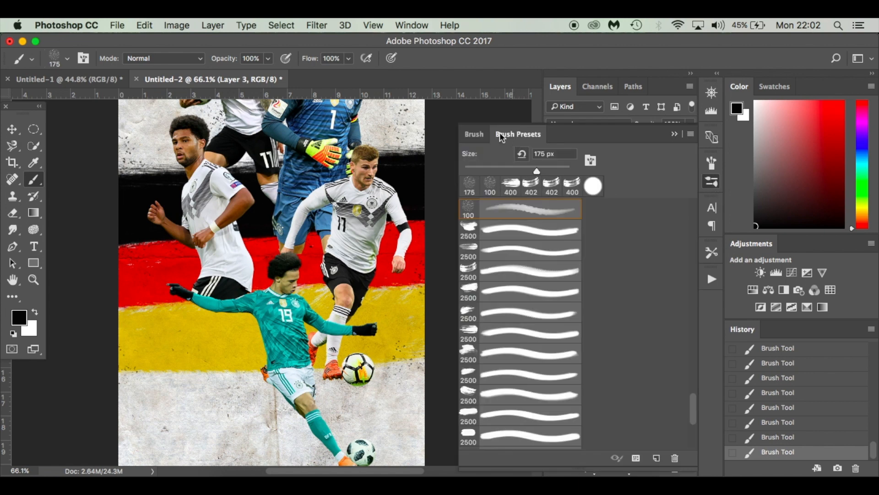
pyautogui.click(474, 134)
pyautogui.moveTo(668, 266); pyautogui.dragTo(669, 271)
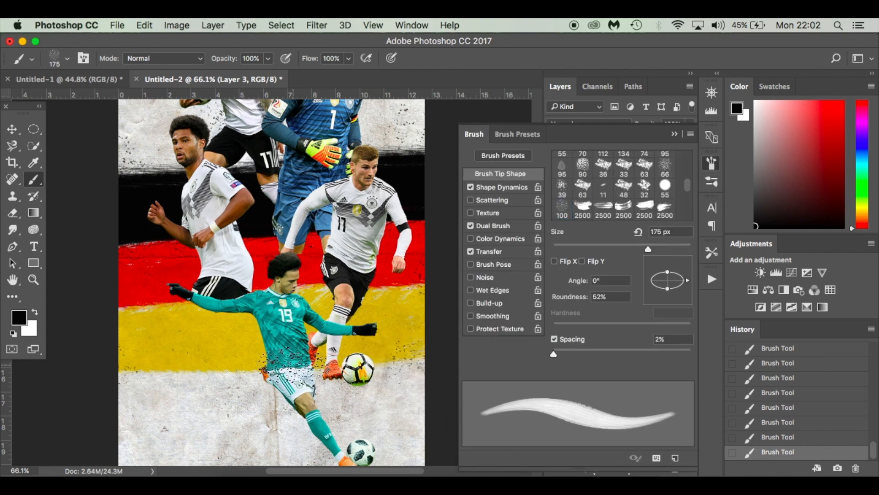
pyautogui.scroll(-5, 245, 403)
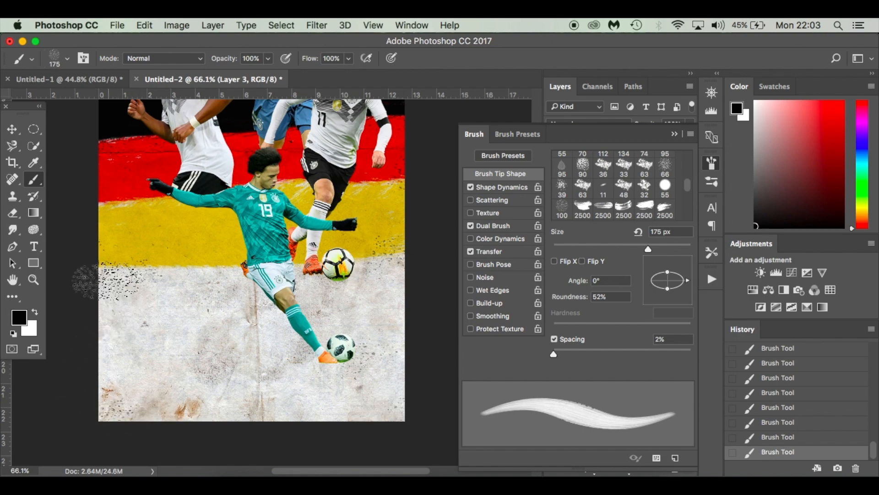
pyautogui.scroll(6, 94, 281)
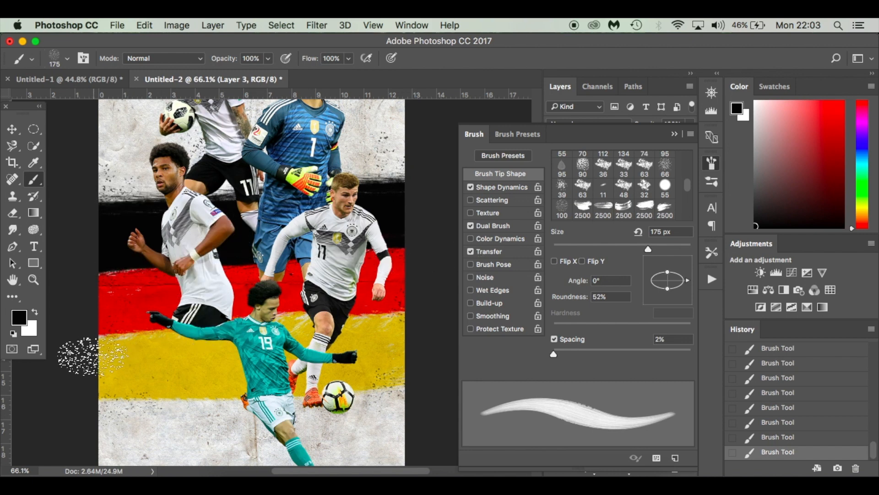
# Step: Sample the red band's colour, try a red spatter stroke where it meets the golden band, and undo it
pyautogui.press('i')
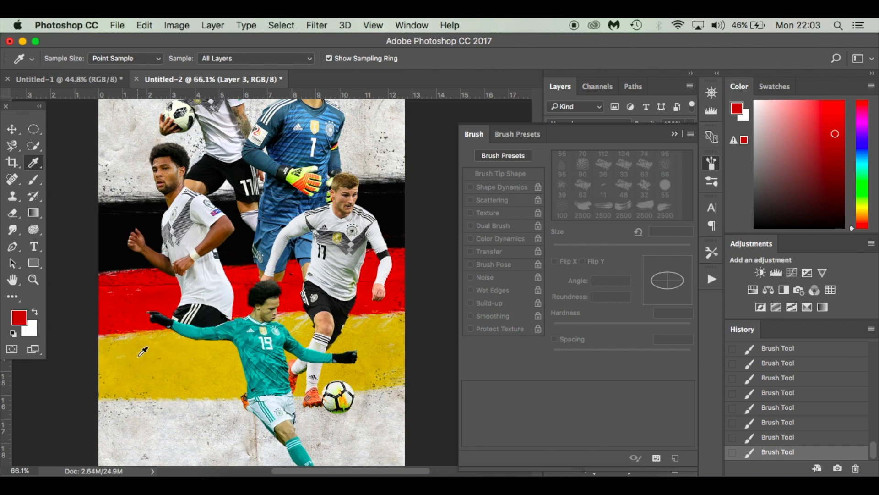
pyautogui.press('b')
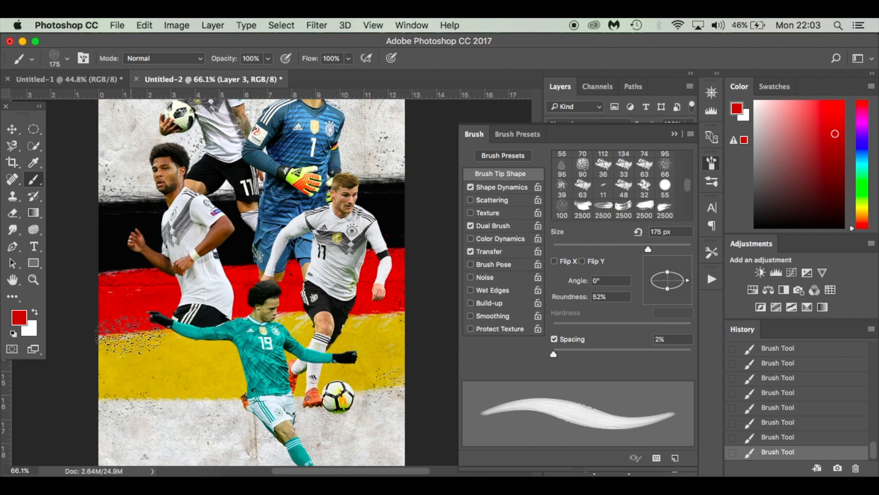
pyautogui.moveTo(133, 337); pyautogui.dragTo(162, 330)
pyautogui.press('super+z')
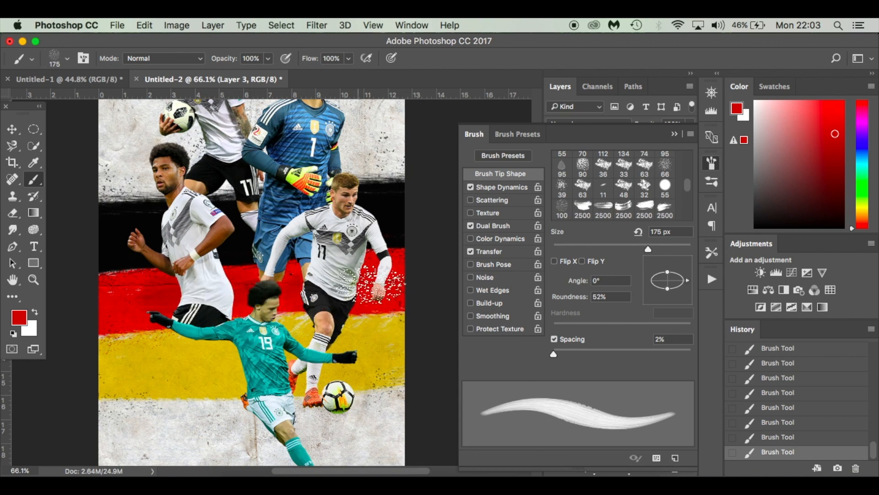
# Step: After checking the finished poster in Untitled-1, restore the brush tip roundness to 100% and select the 66 px spatter preset
pyautogui.click(96, 80)
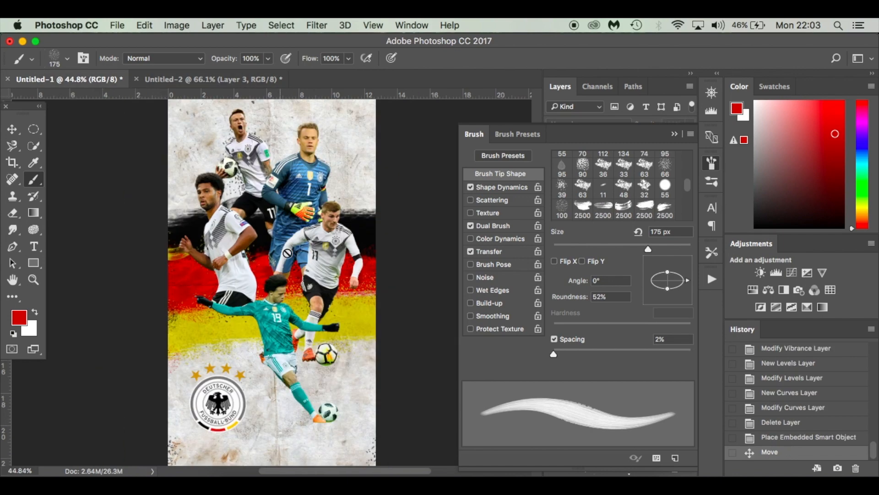
pyautogui.click(257, 81)
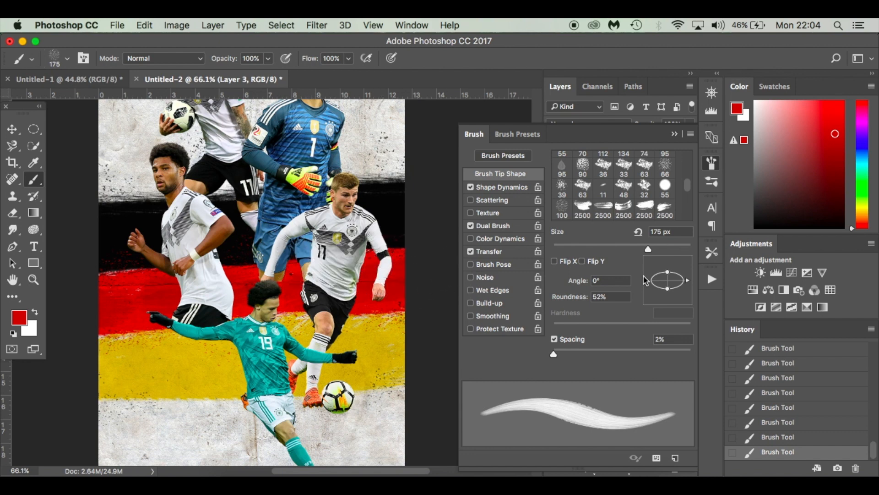
pyautogui.moveTo(669, 275); pyautogui.dragTo(670, 265)
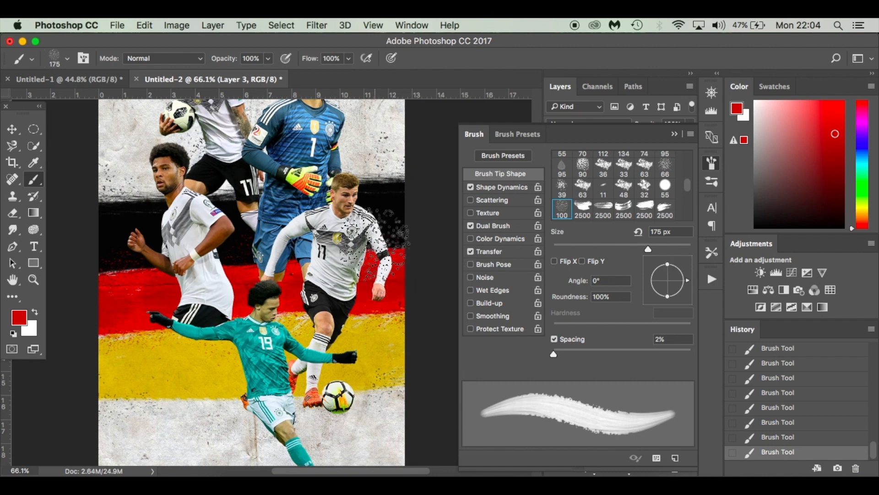
pyautogui.rightClick(375, 247)
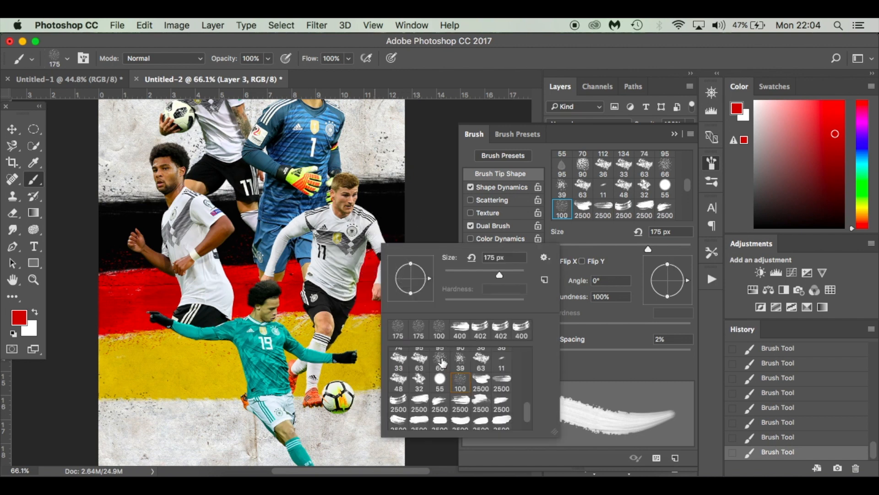
pyautogui.click(442, 362)
pyautogui.click(234, 262)
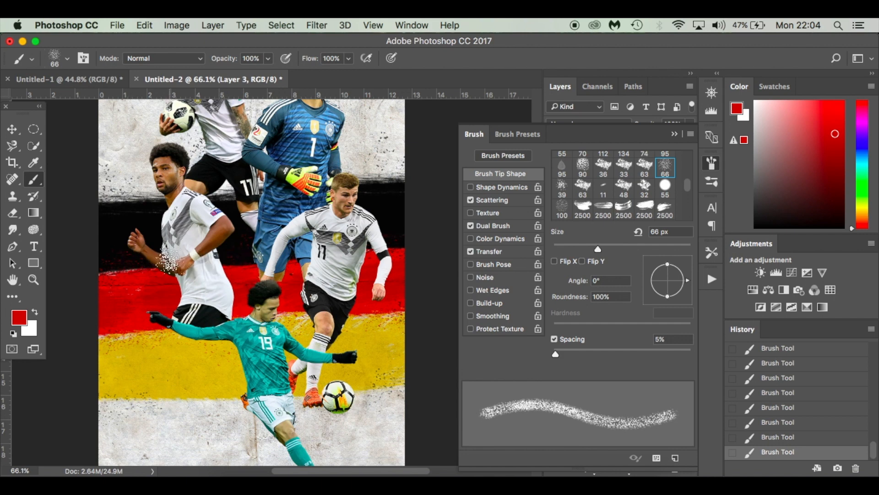
# Step: Sample the golden band's colour as the foreground, enlarge the spatter brush to 100 px, and collapse the brush settings
pyautogui.press('d')
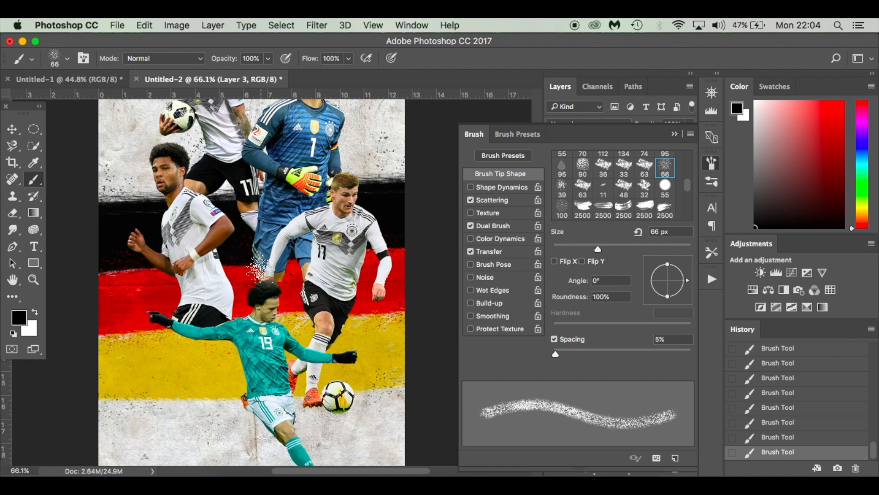
pyautogui.press('i')
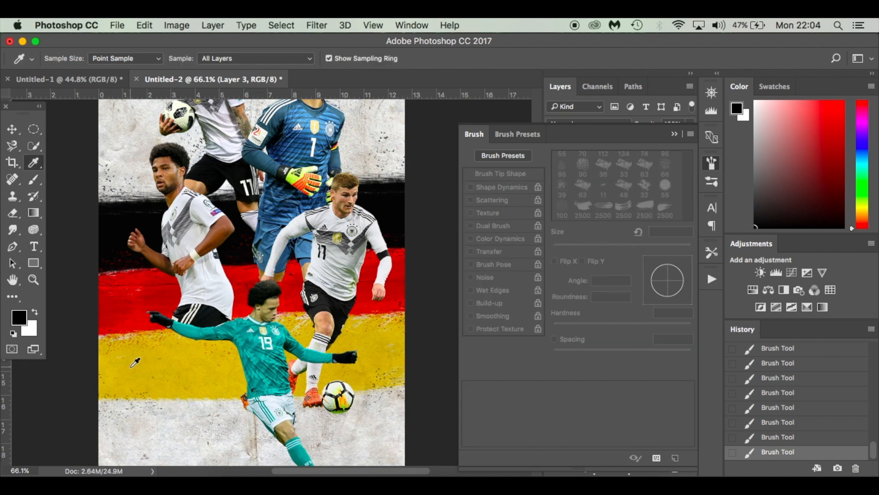
pyautogui.click(175, 362)
pyautogui.press('b')
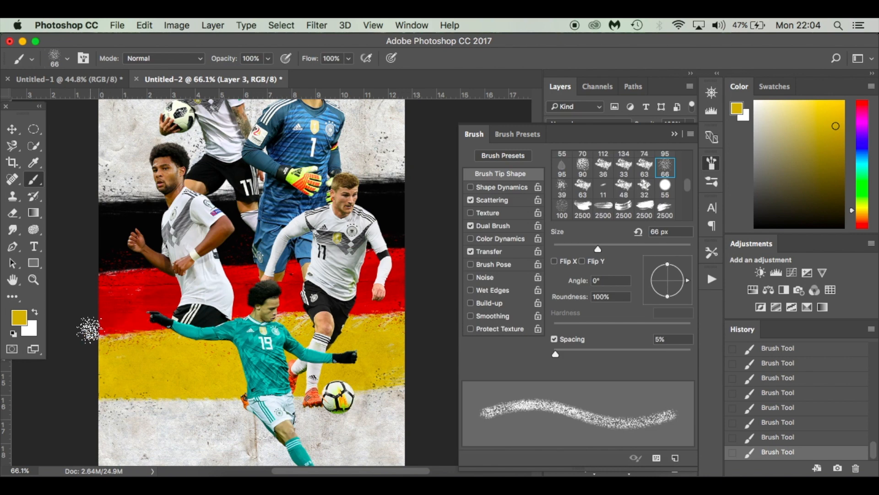
pyautogui.press(']')
pyautogui.press(']')
pyautogui.press(']')
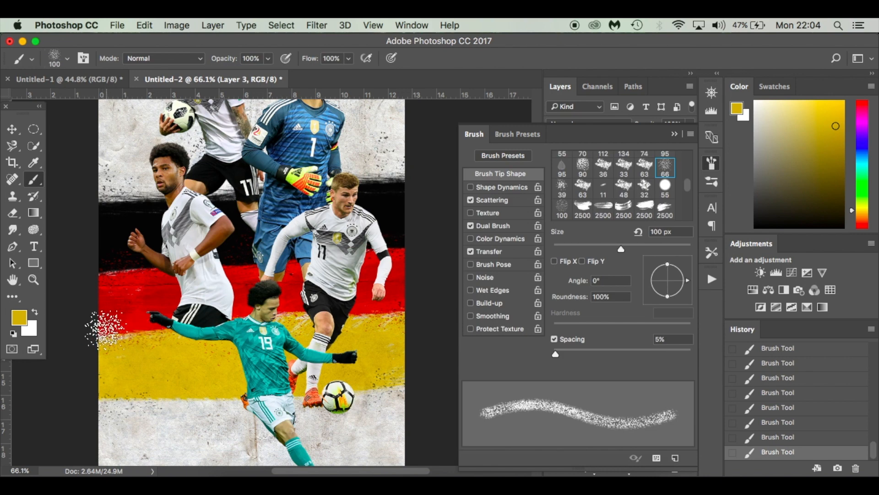
pyautogui.press('super+Tab')
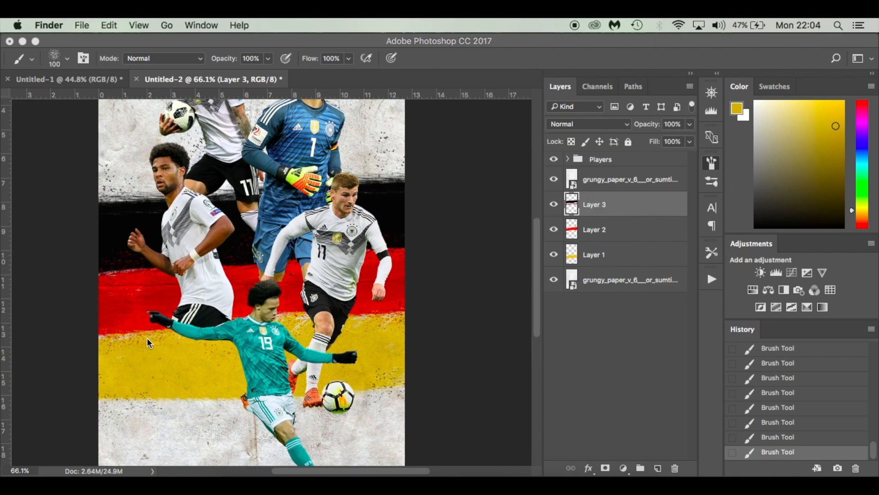
pyautogui.click(156, 344)
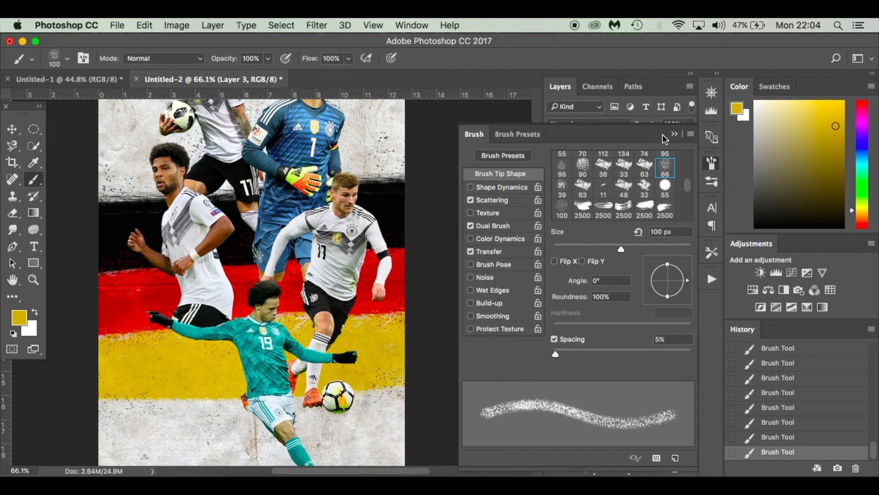
pyautogui.click(674, 133)
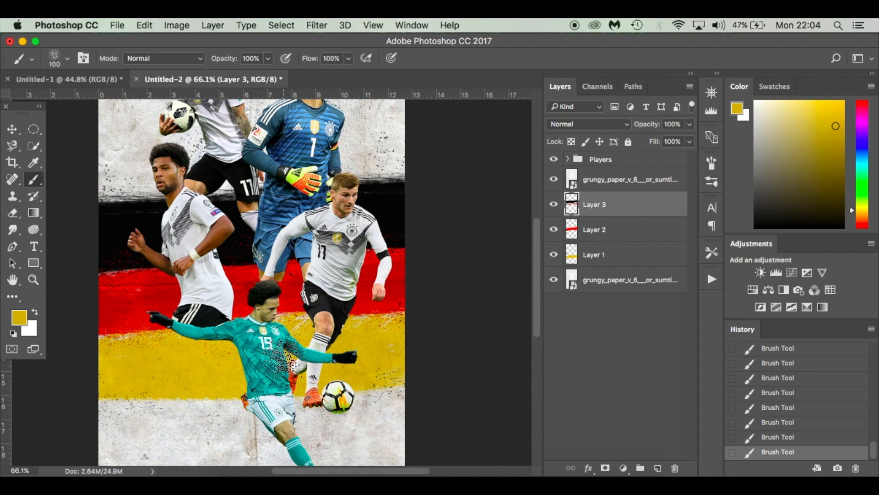
# Step: After checking the finished poster in Untitled-1, select the 90 px spatter preset and dab golden specks where the red and golden bands meet
pyautogui.scroll(-4, 279, 355)
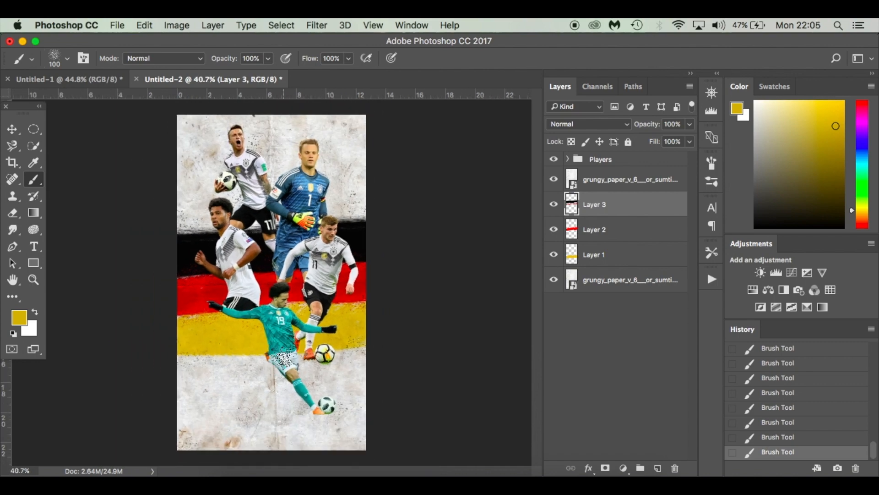
pyautogui.click(96, 77)
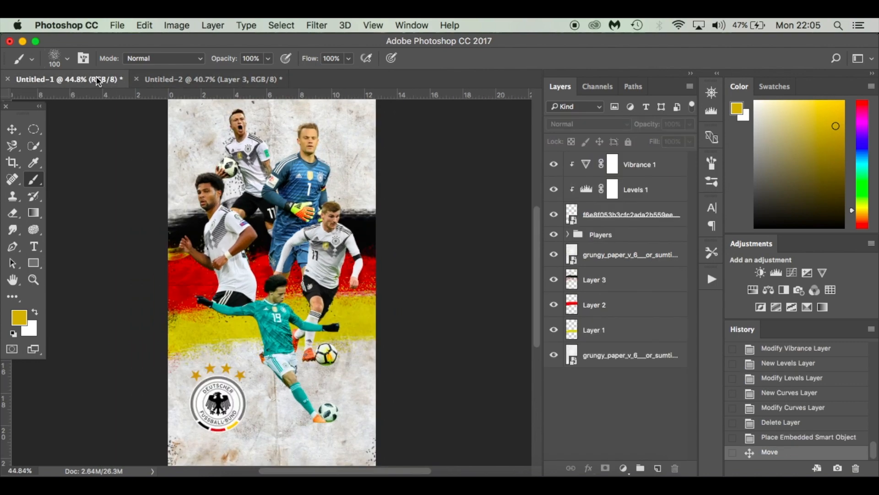
pyautogui.click(172, 82)
pyautogui.scroll(1, 272, 316)
pyautogui.rightClick(209, 323)
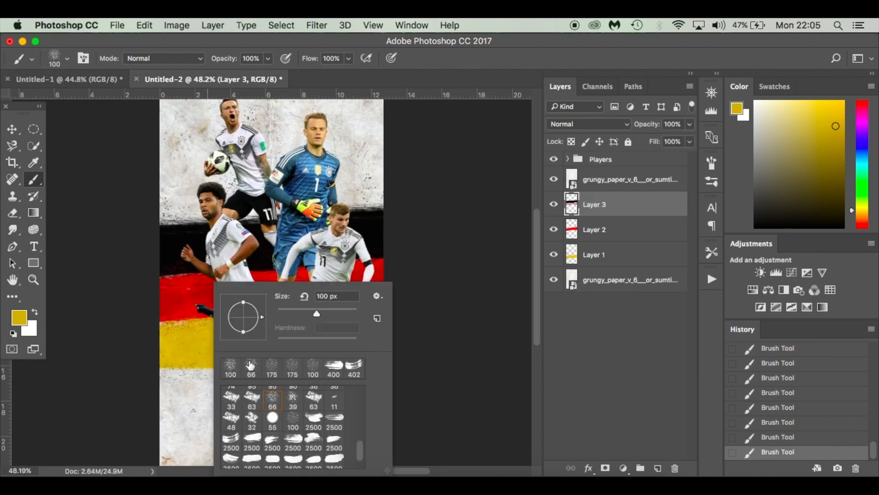
pyautogui.scroll(2, 285, 415)
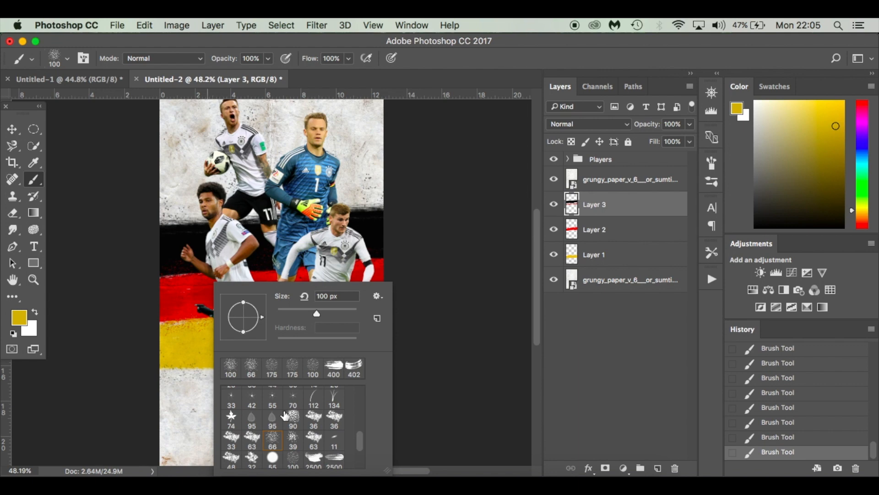
pyautogui.click(182, 318)
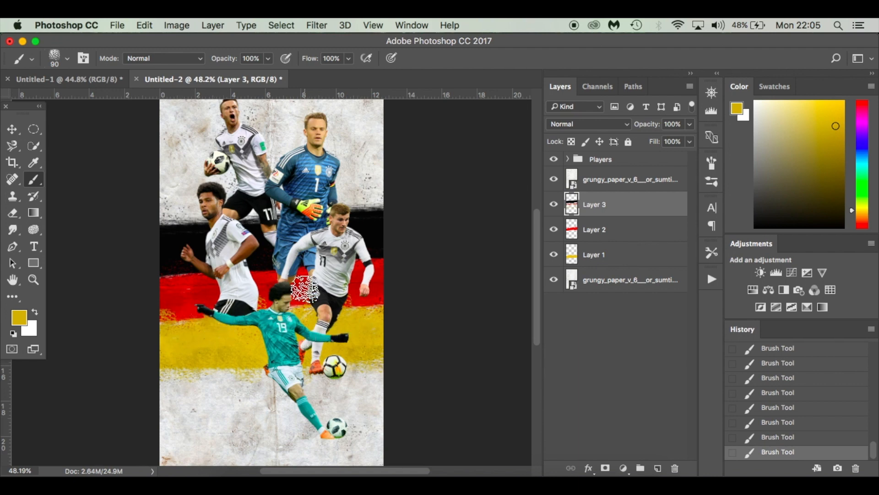
# Step: Reset the foreground colour to black, undo the last spatter dab, and compare with the finished poster in Untitled-1
pyautogui.press('d')
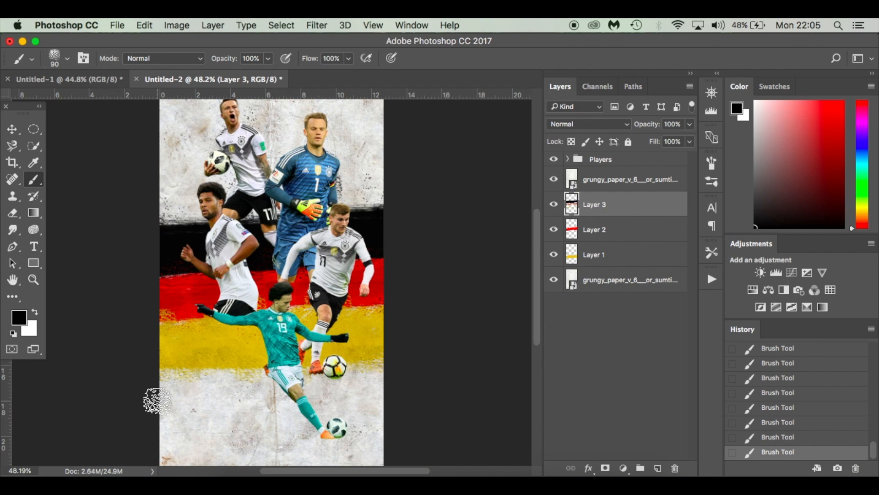
pyautogui.press('super+z')
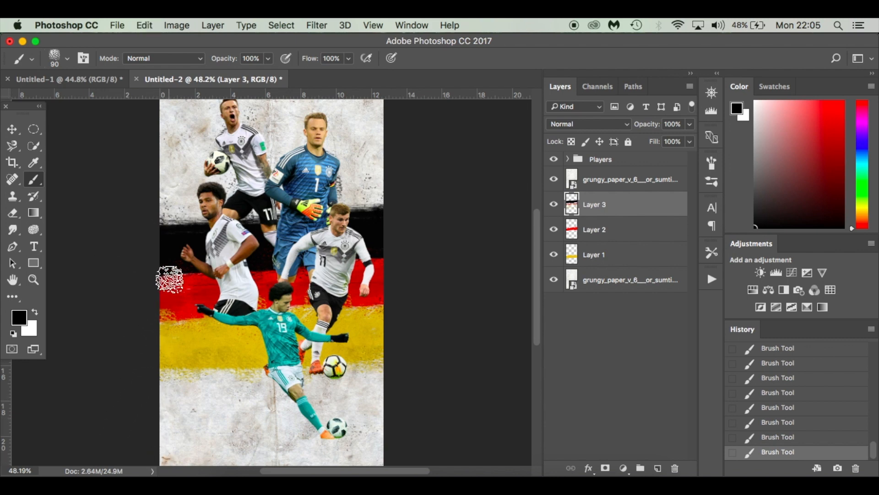
pyautogui.click(100, 81)
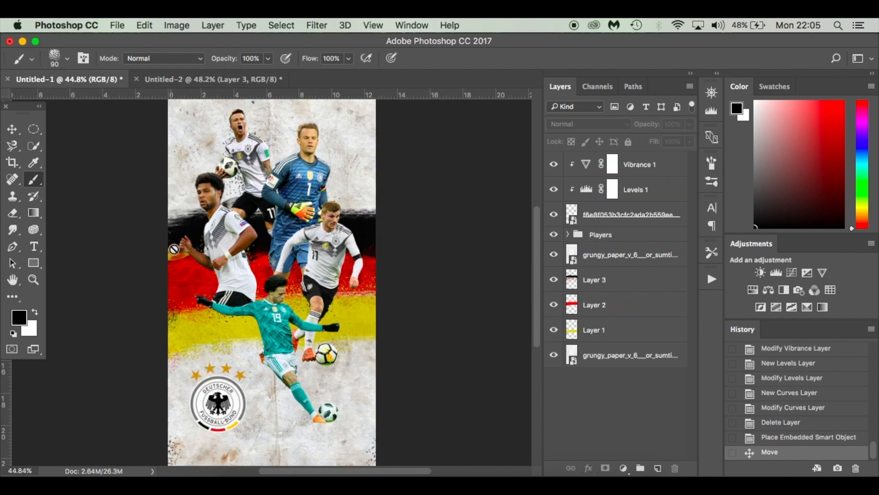
pyautogui.click(212, 81)
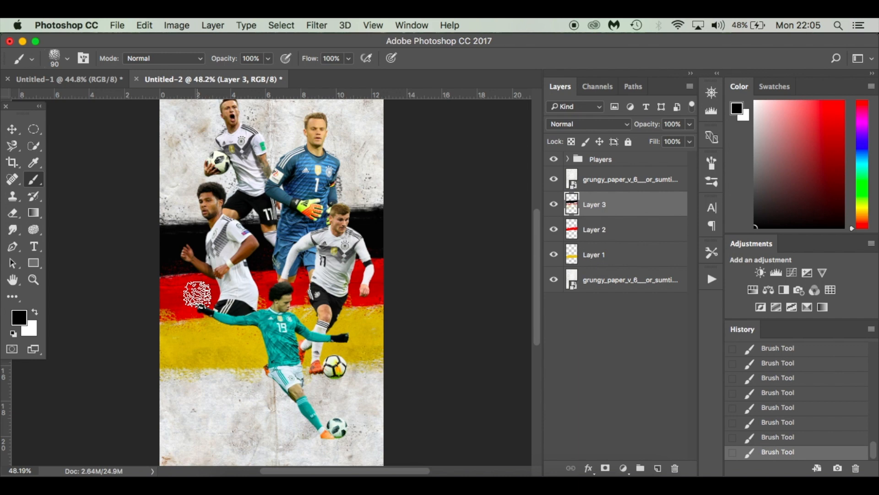
# Step: Select the streaky 2500 px brush preset, turn its tip to face the opposite way, and reduce it to 600 px
pyautogui.rightClick(184, 285)
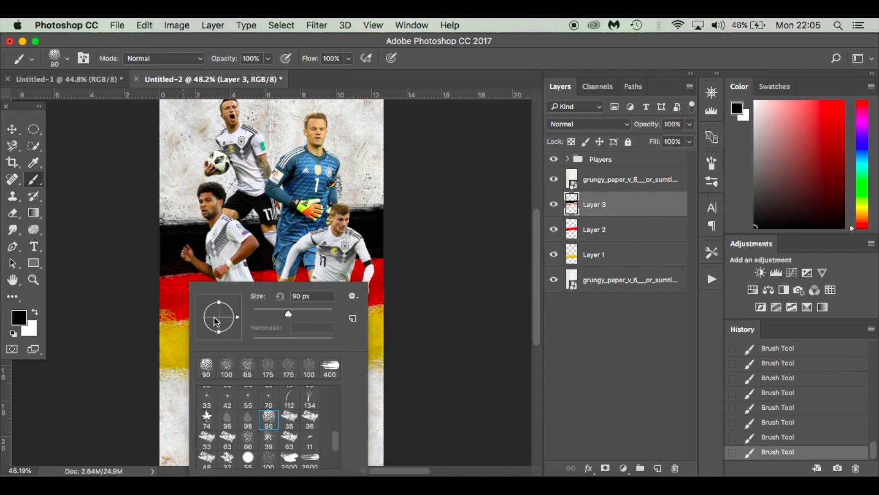
pyautogui.click(311, 465)
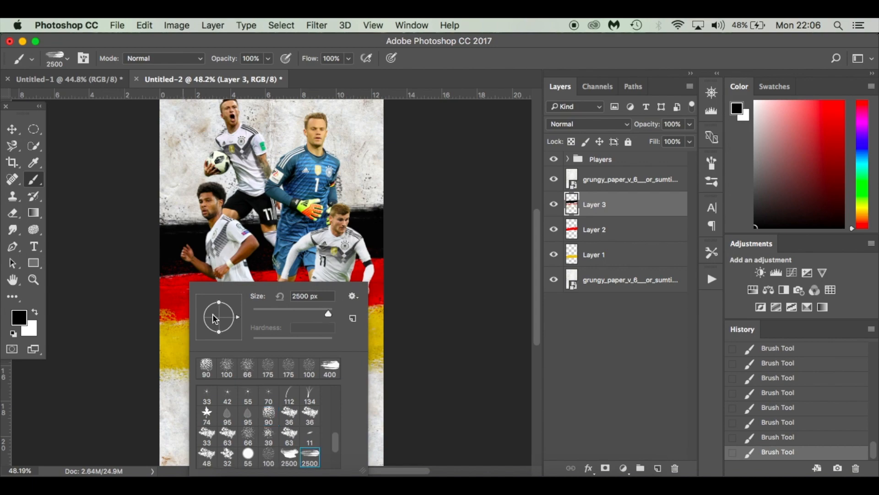
pyautogui.moveTo(239, 322)
pyautogui.mouseDown()
pyautogui.moveTo(219, 299)
pyautogui.moveTo(205, 323)
pyautogui.mouseUp()
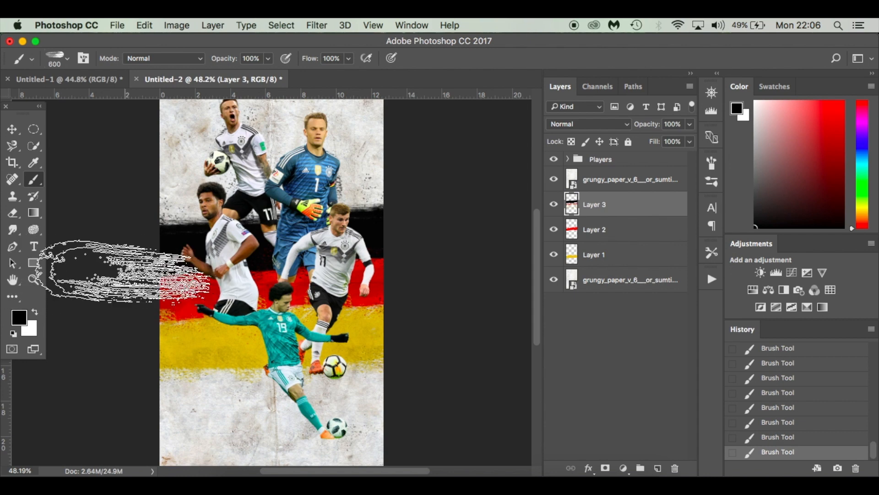
# Step: Sample the golden band's colour, paint 400 px golden streaks over the black and red bands, and undo the last stroke
pyautogui.press('i')
pyautogui.click(204, 339)
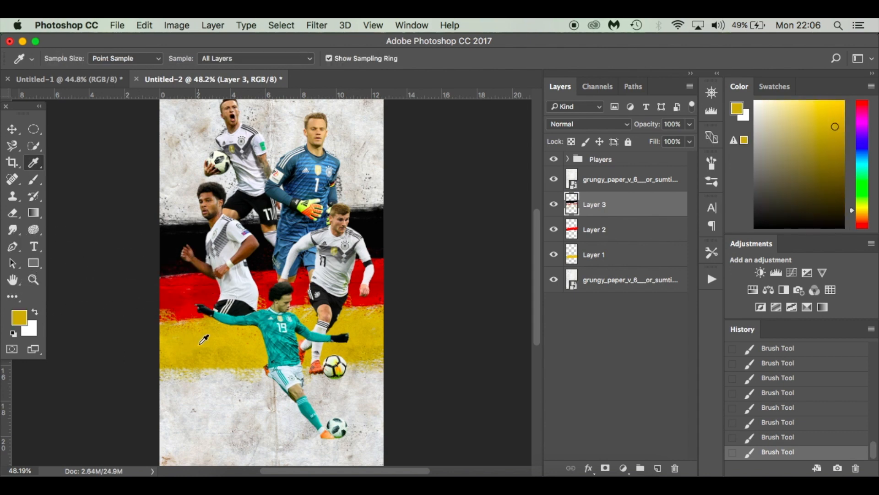
pyautogui.press('b')
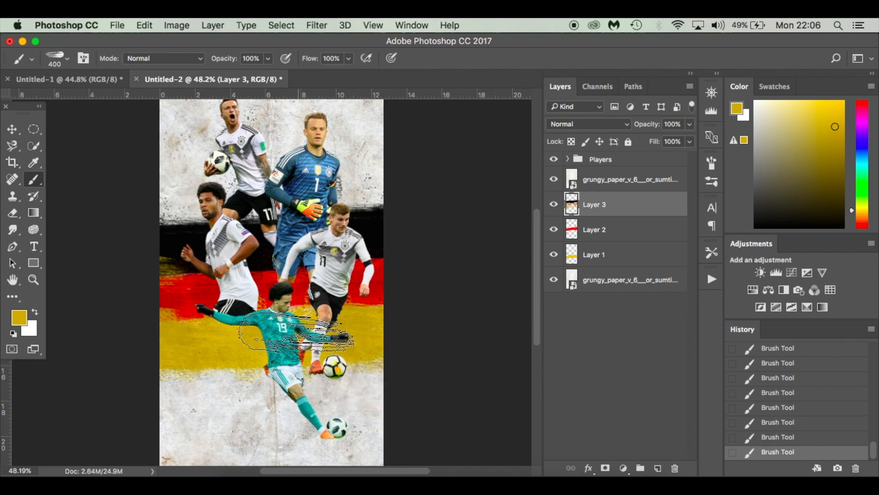
pyautogui.press('super+z')
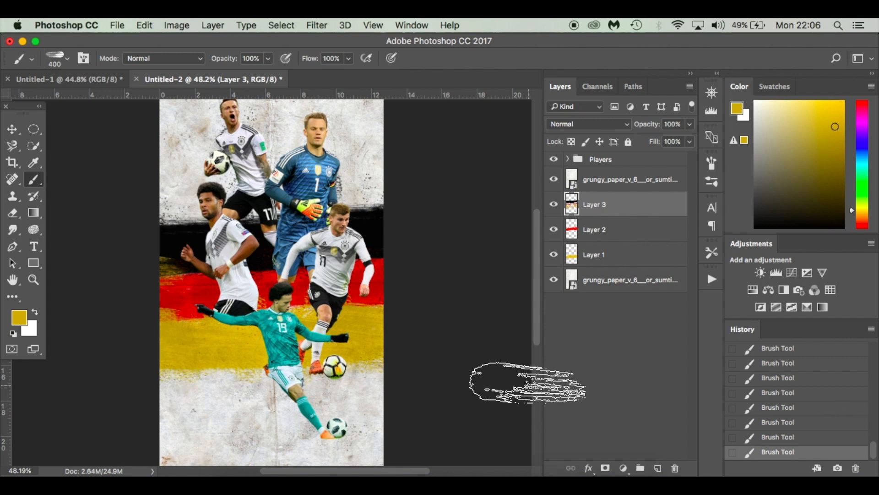
# Step: Sample the red band's colour, paint red streaks over the golden band's upper edge, and compare with the finished poster in Untitled-1
pyautogui.press('i')
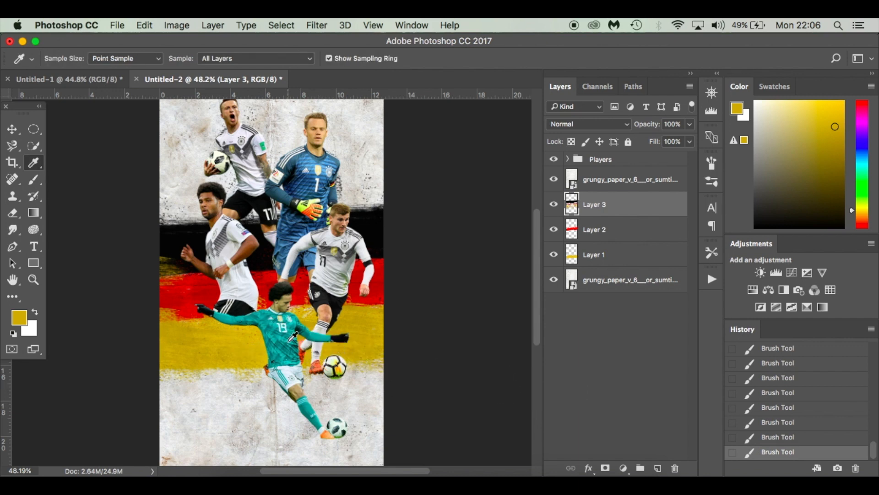
pyautogui.click(183, 284)
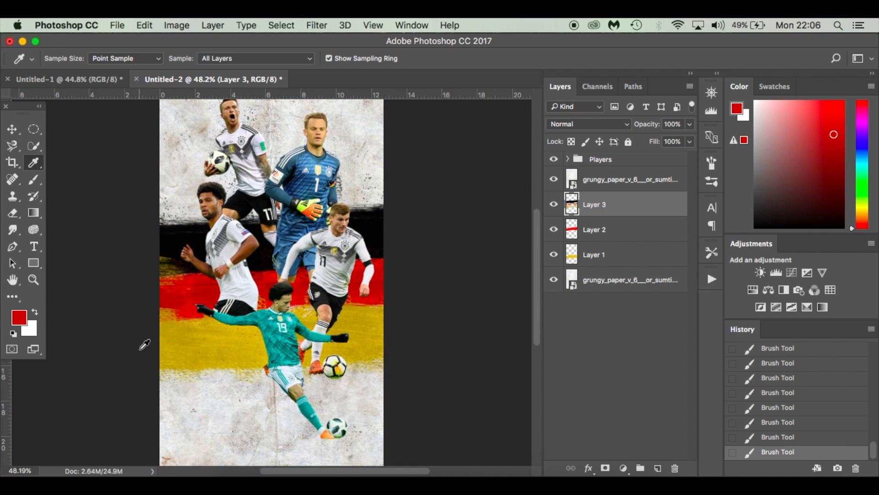
pyautogui.press('b')
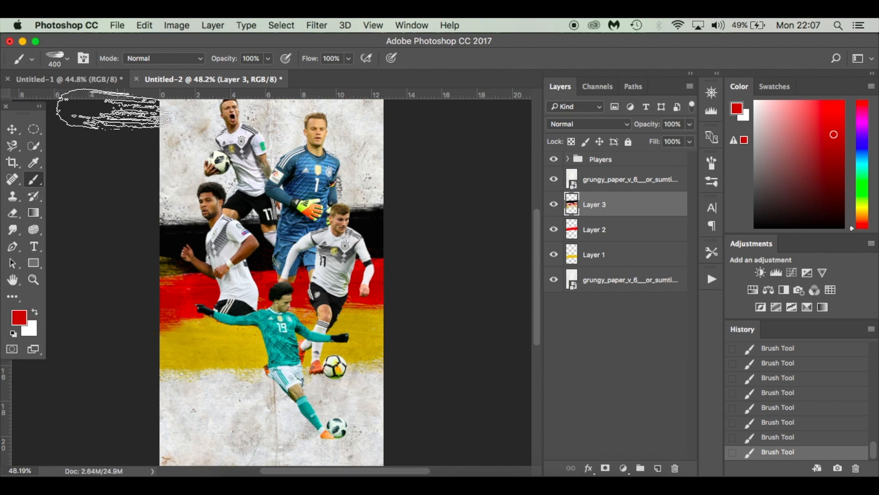
pyautogui.click(100, 79)
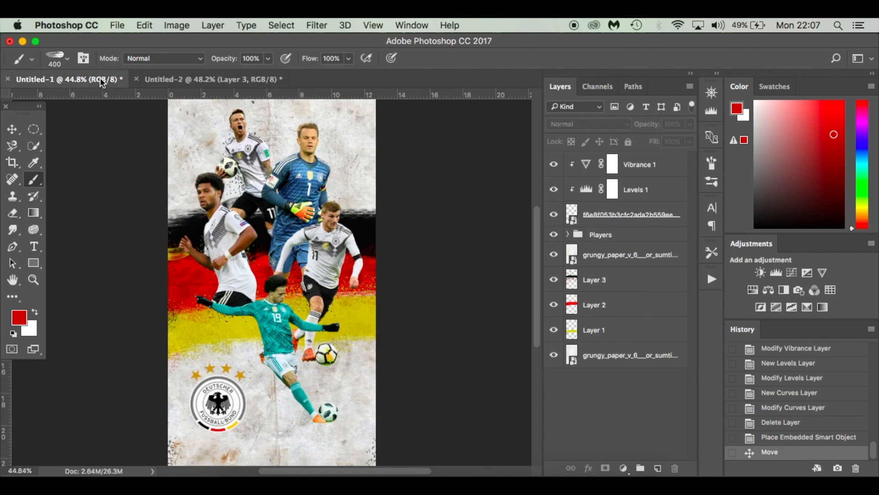
pyautogui.click(182, 79)
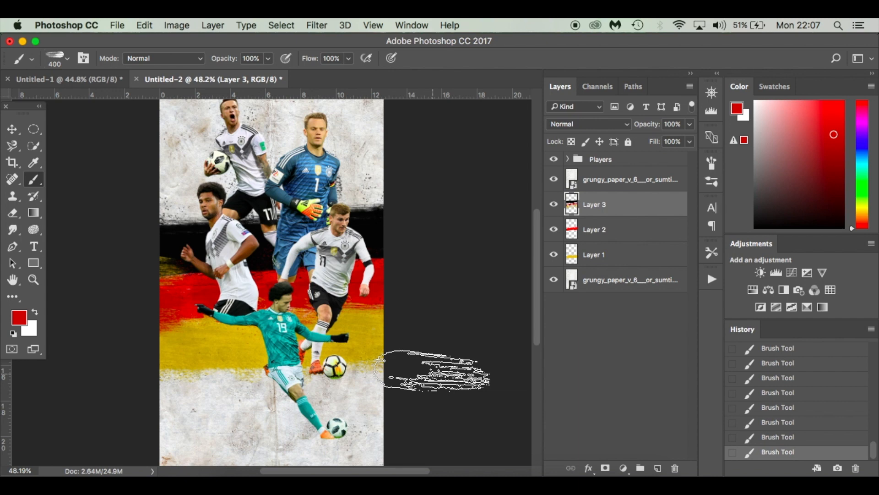
# Step: Expand the Players group and add a new empty layer directly above the Serge Gnabry render
pyautogui.press('v')
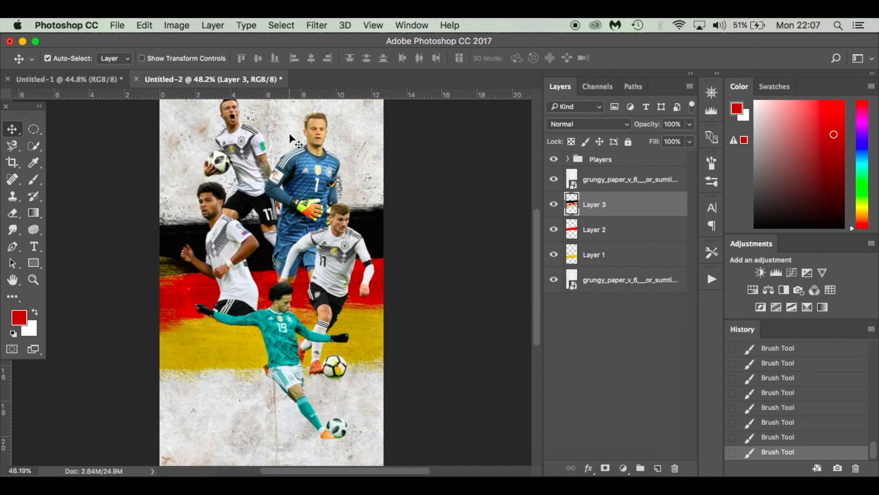
pyautogui.scroll(2, 295, 191)
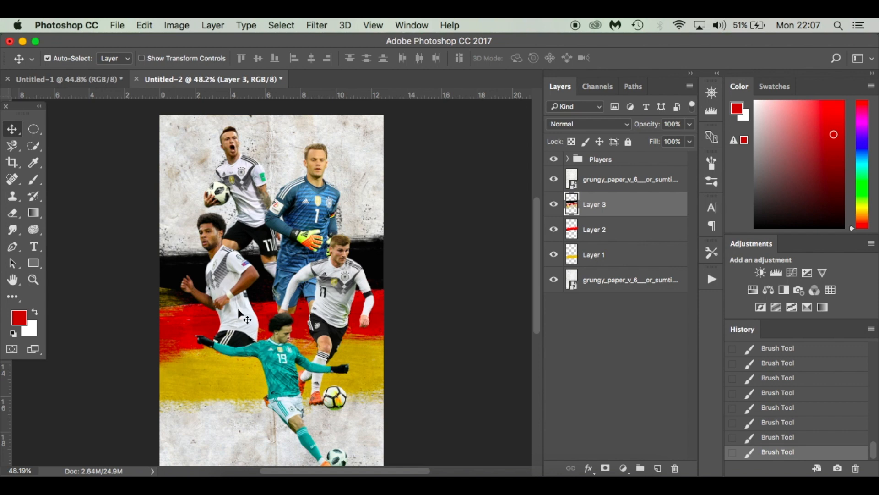
pyautogui.scroll(-3, 448, 329)
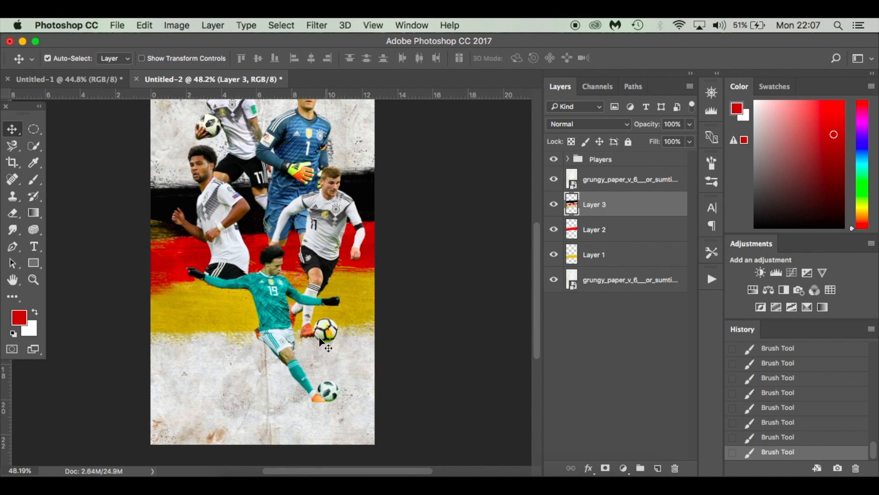
pyautogui.click(570, 159)
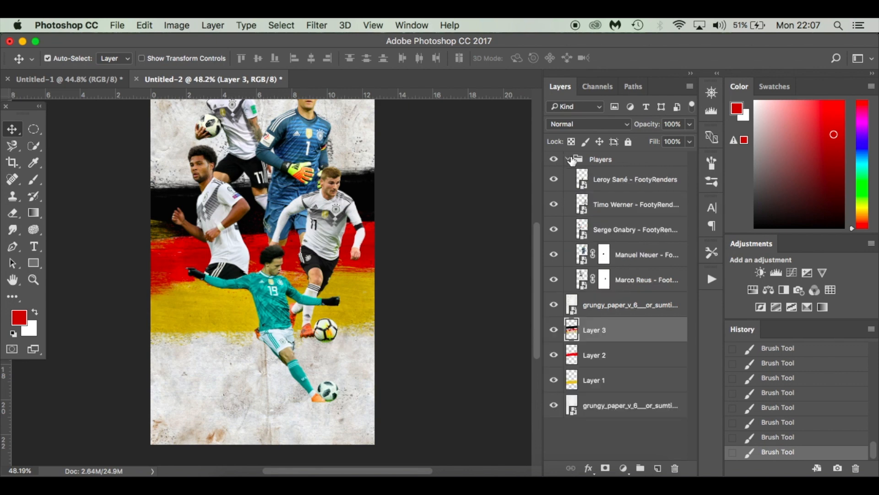
pyautogui.click(627, 210)
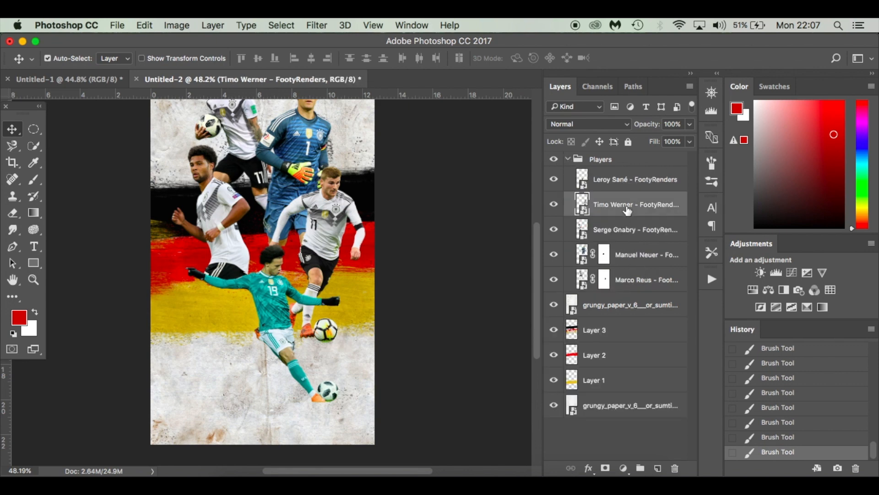
pyautogui.click(626, 229)
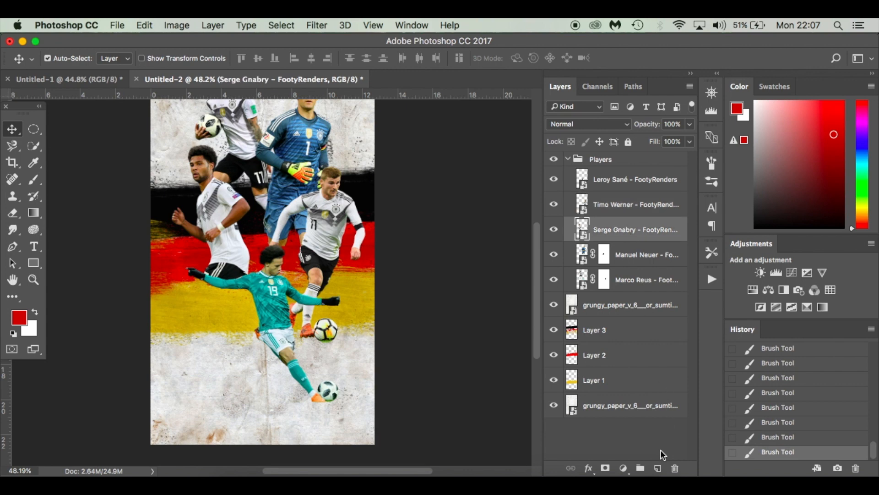
pyautogui.click(658, 468)
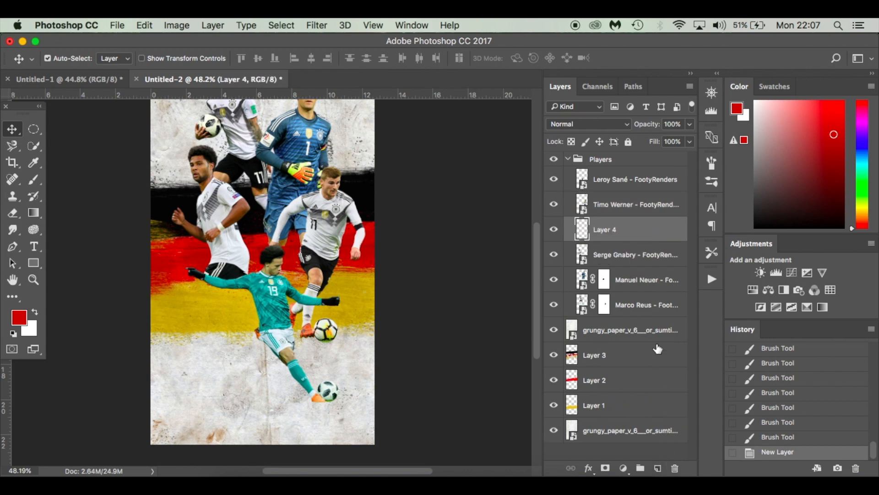
# Step: Switch to a soft round brush and flatten its tip into a wide horizontal ellipse for painting shadows
pyautogui.rightClick(326, 337)
pyautogui.click(403, 299)
pyautogui.press('b')
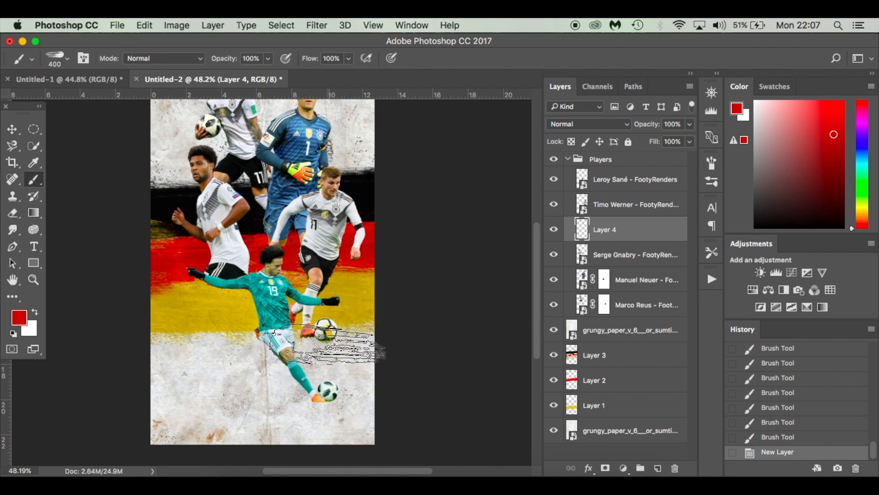
pyautogui.rightClick(339, 364)
pyautogui.scroll(10, 387, 426)
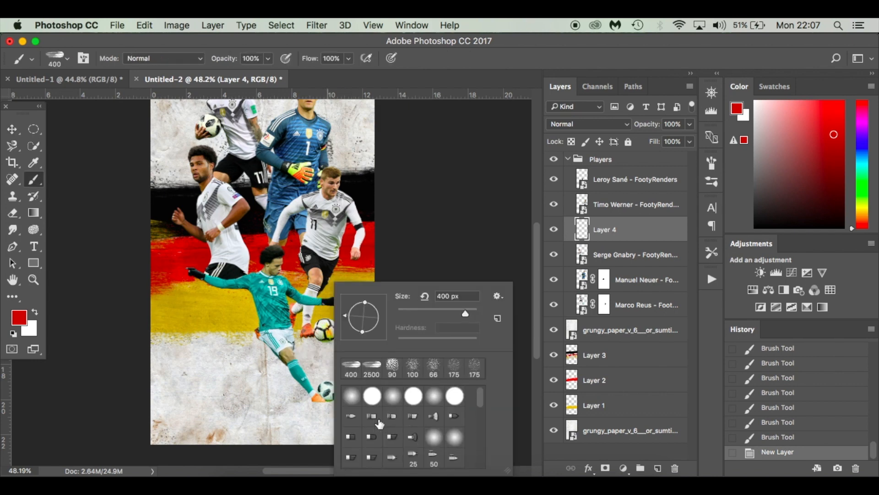
pyautogui.click(351, 396)
pyautogui.moveTo(365, 304); pyautogui.dragTo(364, 311)
pyautogui.click(416, 268)
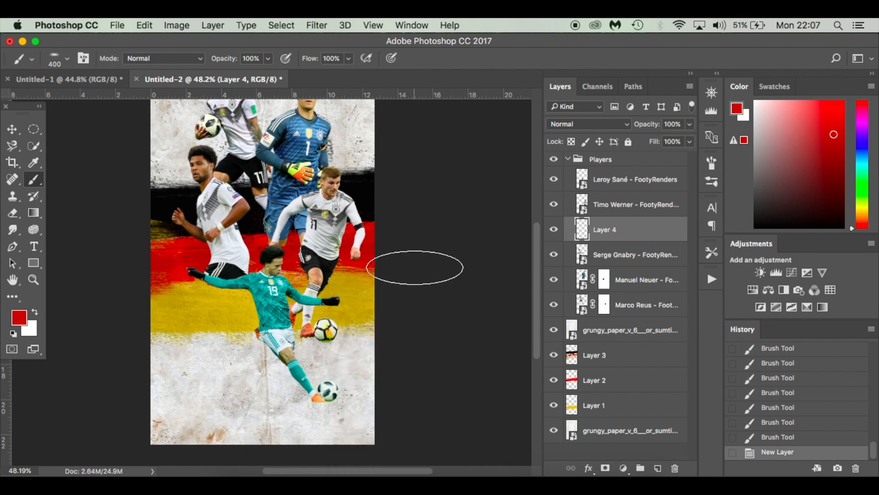
pyautogui.press('super+z')
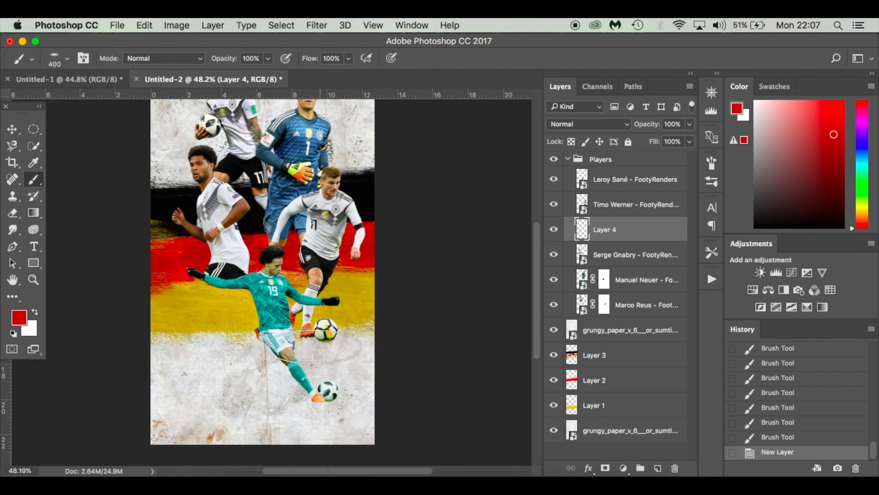
# Step: Shrink the flattened brush to 175 px, undo a red test dab, and paint a black shadow beneath the ball at Timo Werner's feet
pyautogui.press('[')
pyautogui.press('[')
pyautogui.press('[')
pyautogui.press('[')
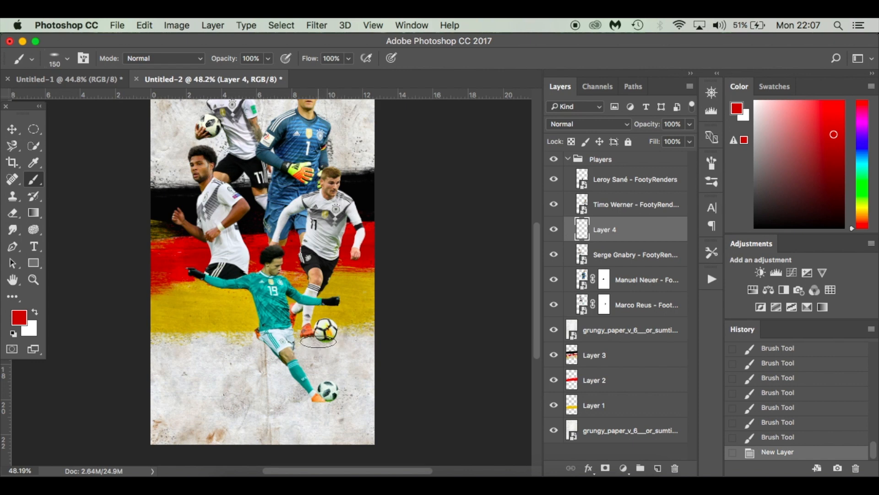
pyautogui.click(321, 343)
pyautogui.press('super+z')
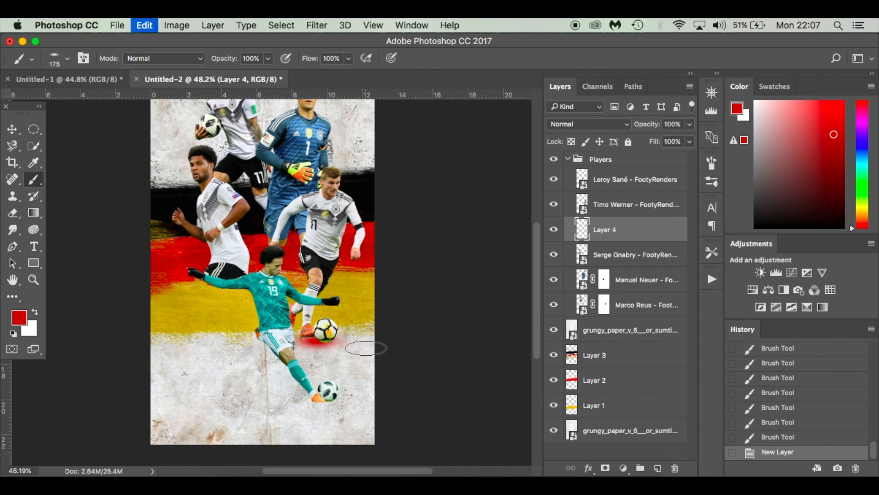
pyautogui.press('d')
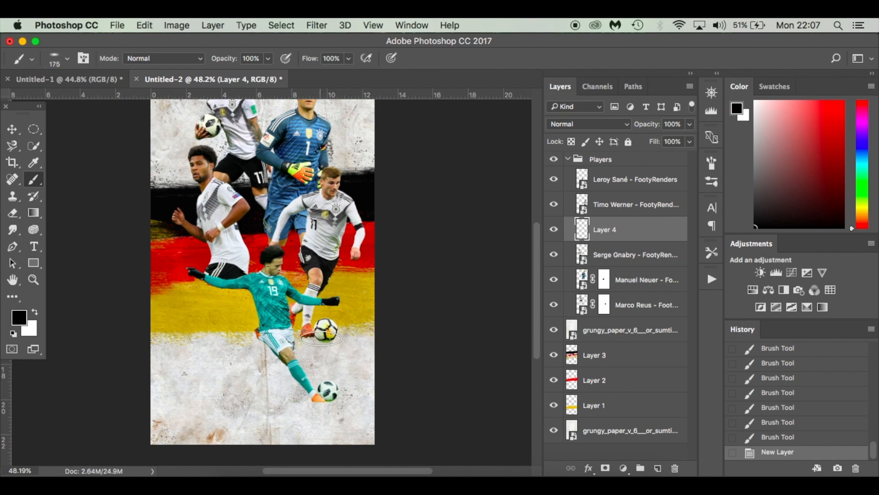
pyautogui.click(320, 339)
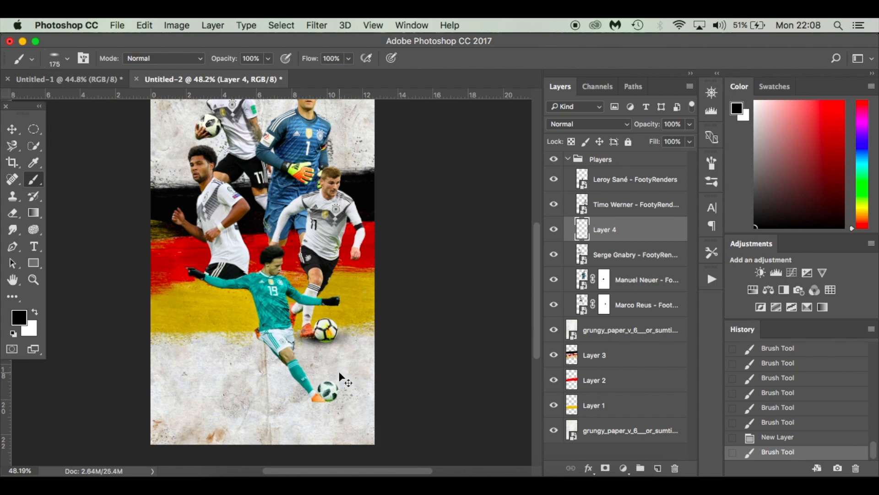
# Step: Undo the heavy shadow, lower the brush flow to 15%, try soft shadow dabs under both balls, and step back to the first dab
pyautogui.press('super+z')
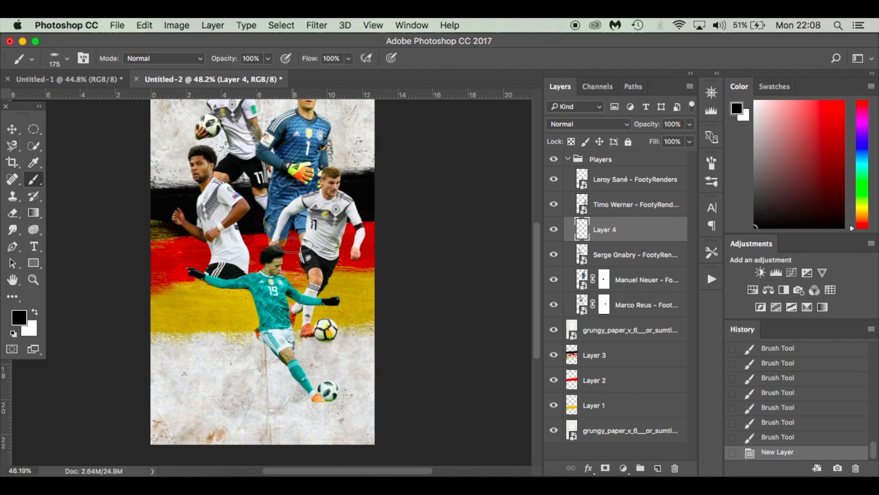
pyautogui.click(348, 59)
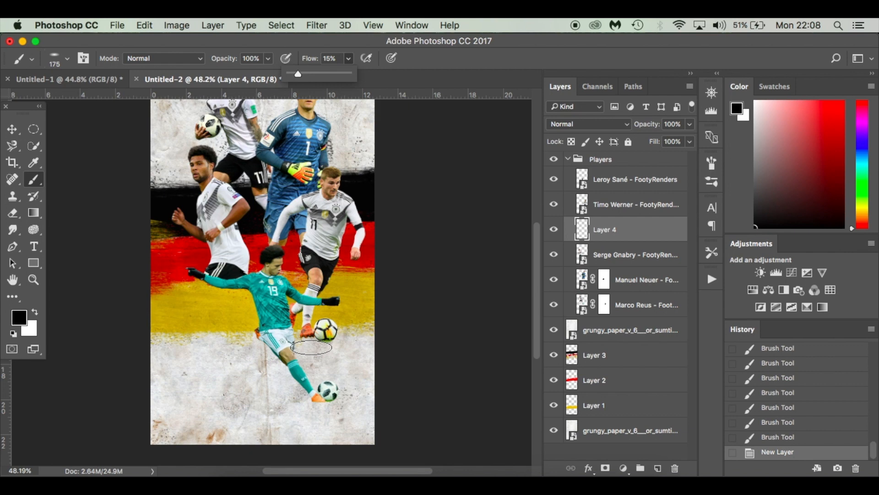
pyautogui.click(320, 339)
pyautogui.click(315, 340)
pyautogui.click(312, 339)
pyautogui.click(321, 338)
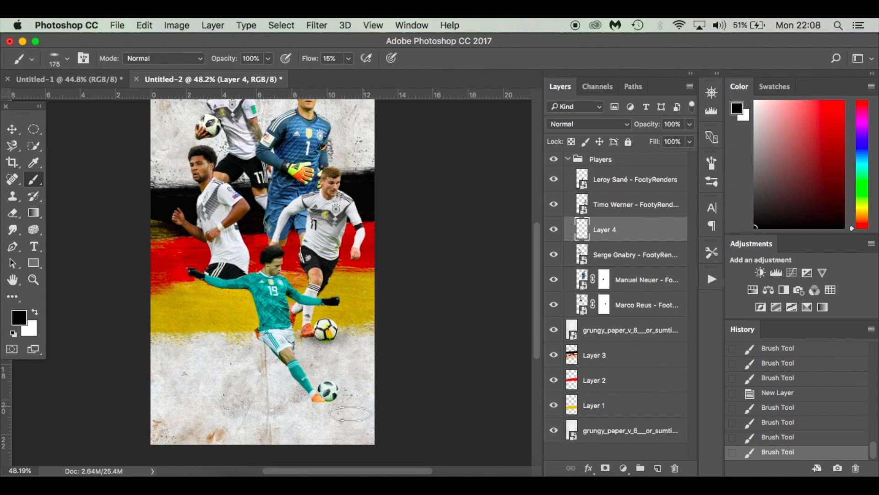
pyautogui.click(327, 401)
pyautogui.click(327, 399)
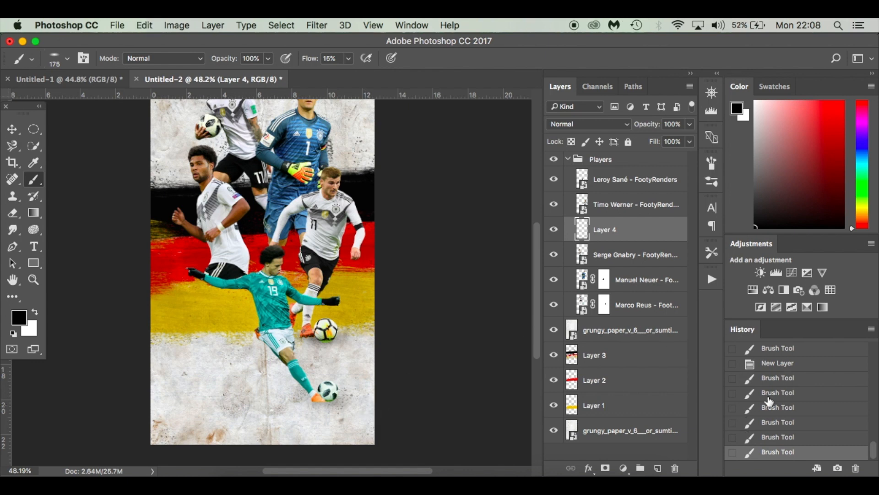
pyautogui.click(793, 379)
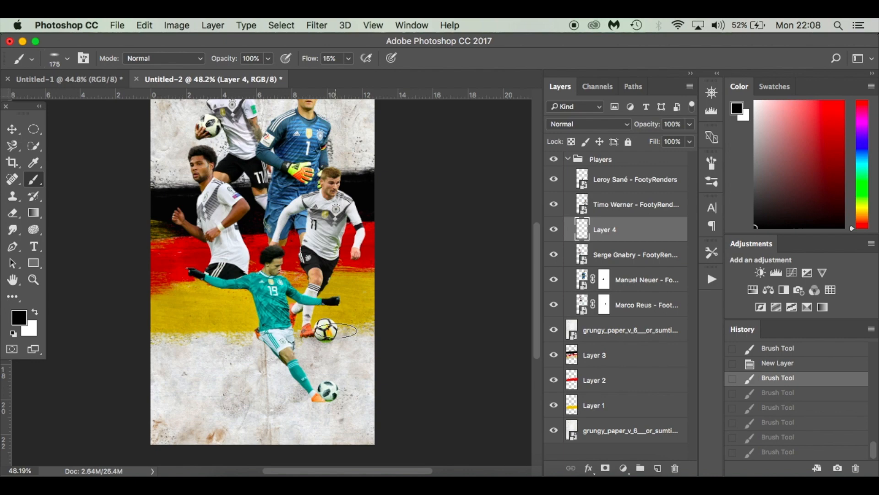
# Step: Raise the brush flow to 24% and build up a darker shadow beneath the ball at Timo Werner's feet
pyautogui.rightClick(337, 333)
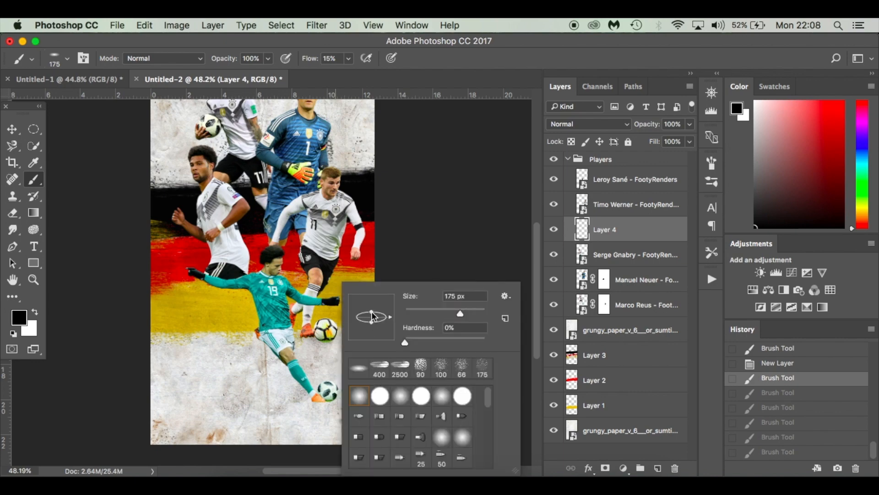
pyautogui.click(422, 259)
pyautogui.scroll(5, 304, 392)
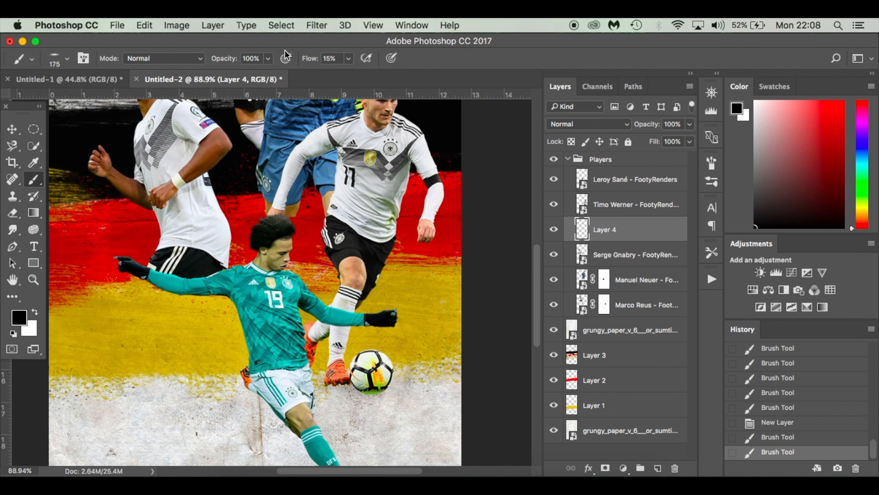
pyautogui.click(348, 59)
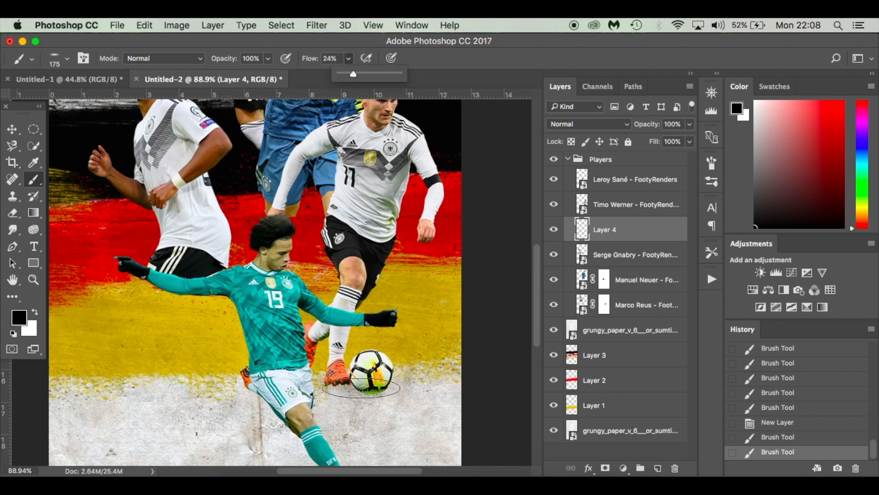
pyautogui.click(362, 386)
pyautogui.click(360, 384)
pyautogui.click(360, 384)
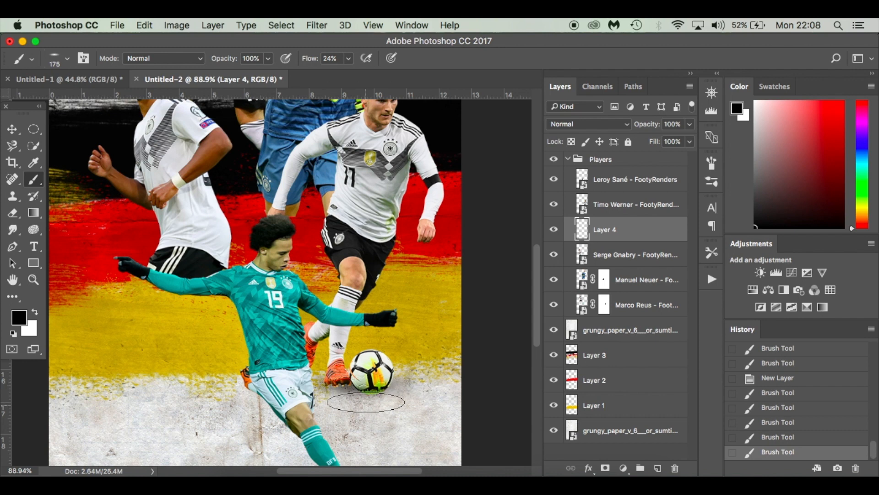
pyautogui.click(361, 384)
pyautogui.click(360, 385)
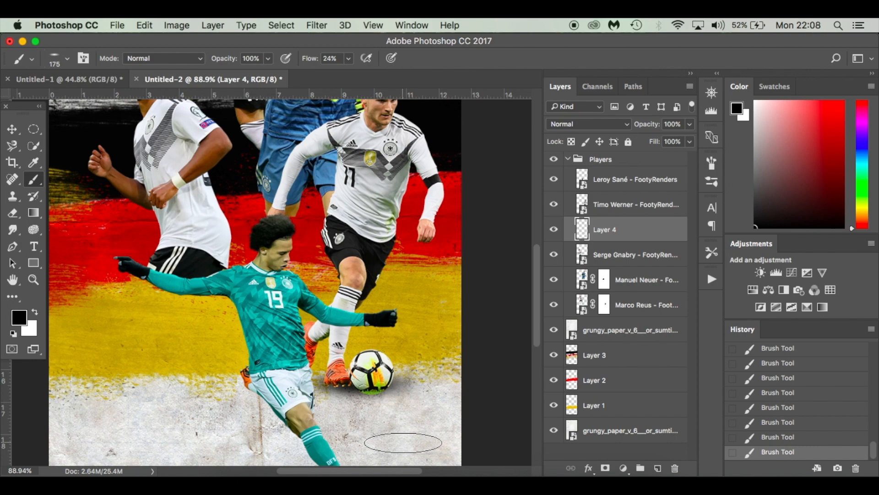
# Step: Delete the shadow layer, Layer 4, and collapse the Players group
pyautogui.scroll(-5, 403, 442)
pyautogui.moveTo(626, 228); pyautogui.dragTo(674, 467)
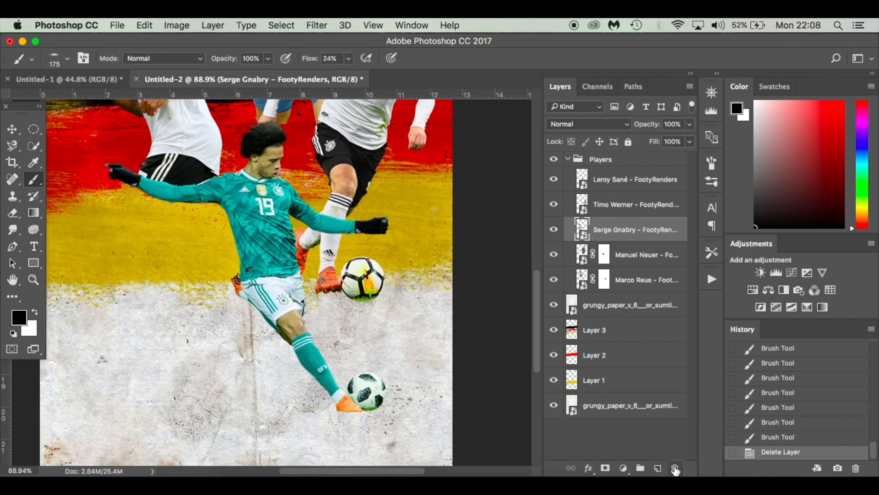
pyautogui.press('super+0')
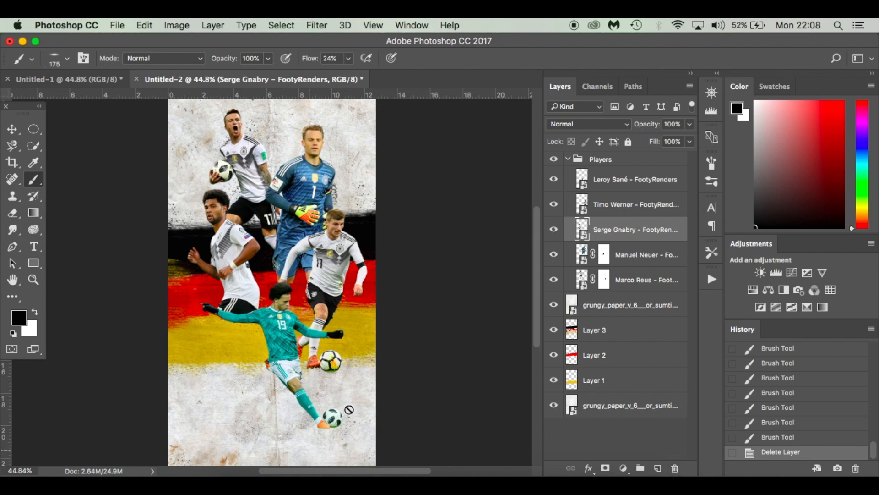
pyautogui.click(567, 163)
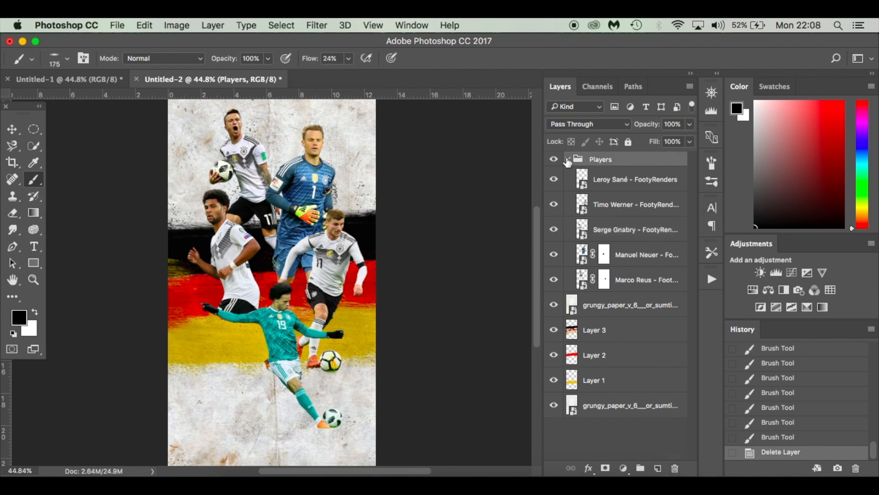
pyautogui.click(568, 159)
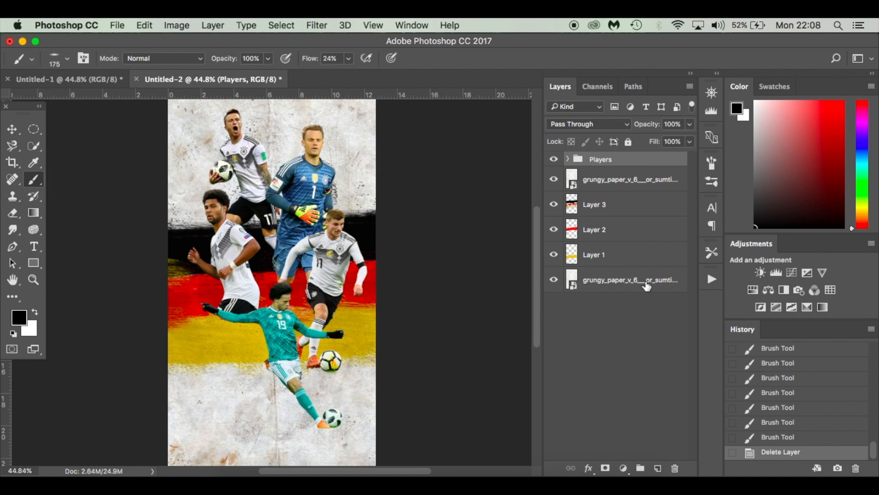
# Step: Place the German football crest PNG from the Finder folder directly above the Multiply grungy paper copy
pyautogui.click(654, 181)
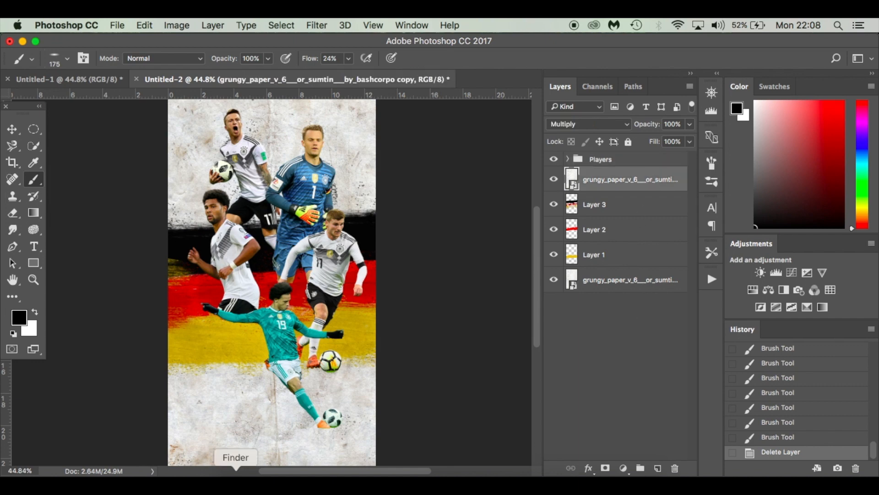
pyautogui.click(236, 472)
pyautogui.moveTo(378, 174); pyautogui.dragTo(226, 409)
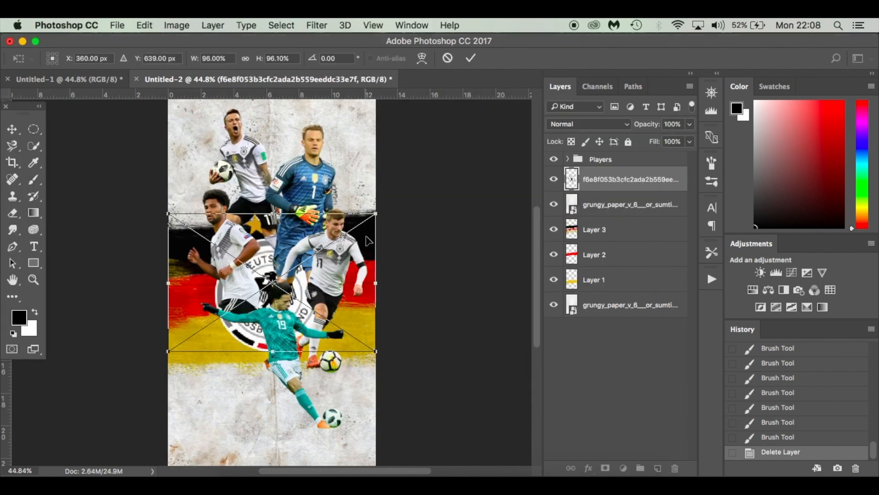
# Step: Scale down the crest, position it on the pale paper beside Leroy Sané's kicking leg, and commit the placement
pyautogui.moveTo(378, 212); pyautogui.dragTo(347, 233)
pyautogui.moveTo(267, 259); pyautogui.dragTo(219, 369)
pyautogui.moveTo(299, 341); pyautogui.dragTo(270, 365)
pyautogui.rightClick(235, 387)
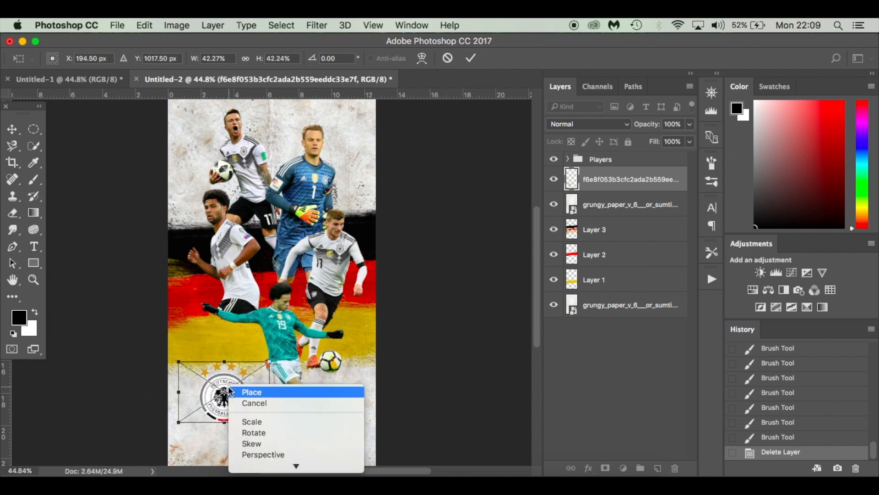
pyautogui.click(220, 388)
pyautogui.rightClick(222, 381)
pyautogui.click(199, 390)
pyautogui.moveTo(197, 389); pyautogui.dragTo(196, 402)
pyautogui.press('Return')
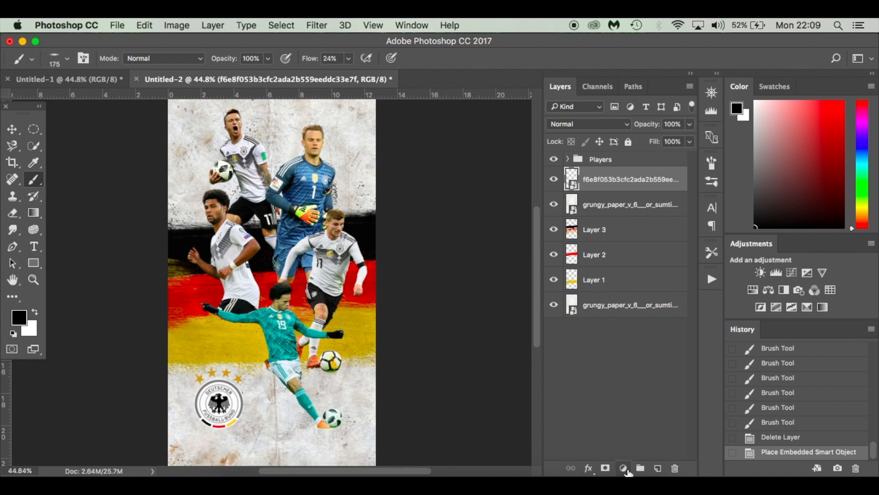
# Step: Add a Vibrance adjustment clipped to the Players group, set Vibrance to +10, and compare the image with and without it
pyautogui.click(625, 163)
pyautogui.click(623, 467)
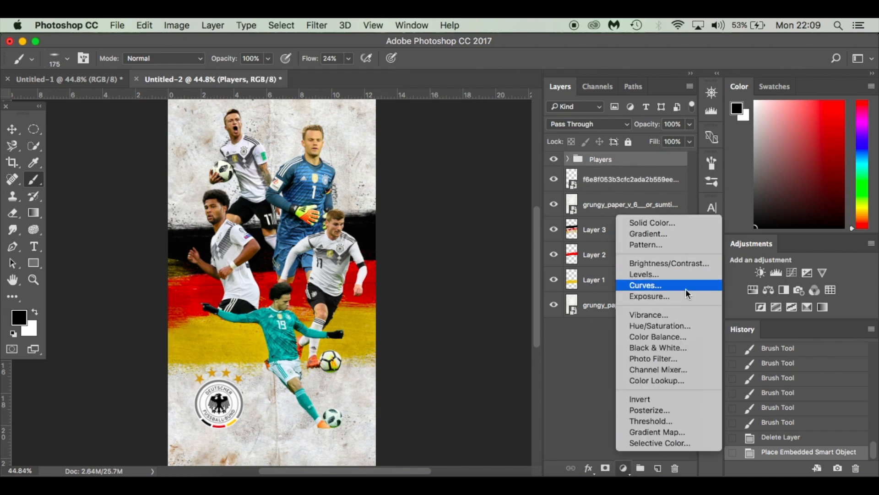
pyautogui.click(684, 313)
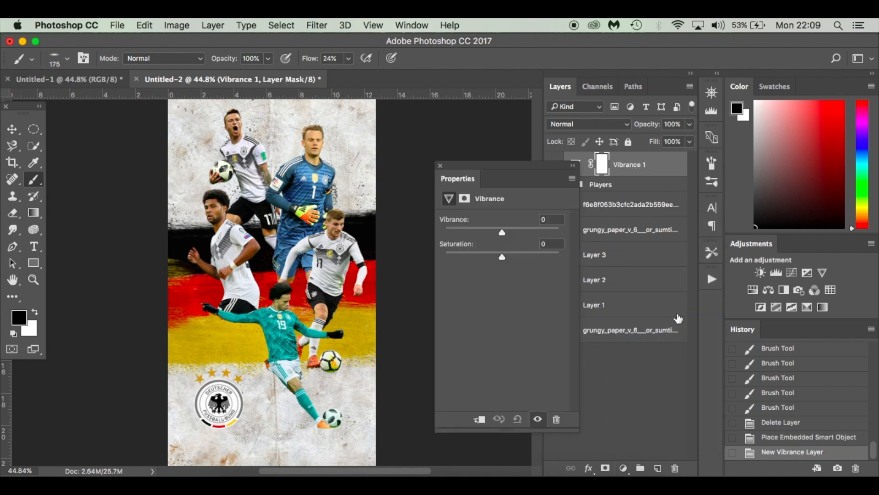
pyautogui.click(480, 419)
pyautogui.moveTo(502, 231); pyautogui.dragTo(508, 232)
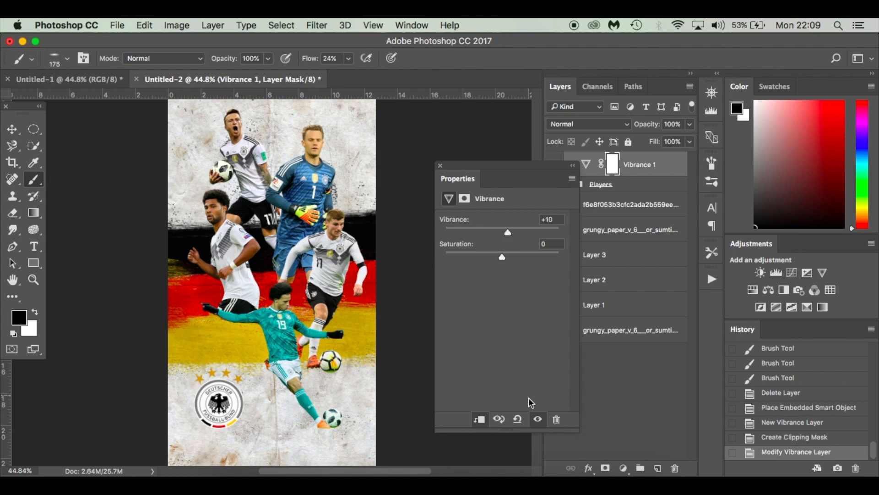
pyautogui.click(538, 420)
pyautogui.click(538, 420)
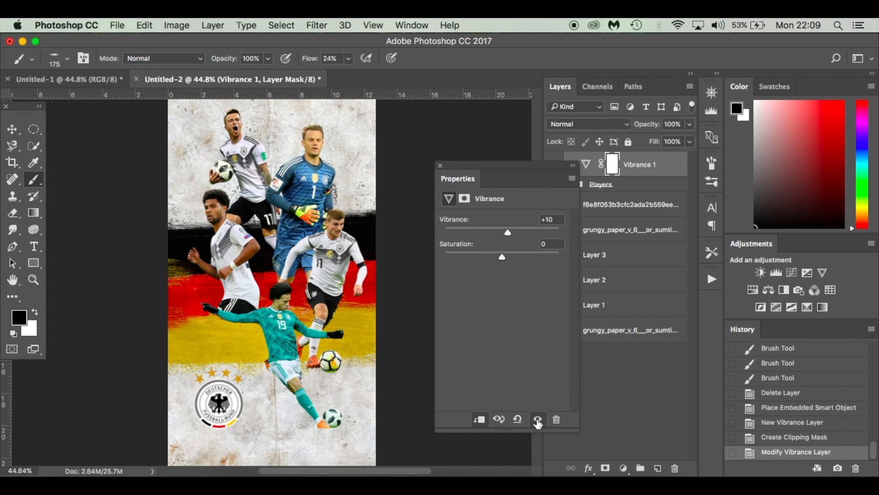
pyautogui.click(440, 166)
# Step: Add a Levels adjustment directly above the Players group and set its black input level to 10
pyautogui.click(643, 185)
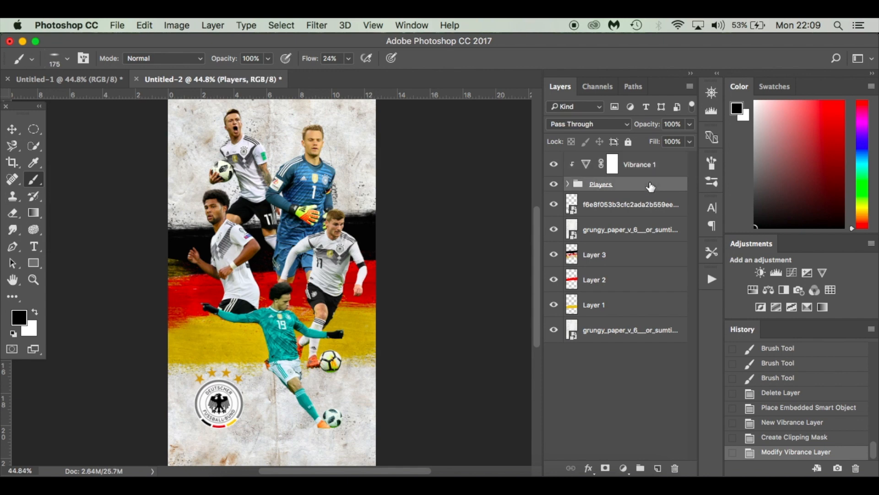
pyautogui.click(624, 468)
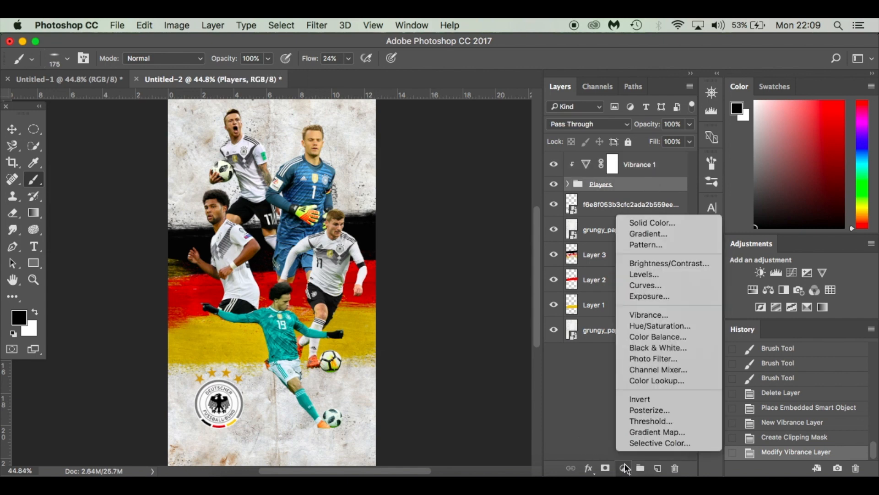
pyautogui.click(653, 274)
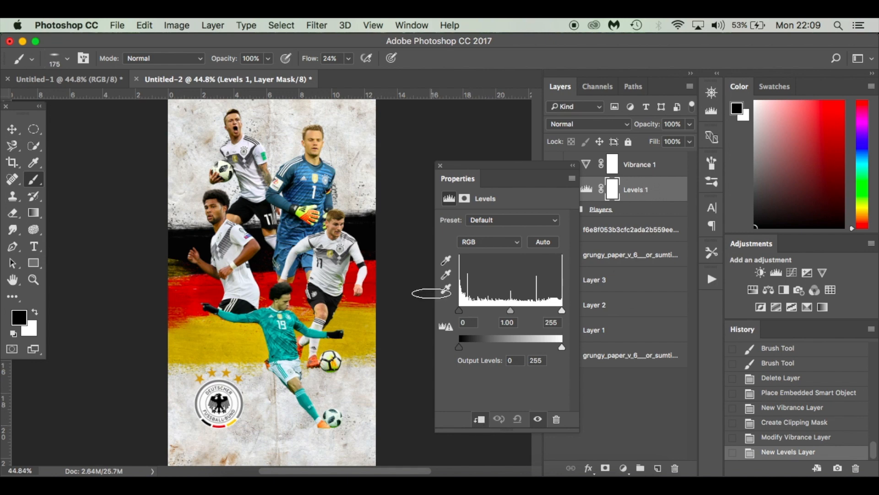
pyautogui.moveTo(459, 312); pyautogui.dragTo(463, 312)
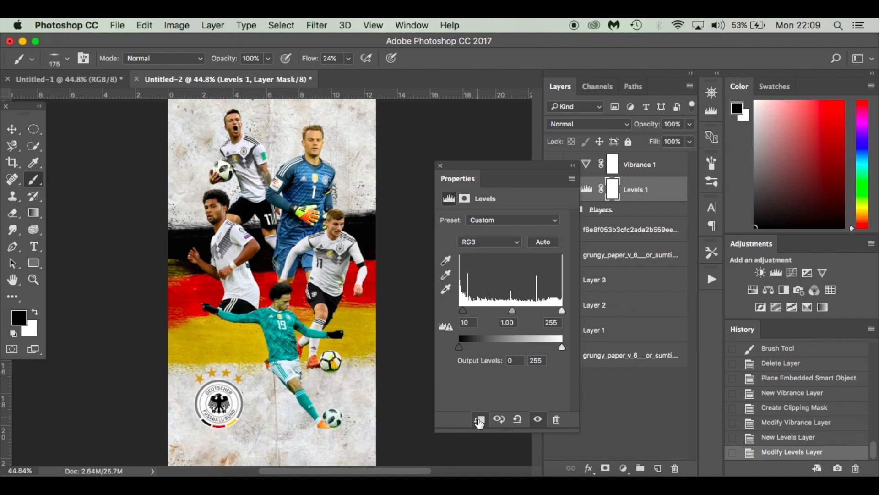
# Step: Compare Levels 1 clipped and unclipped, leave it clipped to the Players group, and clip Vibrance 1 to the group again
pyautogui.click(479, 419)
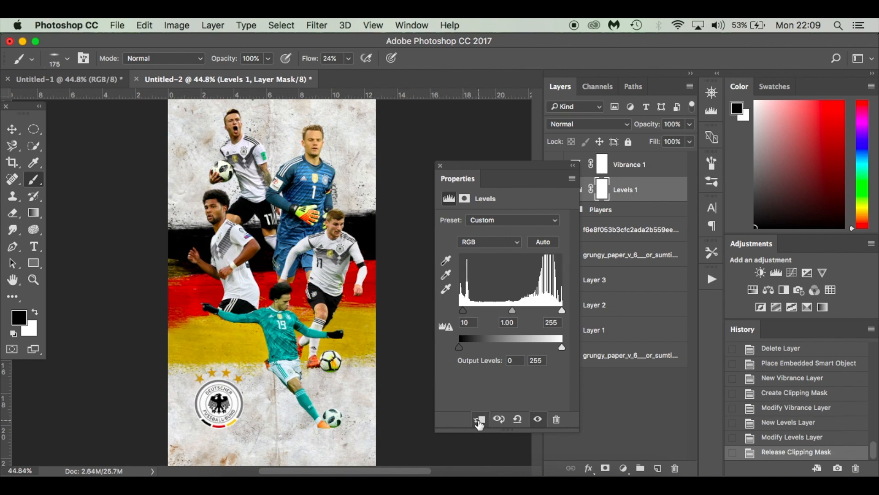
pyautogui.click(479, 420)
pyautogui.click(479, 420)
pyautogui.click(479, 420)
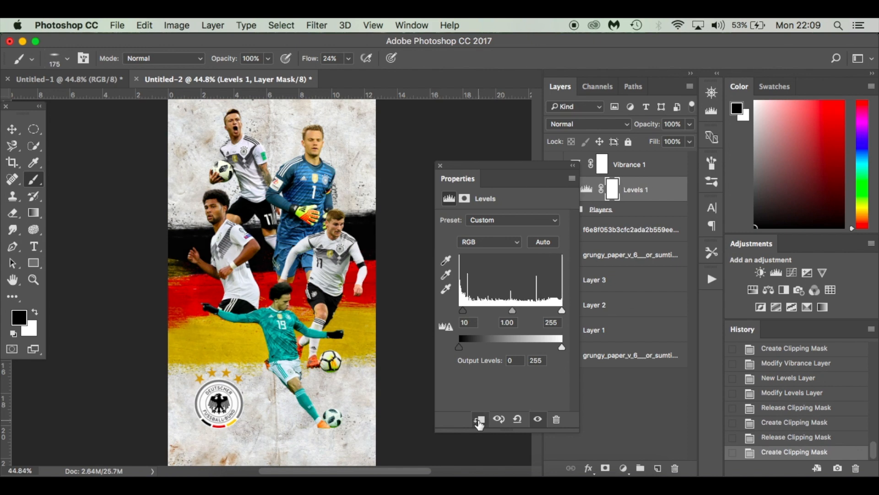
pyautogui.click(440, 166)
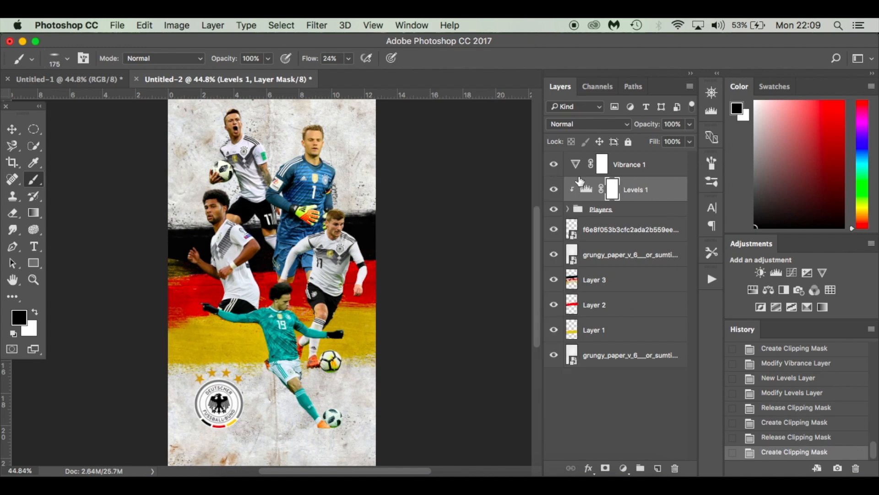
pyautogui.keyDown('alt'); pyautogui.click(660, 177); pyautogui.keyUp('alt')
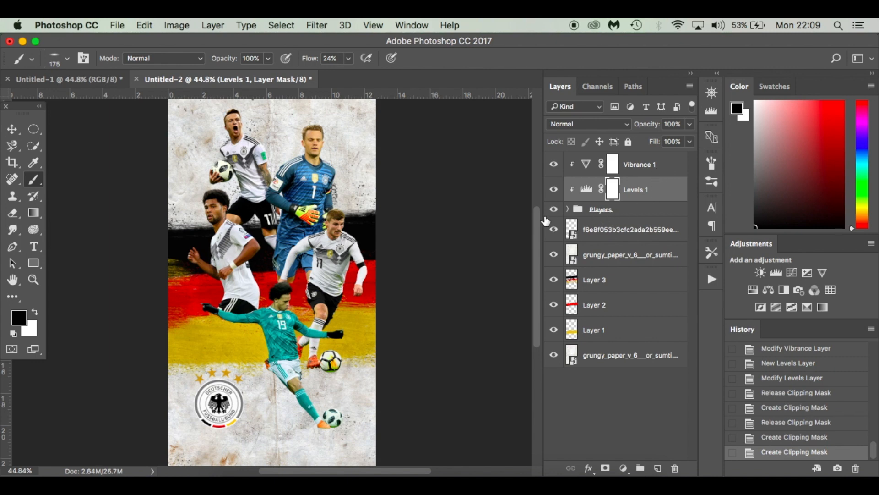
# Step: Open the reference image IMG_4547 from the Latest Tutorial folder in Preview and set it beside the poster
pyautogui.press('v')
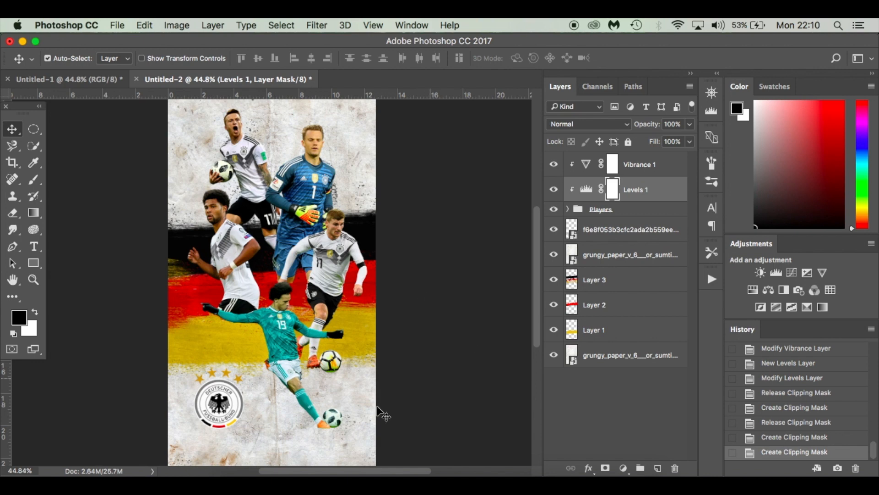
pyautogui.click(235, 481)
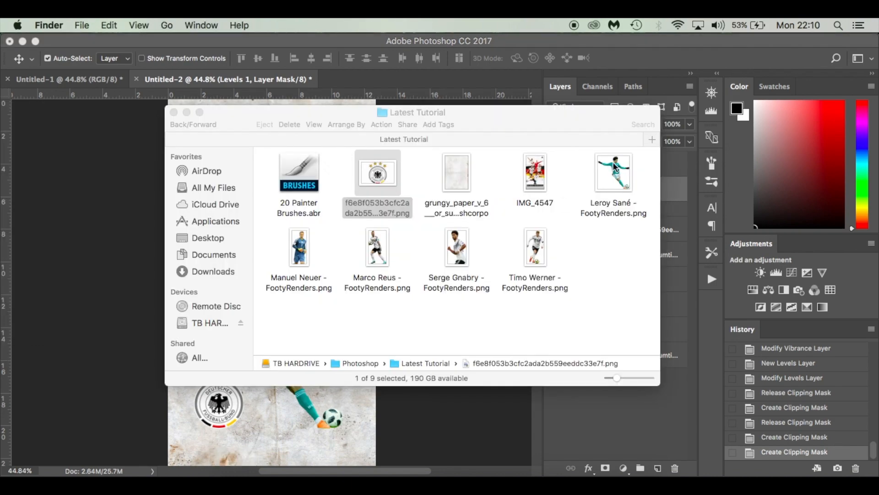
pyautogui.doubleClick(541, 178)
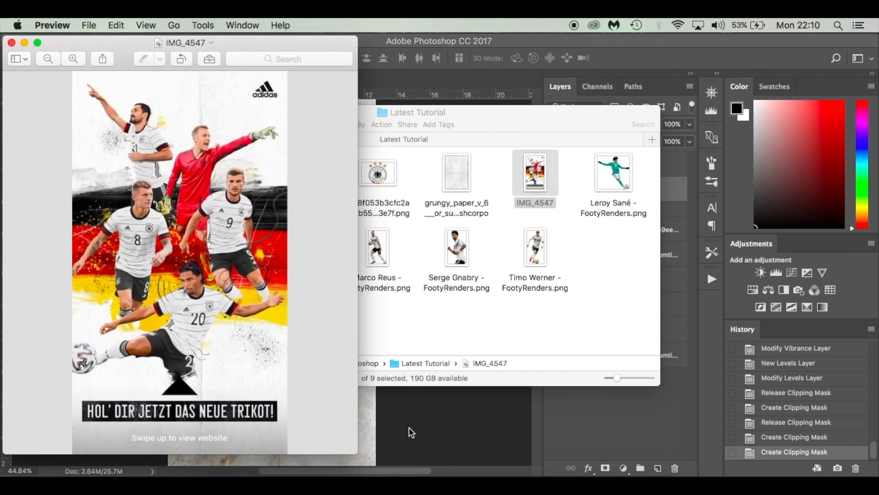
pyautogui.click(407, 425)
pyautogui.click(584, 482)
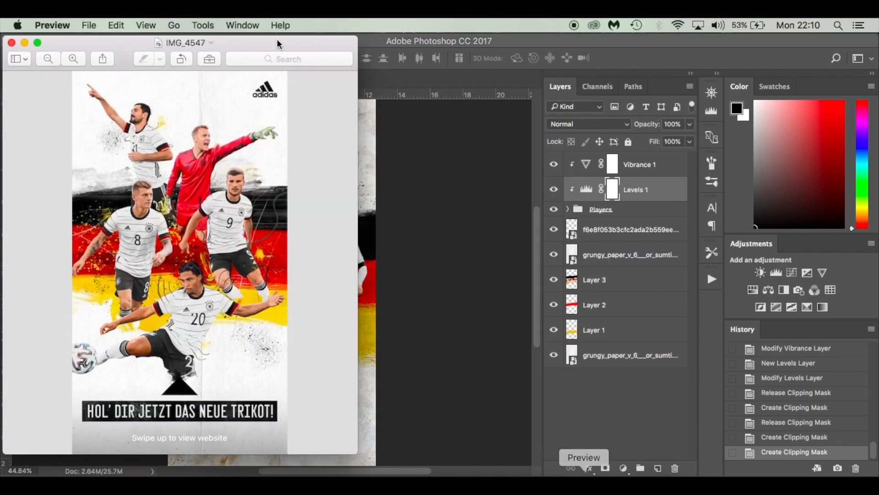
pyautogui.moveTo(229, 42); pyautogui.dragTo(641, 75)
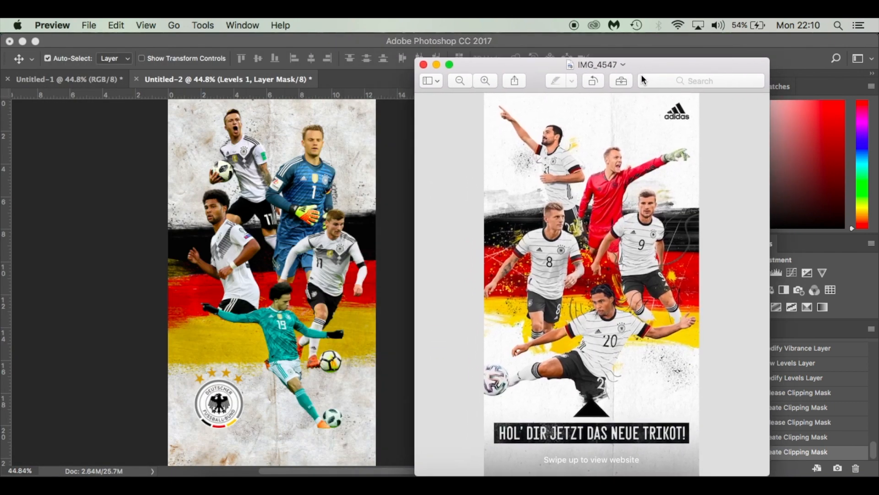
# Step: Compare the poster with the finished version in Untitled-1 and the IMG_4547 reference, and close the reference image
pyautogui.click(388, 273)
pyautogui.click(102, 79)
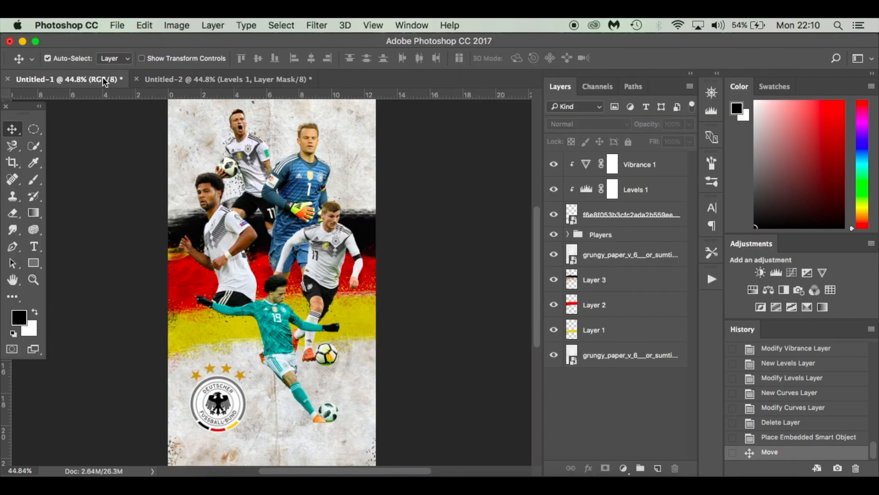
pyautogui.click(180, 79)
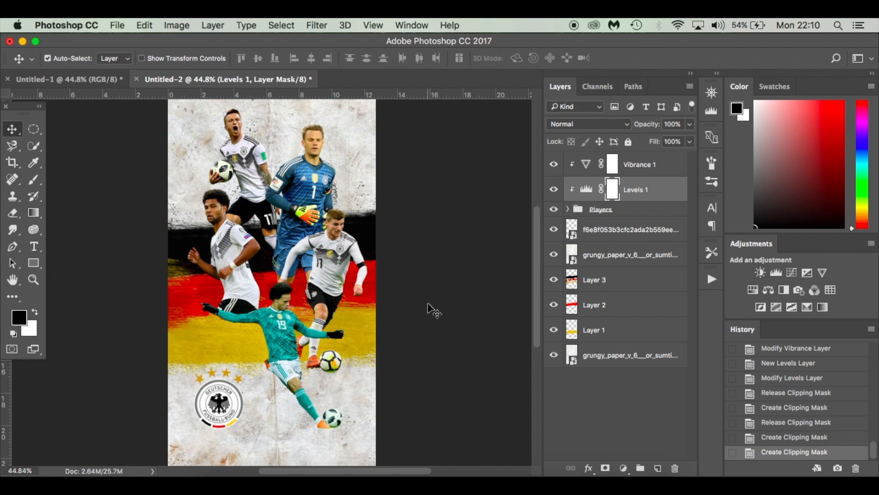
pyautogui.click(584, 473)
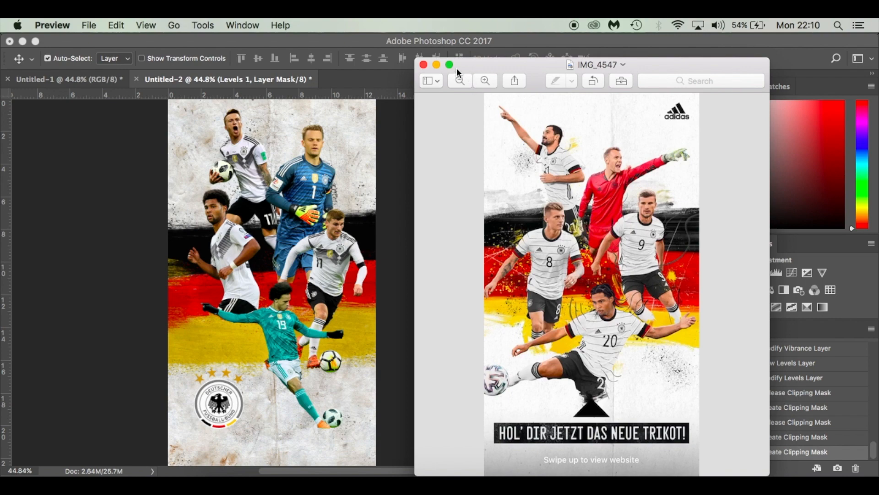
pyautogui.click(424, 65)
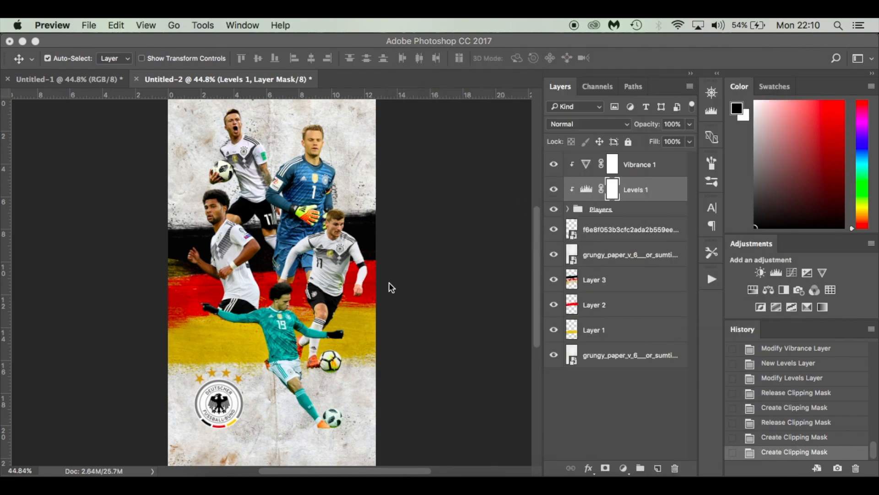